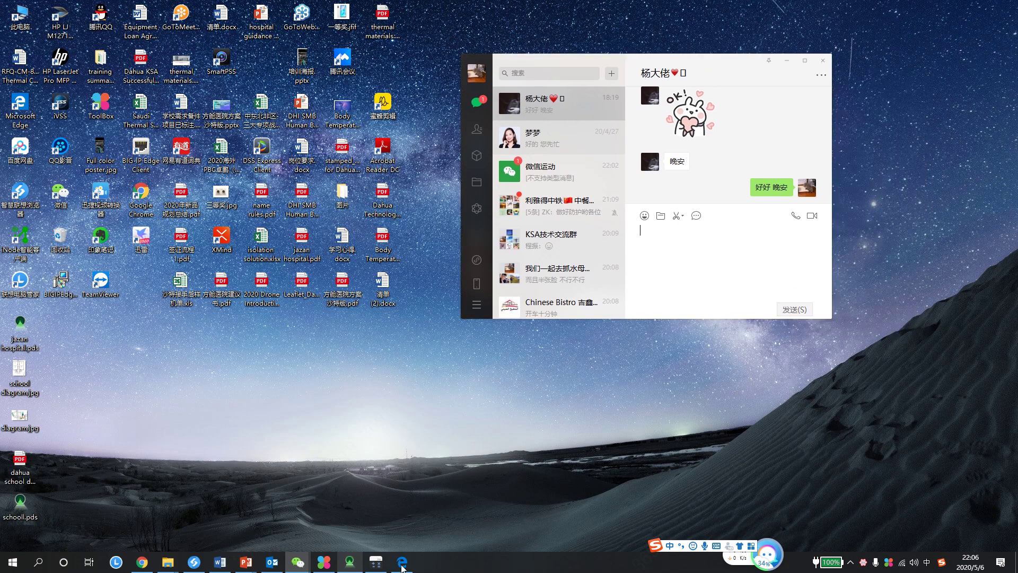
Step: Switch to Project Design Tool and reposition the camera just outside the tip of the floor plan's green wing
{"action": "left_click", "coordinate": [350, 561]}
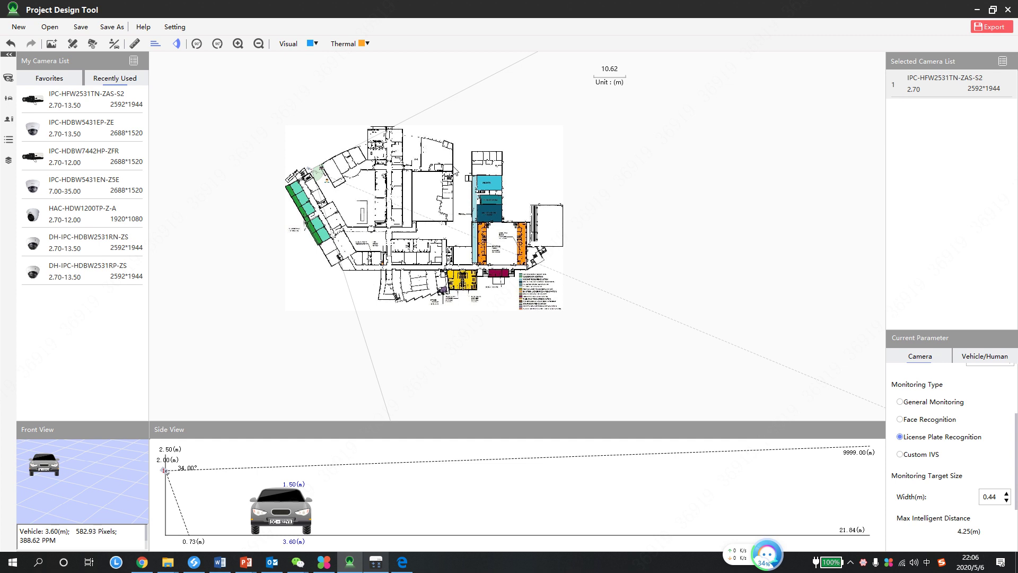
{"action": "scroll", "coordinate": [953, 376], "scroll_direction": "up", "scroll_amount": 3}
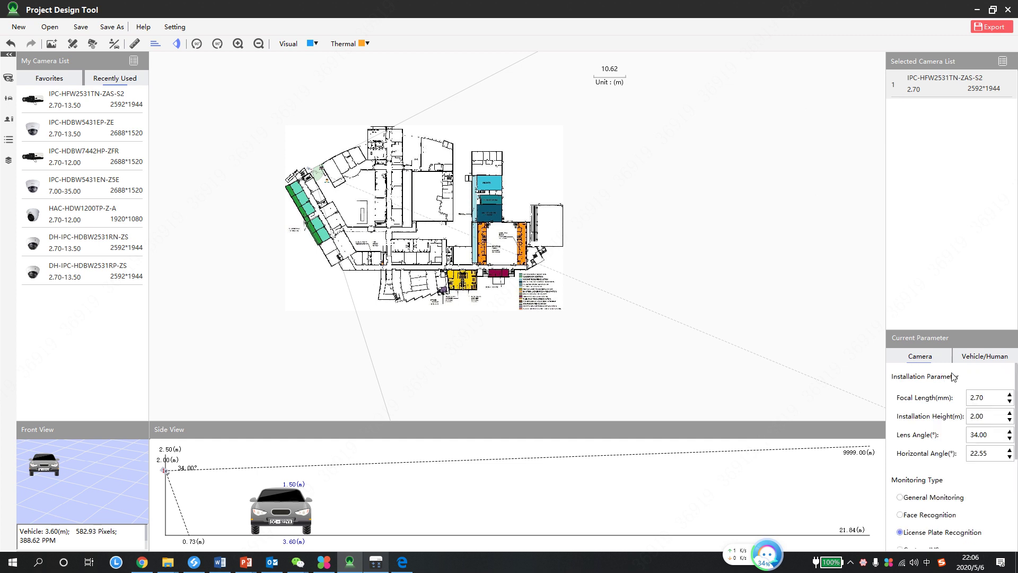
{"action": "left_click_drag", "start_coordinate": [320, 177], "coordinate": [285, 174]}
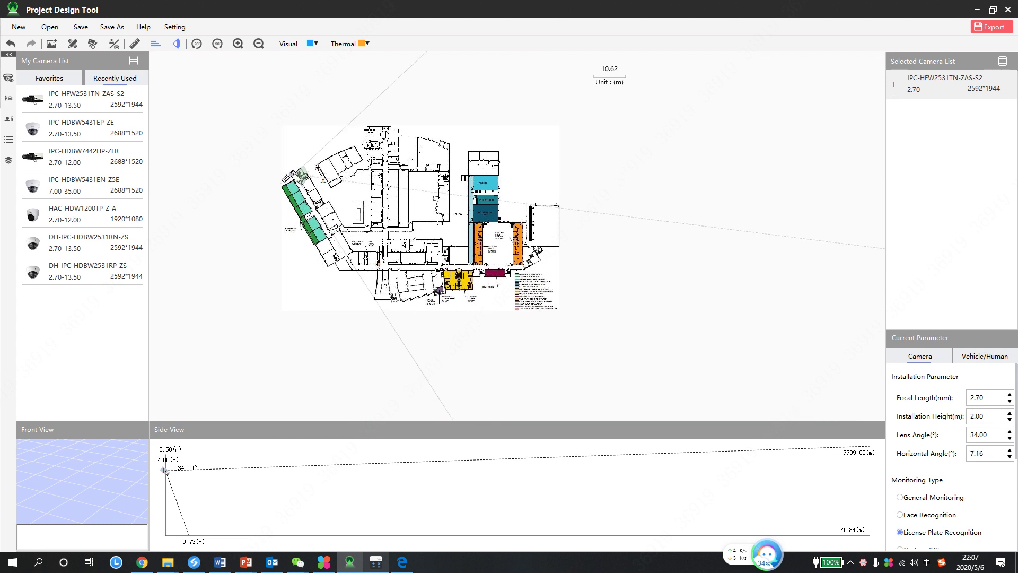
{"action": "left_click_drag", "start_coordinate": [285, 174], "coordinate": [291, 161]}
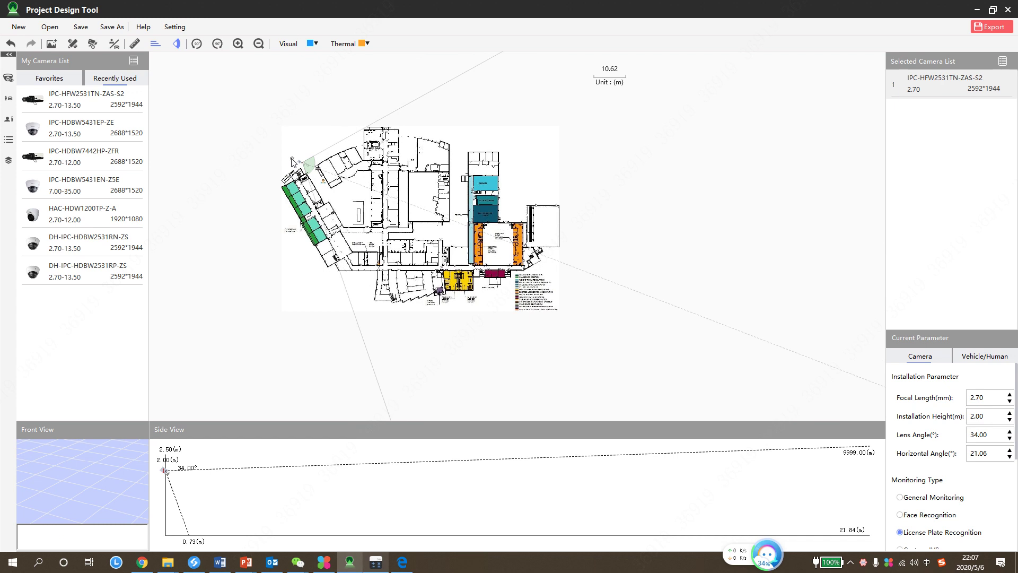
Step: Restore the Project Design Tool window to its smaller size and bring the whole floor plan into the drawing area
{"action": "left_click", "coordinate": [993, 9]}
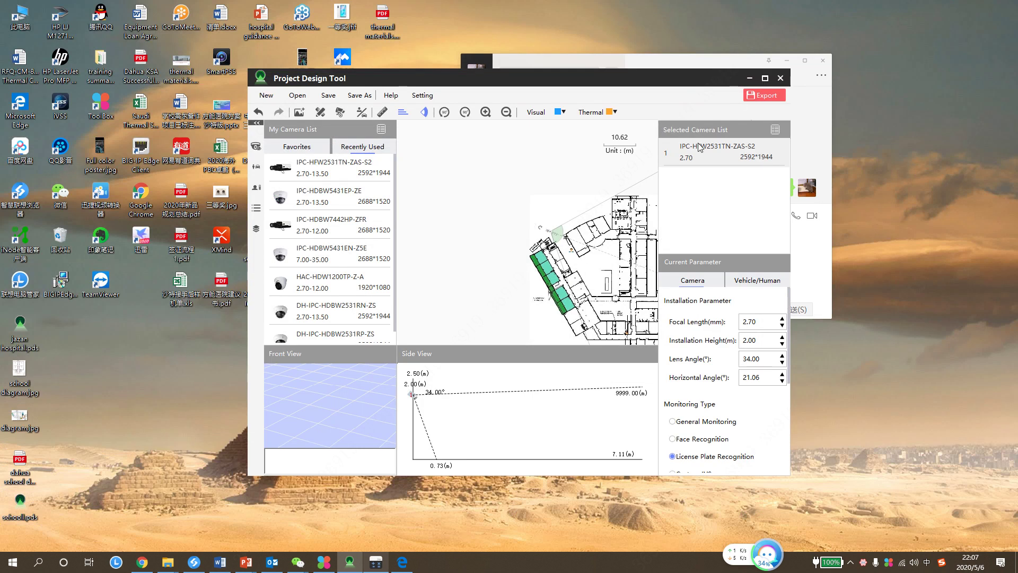
{"action": "left_click_drag", "start_coordinate": [538, 282], "coordinate": [450, 247]}
{"action": "left_click_drag", "start_coordinate": [589, 215], "coordinate": [541, 193]}
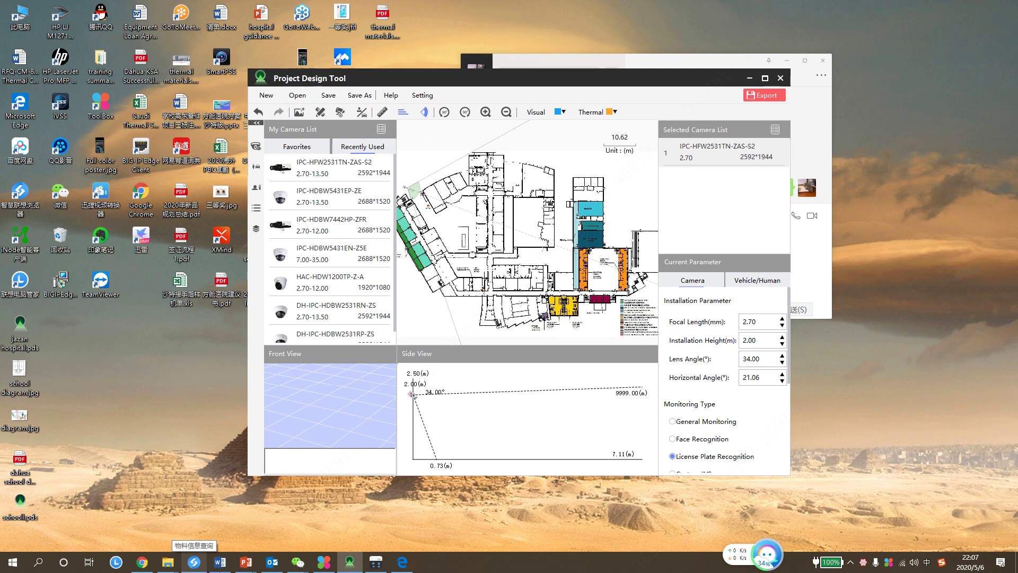
Step: Switch to ToolBox, minimize the Project Design Tool window covering it, and look through the ToolBox promotional banners
{"action": "left_click", "coordinate": [324, 563]}
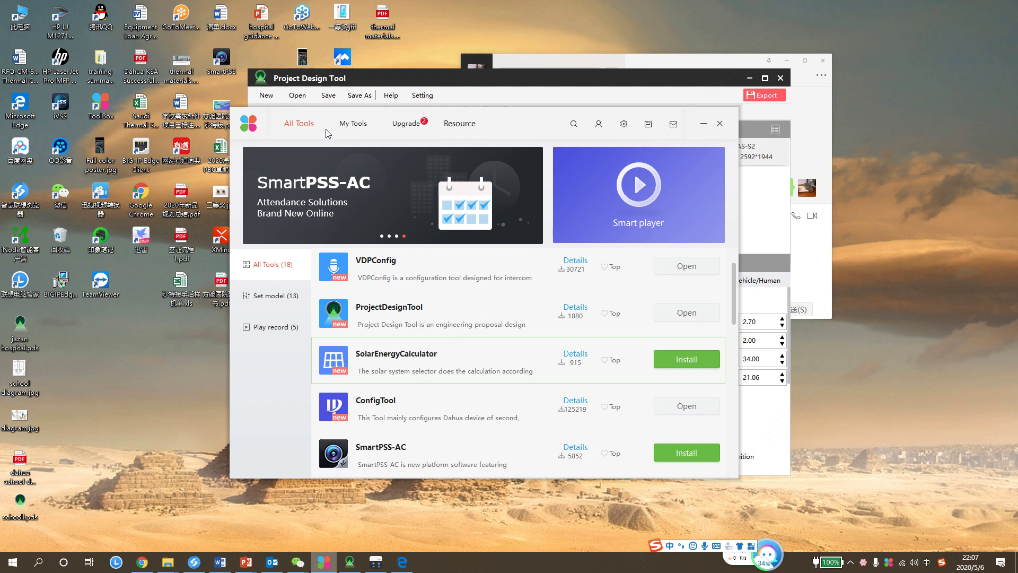
{"action": "left_click", "coordinate": [378, 96]}
{"action": "left_click_drag", "start_coordinate": [682, 71], "coordinate": [713, 66]}
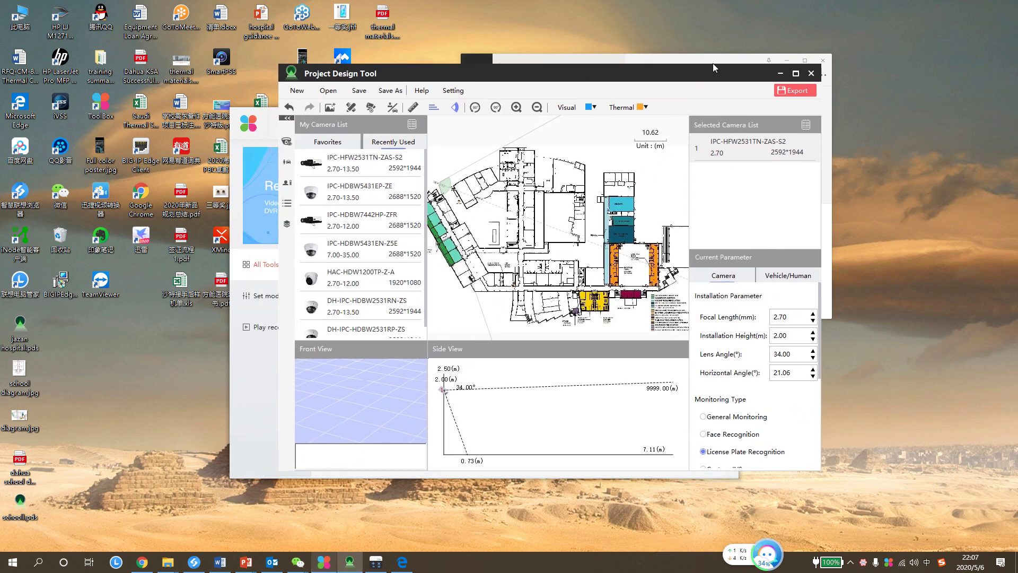
{"action": "left_click", "coordinate": [780, 73]}
{"action": "left_click", "coordinate": [350, 562]}
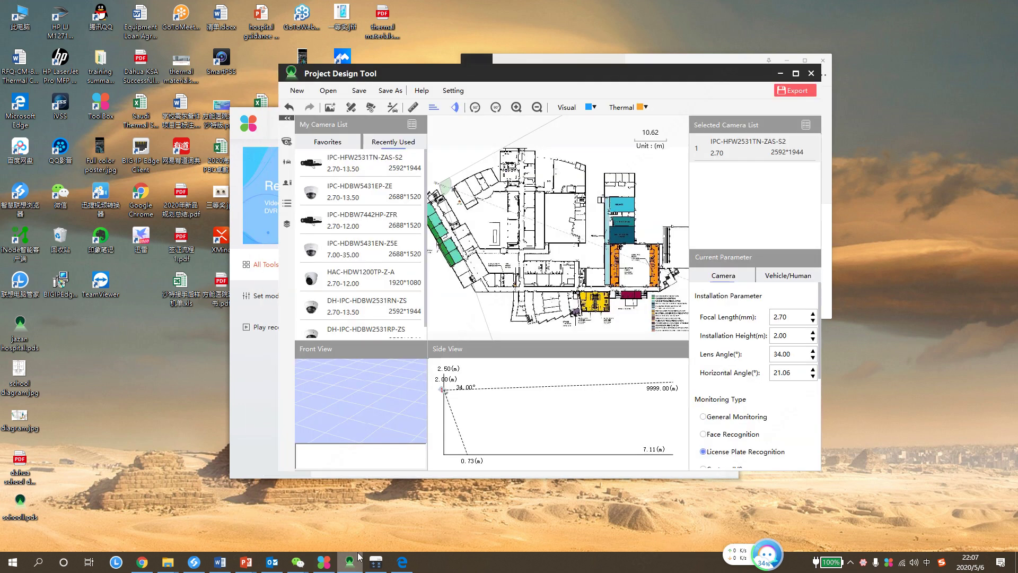
{"action": "left_click", "coordinate": [780, 73]}
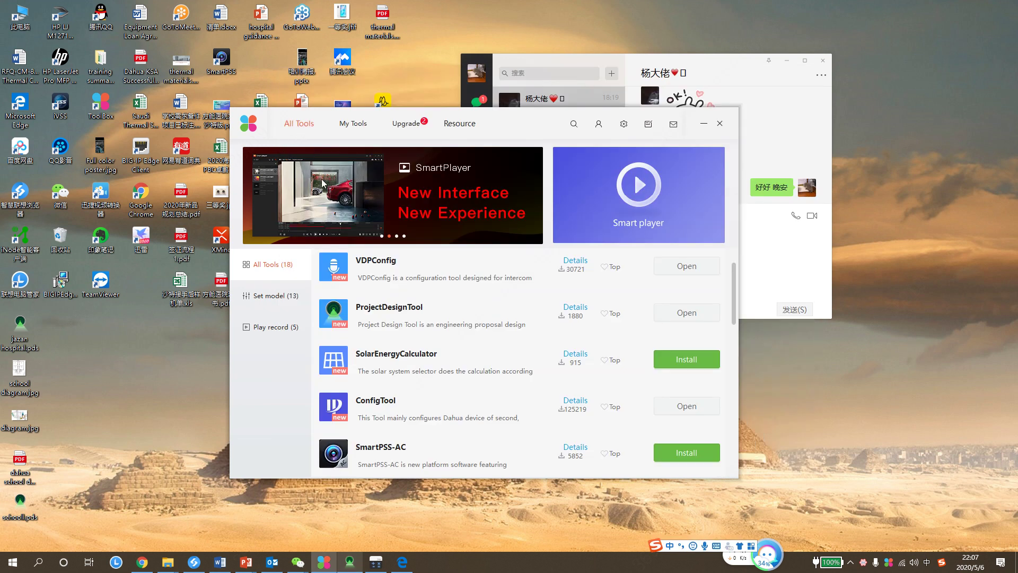
{"action": "left_click", "coordinate": [397, 236]}
{"action": "left_click", "coordinate": [404, 237]}
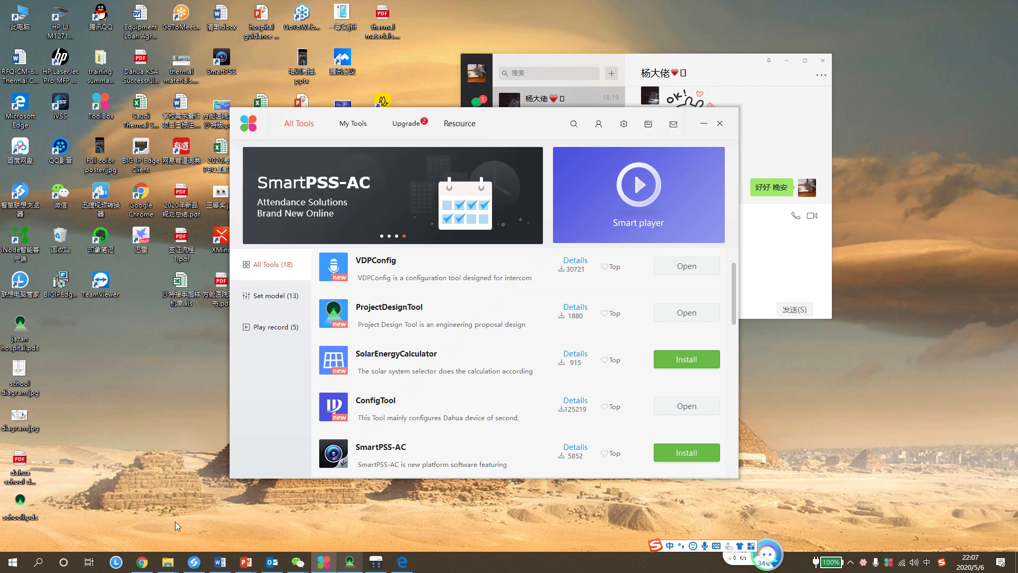
Step: Switch to Chrome, go to the Dahua homepage and highlight its address dahuasecurity.com
{"action": "left_click", "coordinate": [143, 563]}
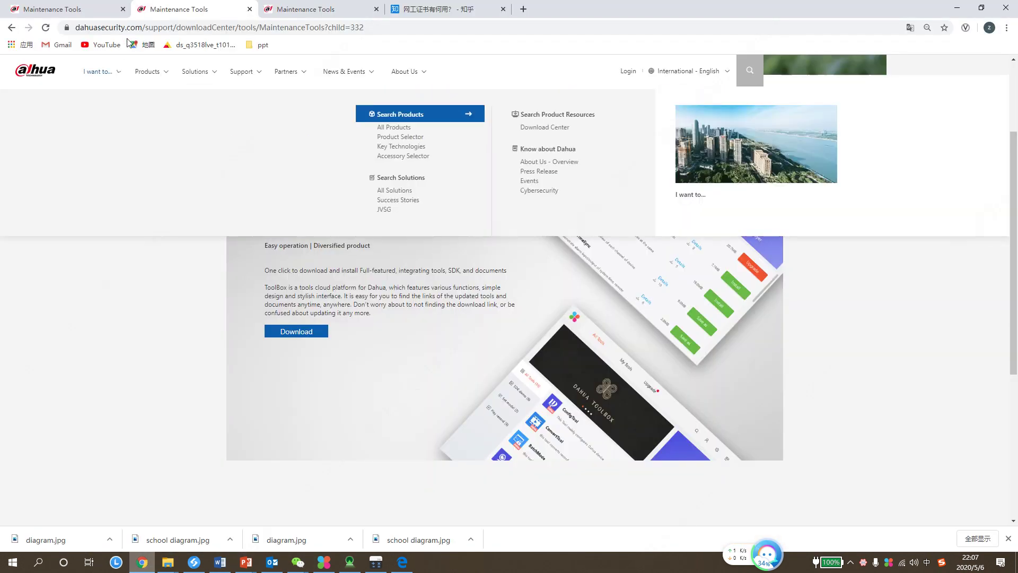
{"action": "mouse_move", "coordinate": [98, 71]}
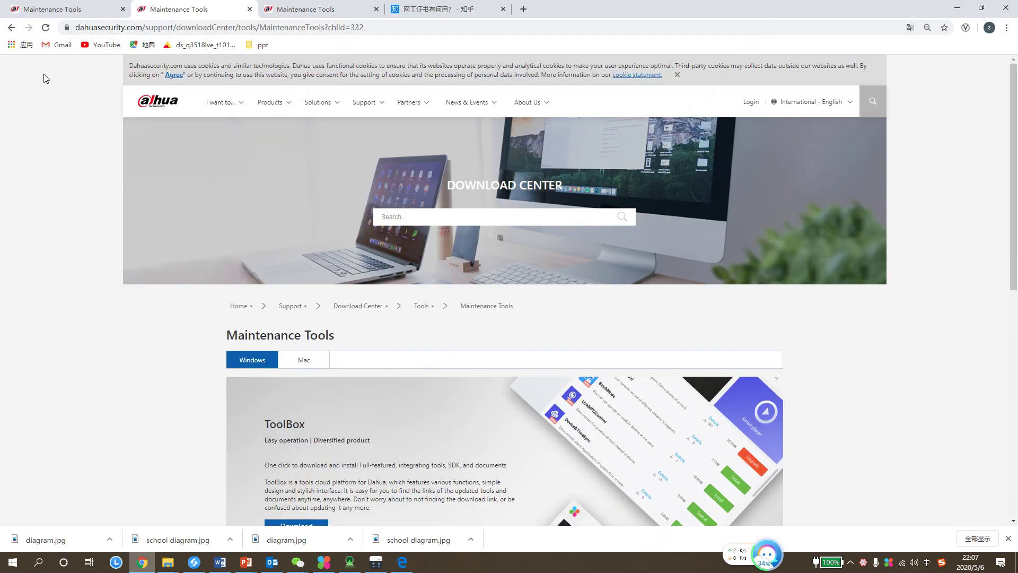
{"action": "left_click", "coordinate": [151, 100]}
{"action": "mouse_move", "coordinate": [194, 110]}
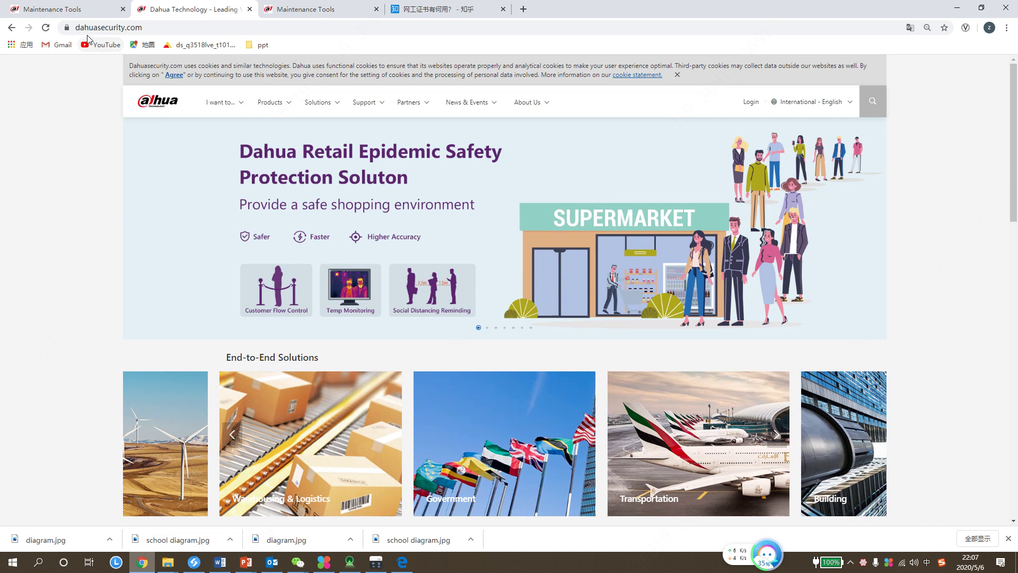
{"action": "left_click_drag", "start_coordinate": [76, 27], "coordinate": [143, 25]}
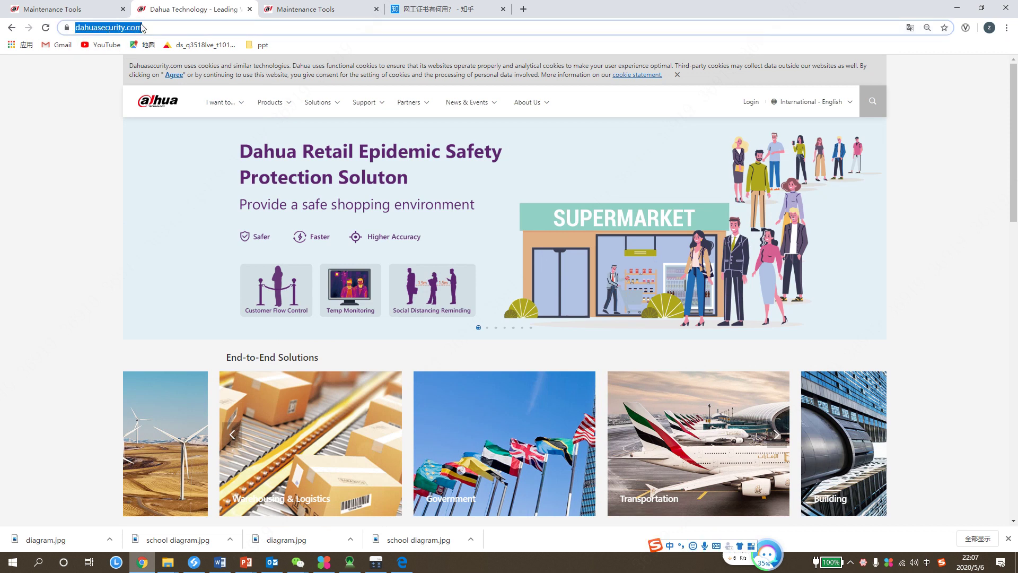
Step: Go to the Download Center on the Dahua website and open its Tools category
{"action": "mouse_move", "coordinate": [366, 106]}
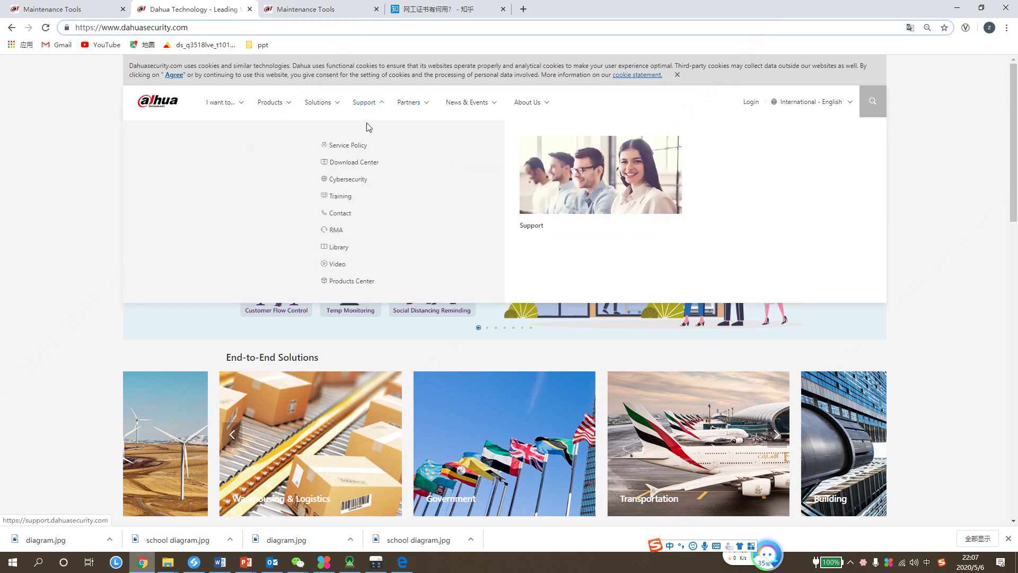
{"action": "left_click", "coordinate": [356, 167]}
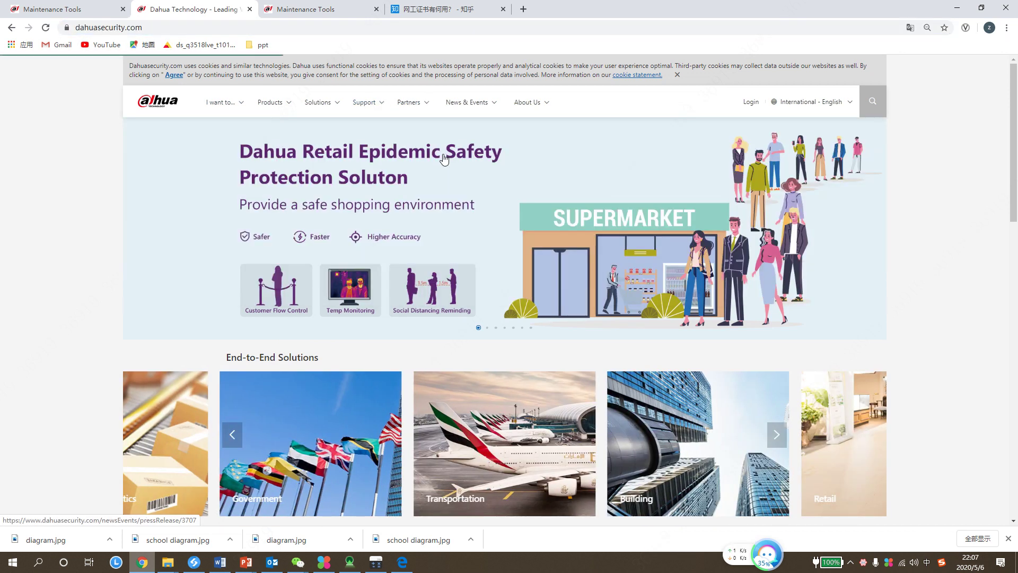
{"action": "scroll", "coordinate": [424, 197], "scroll_direction": "down", "scroll_amount": 3}
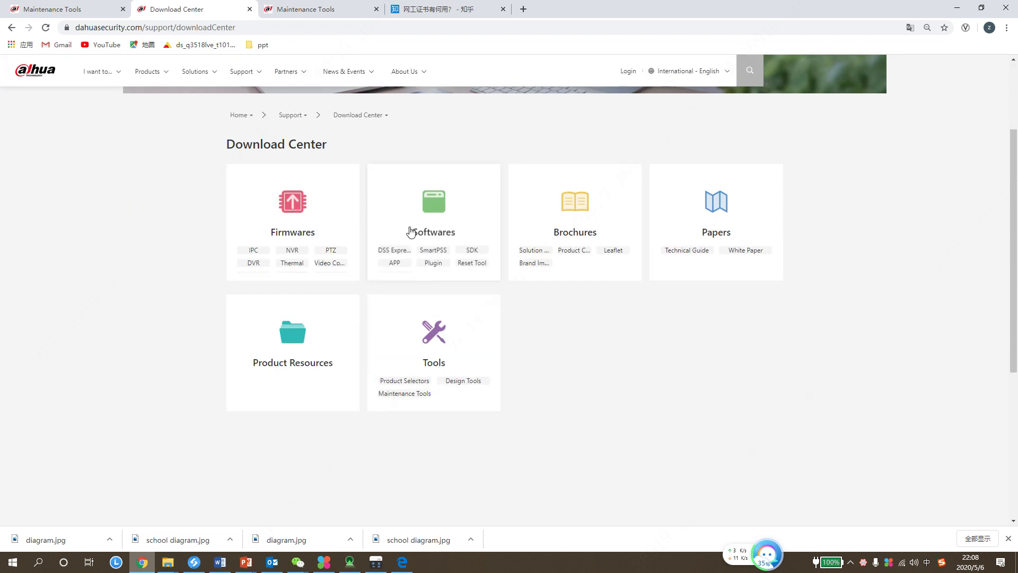
{"action": "left_click", "coordinate": [453, 321]}
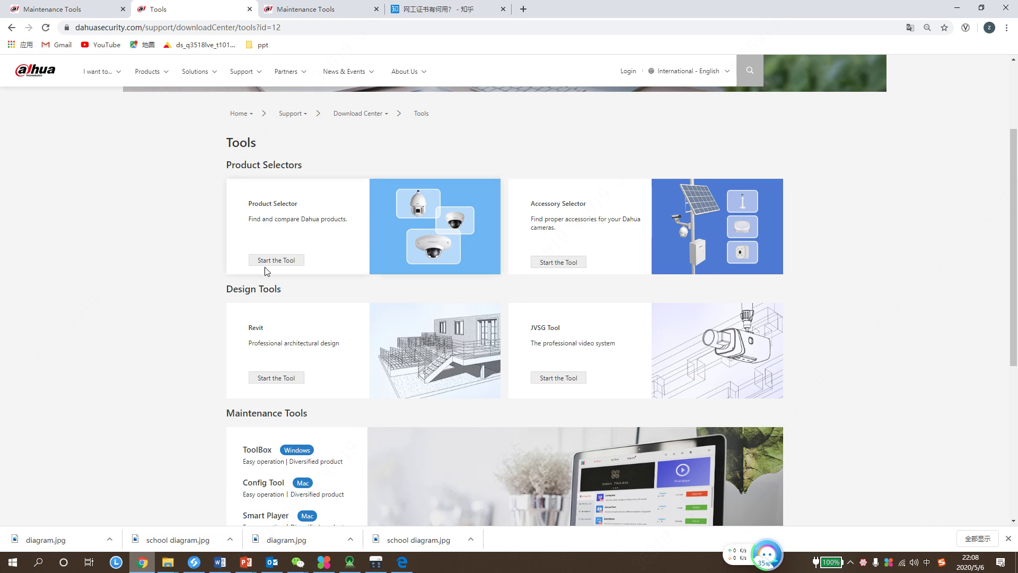
Step: Look over the Tools page, highlighting the Design Tools and Maintenance Tools headings
{"action": "left_click_drag", "start_coordinate": [227, 289], "coordinate": [285, 289]}
{"action": "left_click", "coordinate": [295, 296]}
{"action": "scroll", "coordinate": [250, 340], "scroll_direction": "down", "scroll_amount": 2}
{"action": "left_click_drag", "start_coordinate": [237, 305], "coordinate": [318, 307]}
{"action": "left_click", "coordinate": [325, 306]}
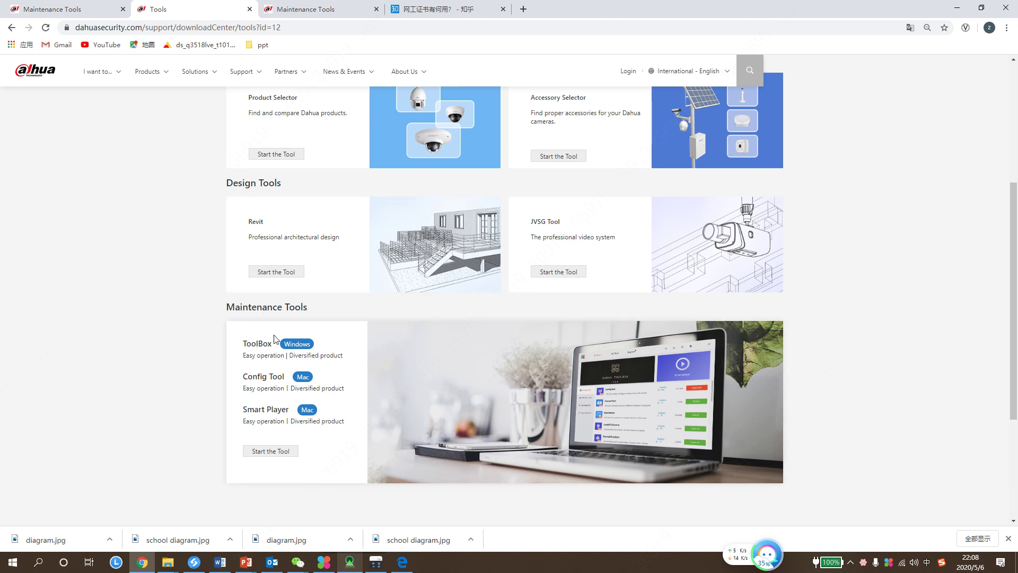
Step: Open the Windows version of ToolBox under Maintenance Tools and bring its download section into view
{"action": "left_click_drag", "start_coordinate": [241, 346], "coordinate": [280, 348]}
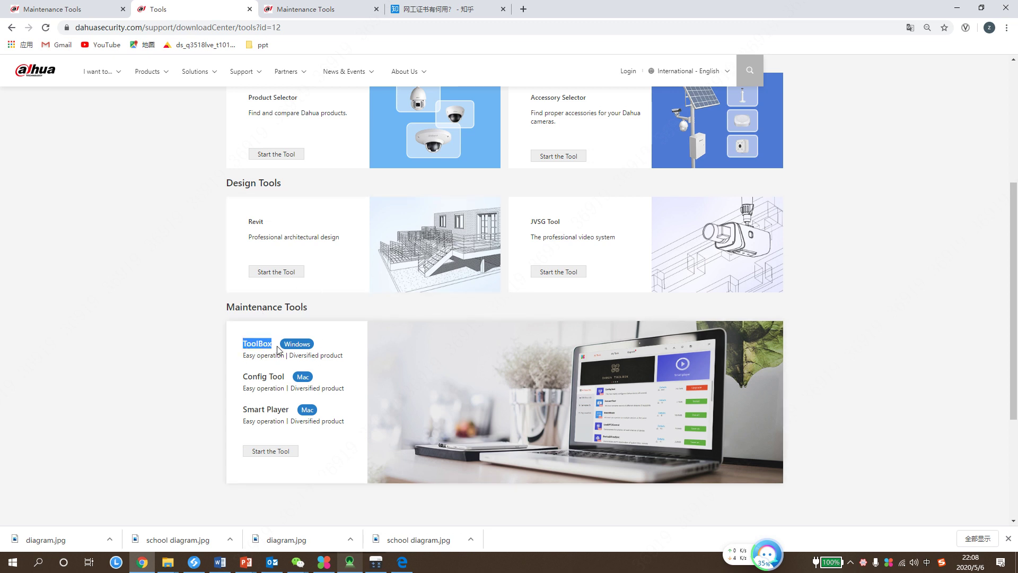
{"action": "left_click", "coordinate": [305, 348]}
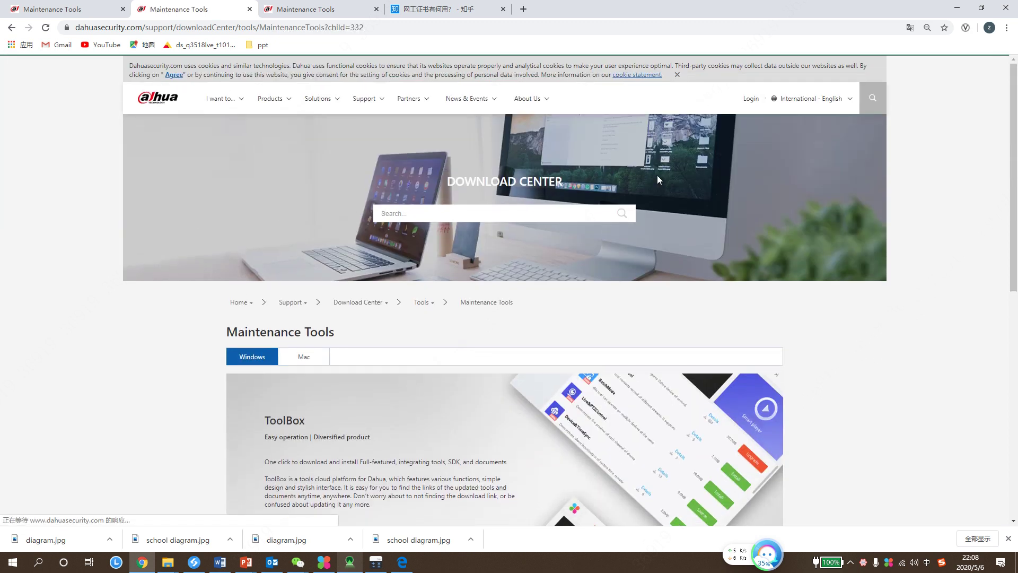
{"action": "scroll", "coordinate": [363, 301], "scroll_direction": "down", "scroll_amount": 3}
{"action": "scroll", "coordinate": [363, 302], "scroll_direction": "down", "scroll_amount": 1}
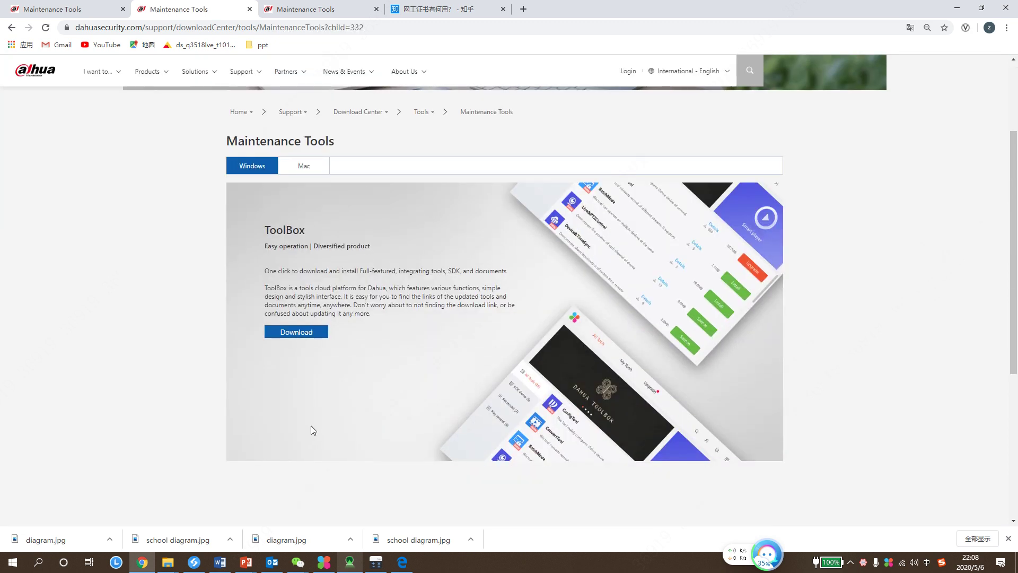
Step: Switch to ToolBox and examine the All Tools list and the Resource page for the available tools and SDK demos
{"action": "left_click", "coordinate": [324, 564]}
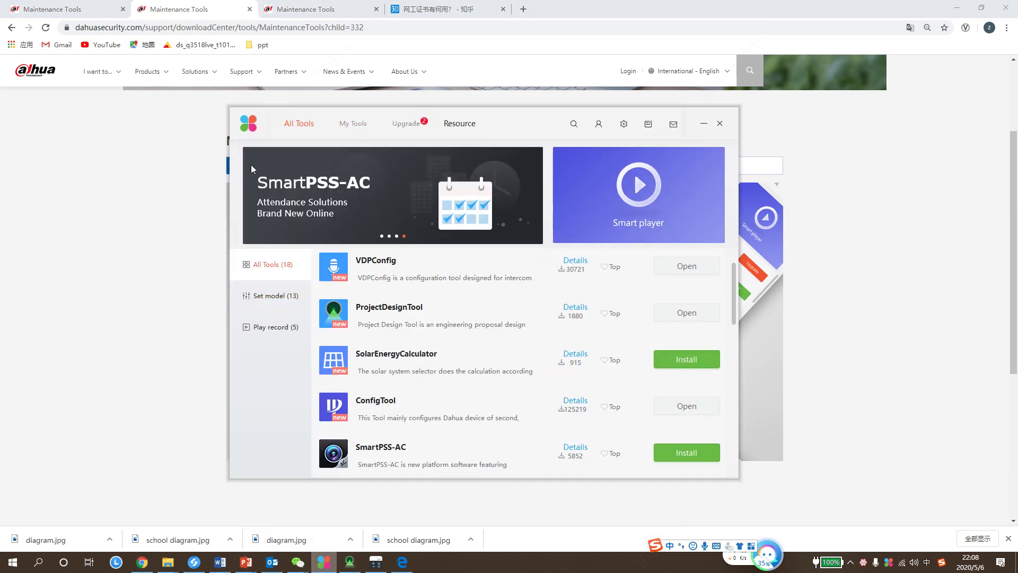
{"action": "scroll", "coordinate": [455, 293], "scroll_direction": "down", "scroll_amount": 5}
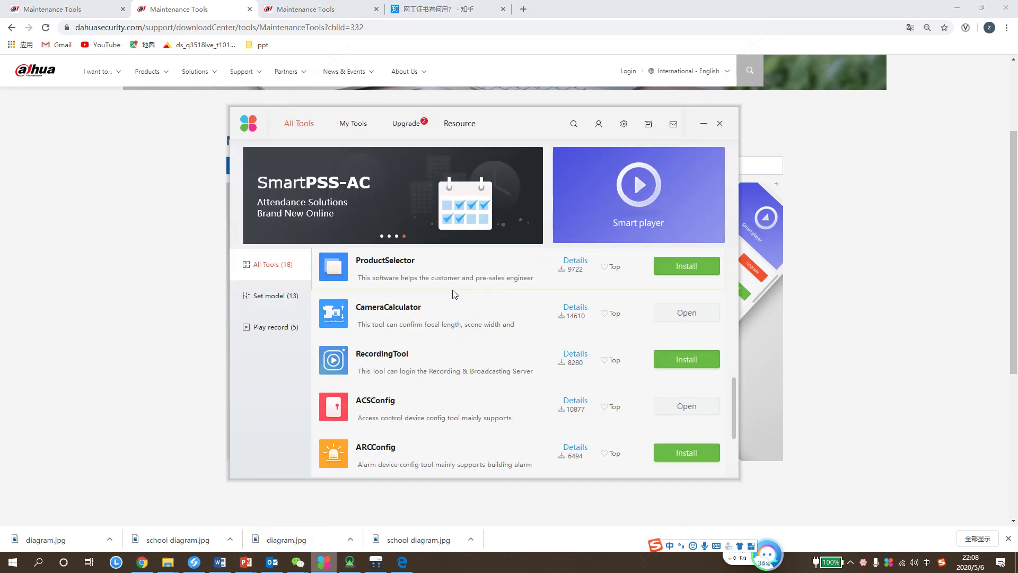
{"action": "scroll", "coordinate": [455, 293], "scroll_direction": "up", "scroll_amount": 5}
{"action": "left_click", "coordinate": [461, 123]}
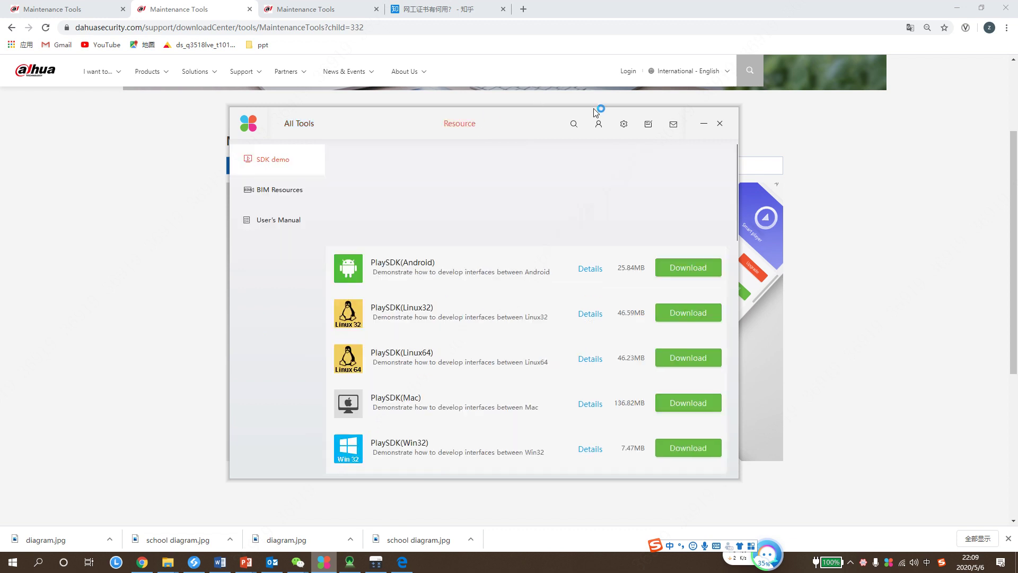
{"action": "left_click", "coordinate": [298, 123]}
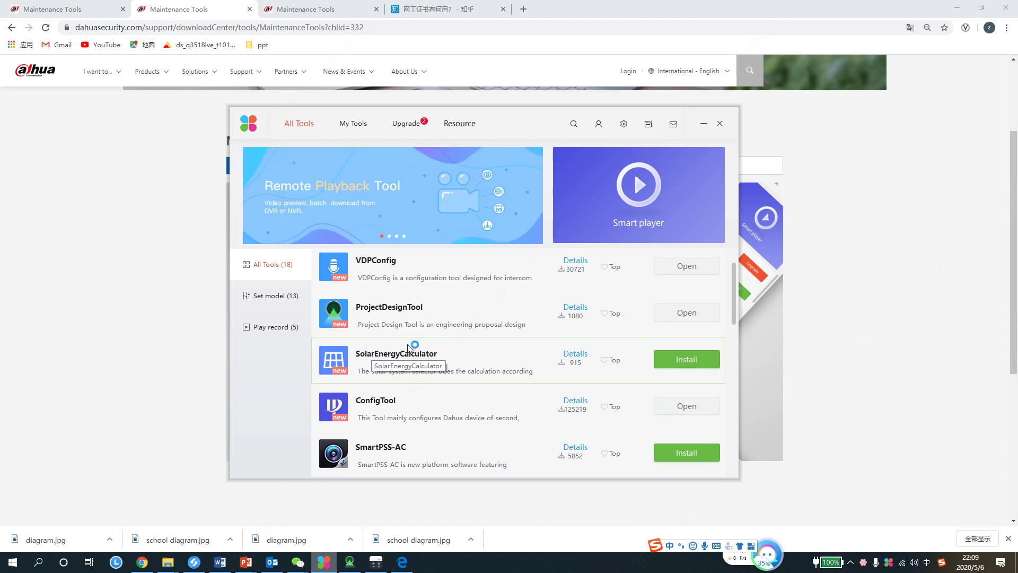
{"action": "scroll", "coordinate": [420, 375], "scroll_direction": "down", "scroll_amount": 3}
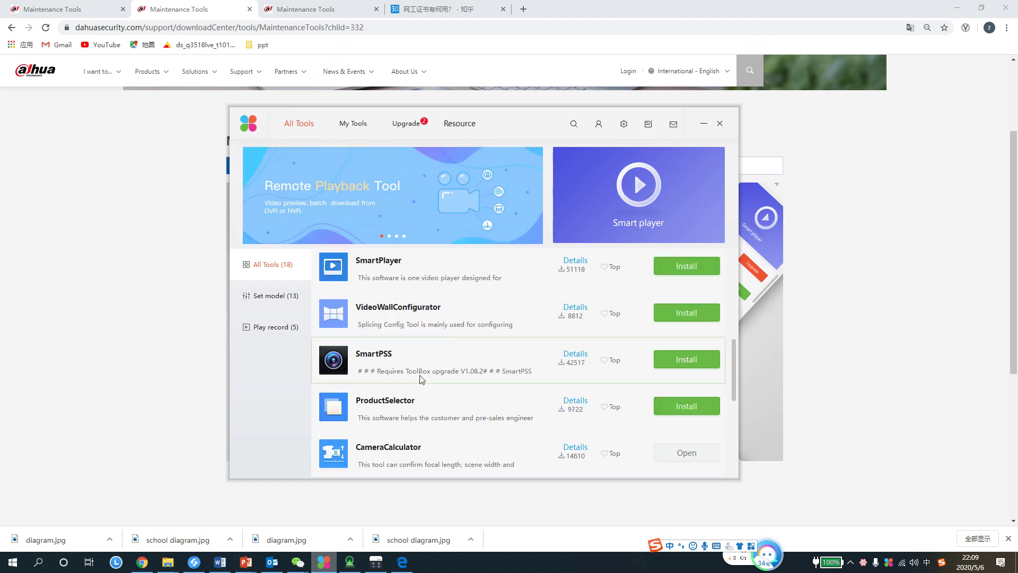
{"action": "scroll", "coordinate": [413, 318], "scroll_direction": "up", "scroll_amount": 5}
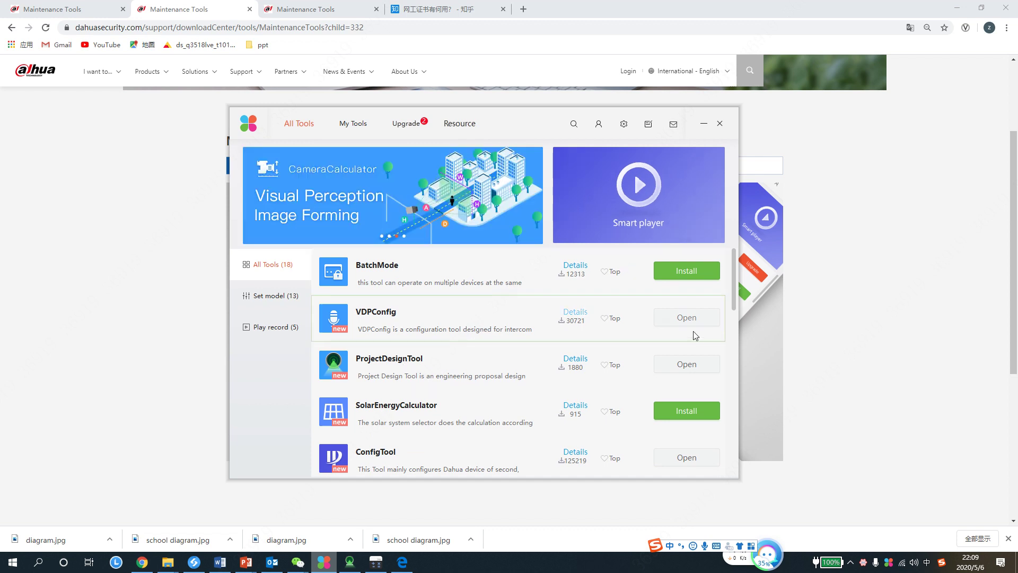
Step: Switch back to Project Design Tool and maximize its window
{"action": "left_click", "coordinate": [354, 561]}
{"action": "left_click_drag", "start_coordinate": [322, 78], "coordinate": [287, 82]}
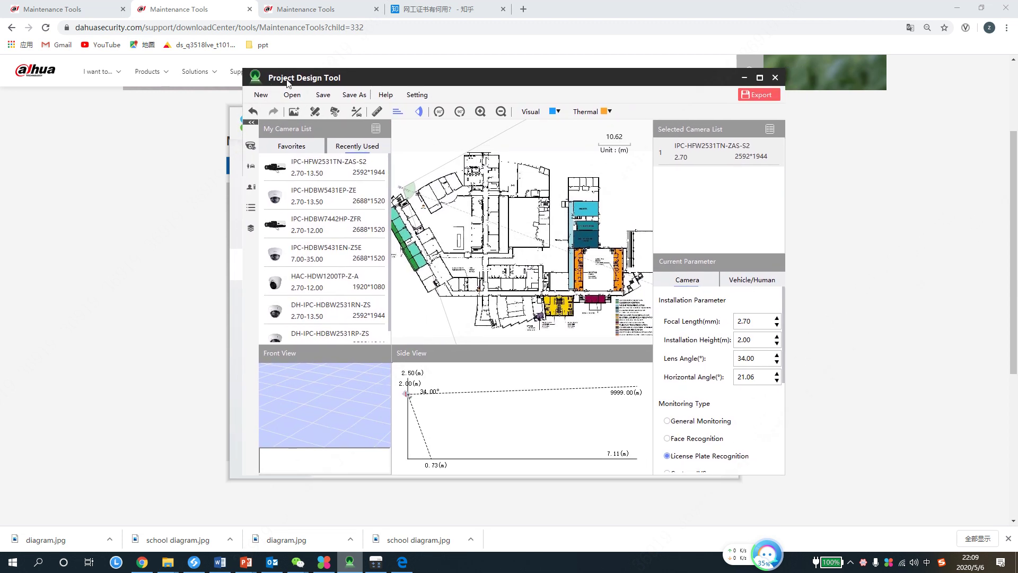
{"action": "left_click", "coordinate": [760, 78]}
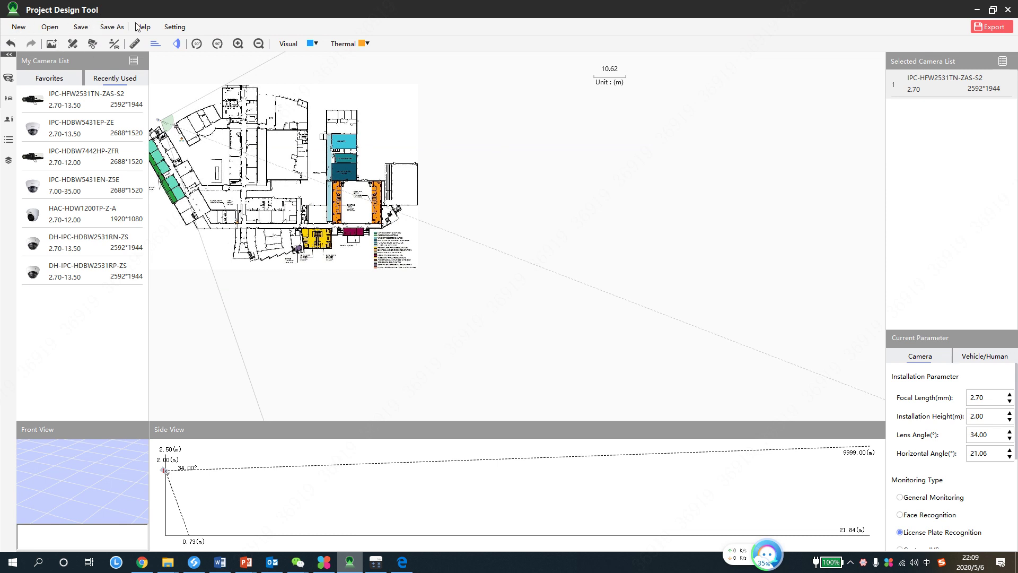
Step: Review the unit options of the project and set the measurement unit to Imperial
{"action": "left_click", "coordinate": [177, 28]}
{"action": "mouse_move", "coordinate": [212, 41]}
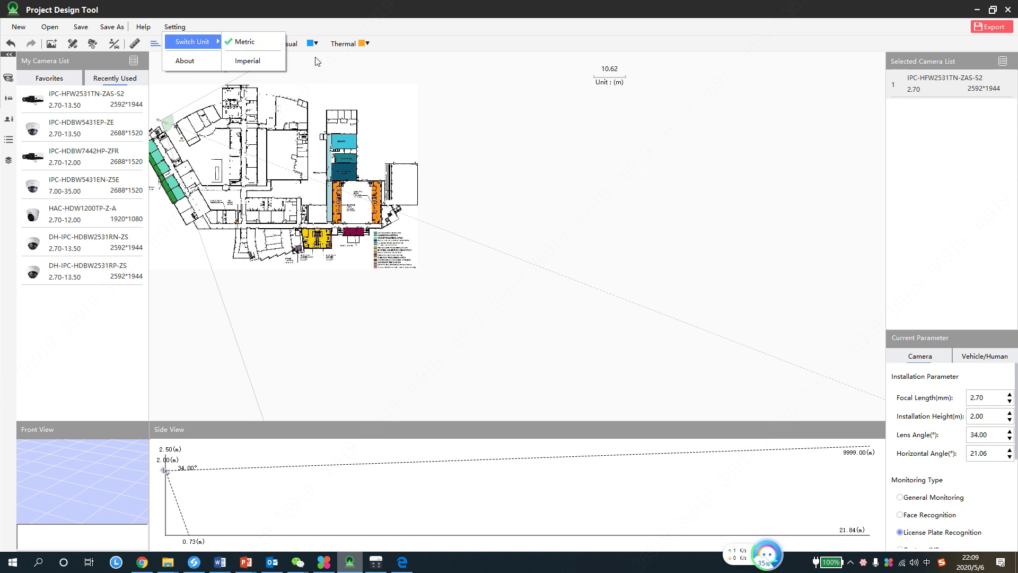
{"action": "left_click", "coordinate": [270, 48]}
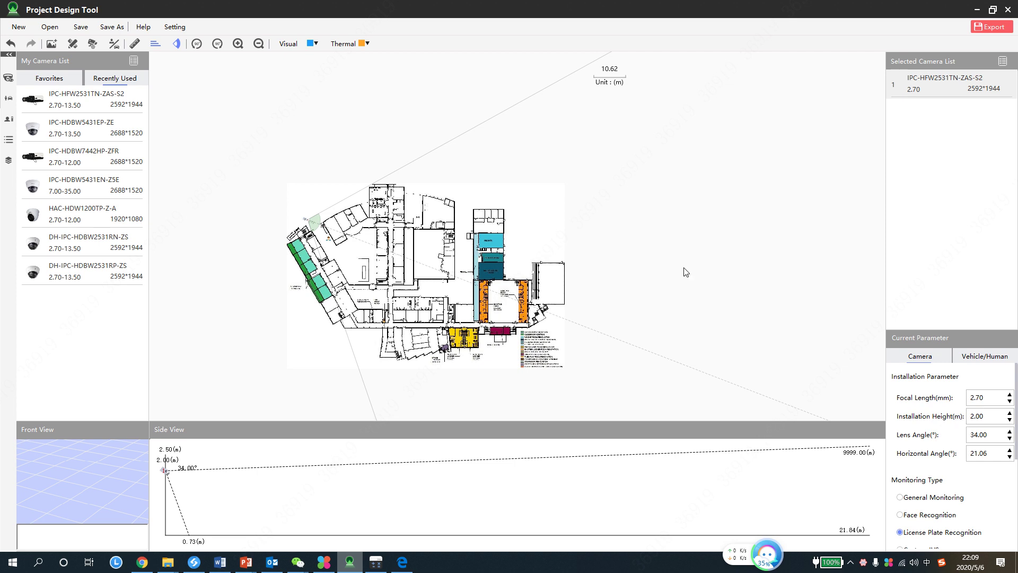
{"action": "left_click", "coordinate": [173, 33]}
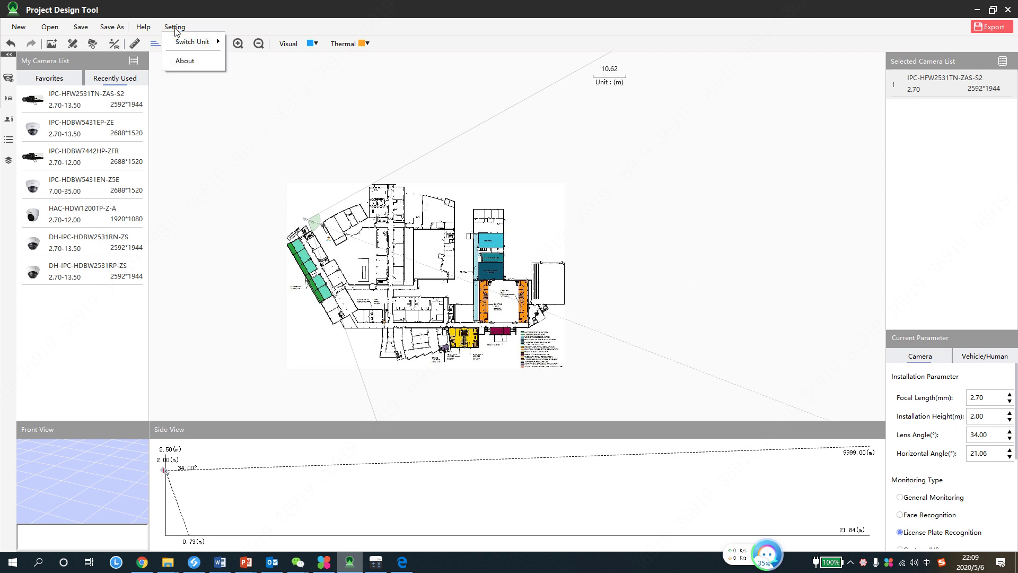
{"action": "left_click", "coordinate": [252, 62]}
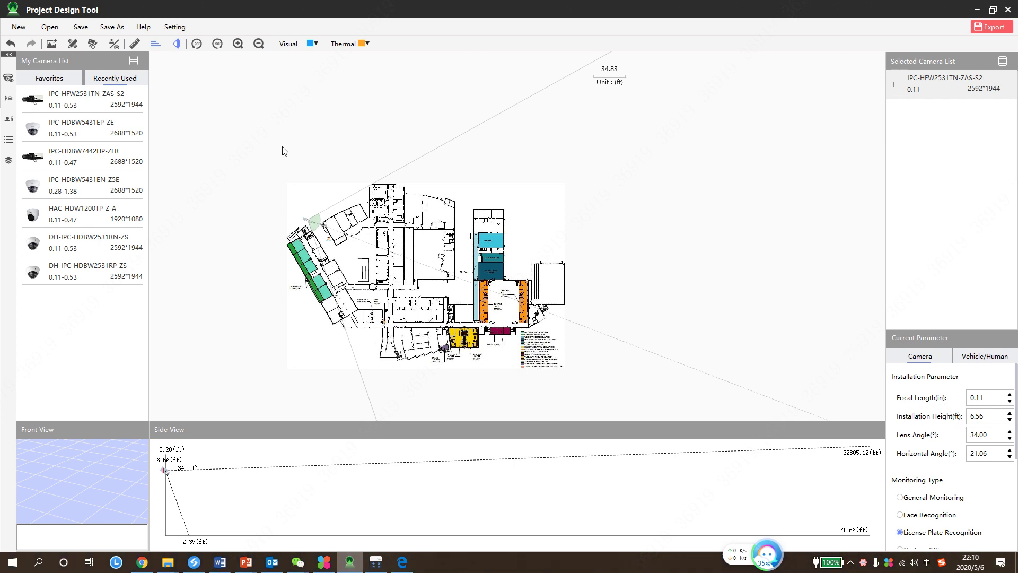
Step: Switch the project's measurement unit to Metric
{"action": "left_click", "coordinate": [181, 27]}
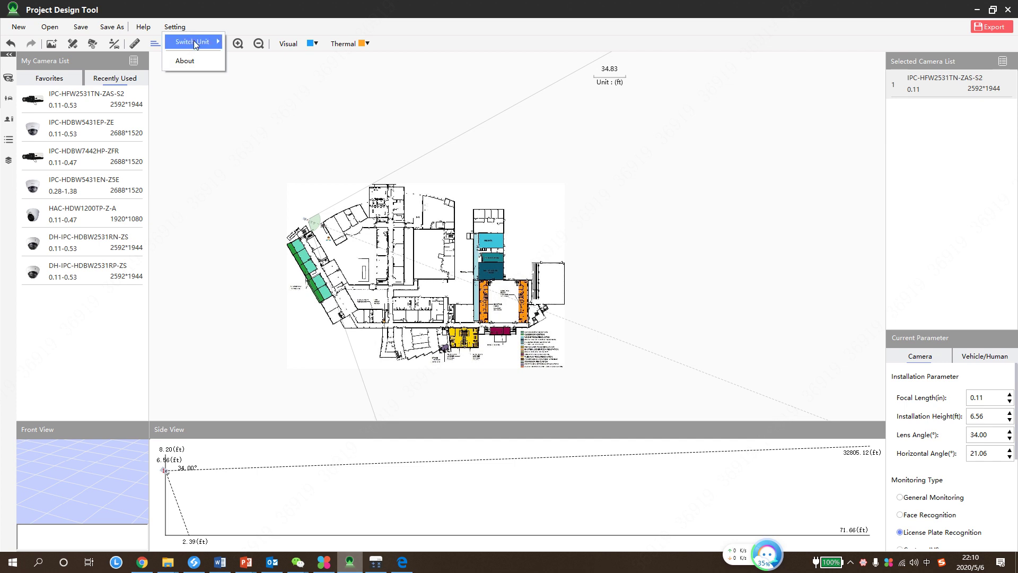
{"action": "mouse_move", "coordinate": [195, 45]}
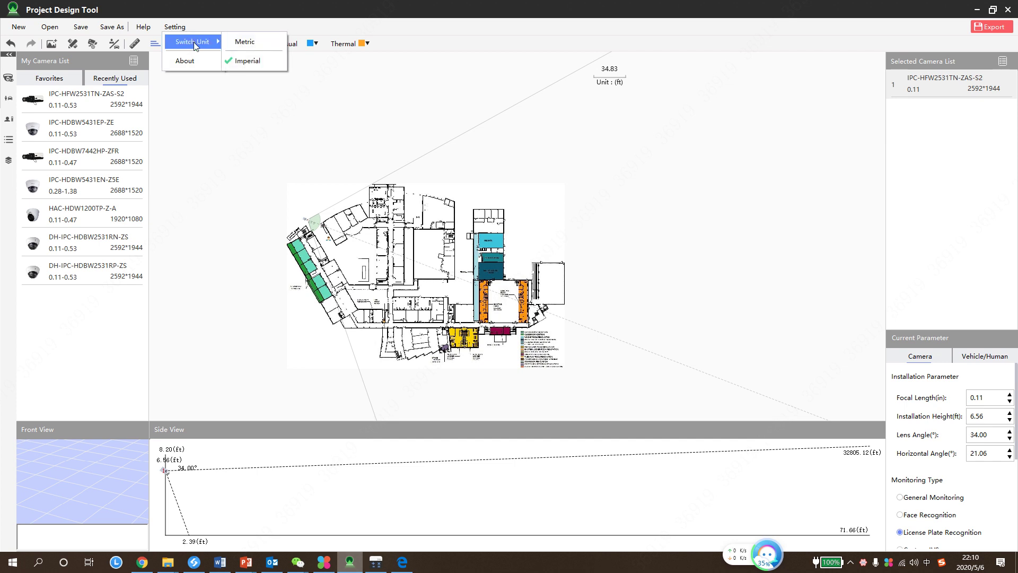
{"action": "left_click", "coordinate": [245, 42]}
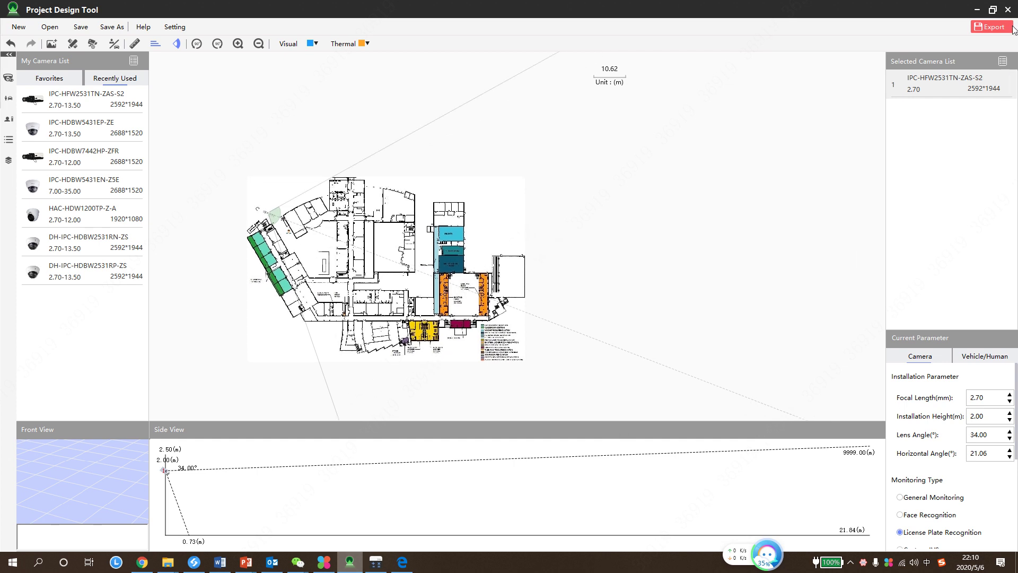
Step: Remove the IPC-HFW2531TN-ZAS-S2 camera from the selected cameras on the plan
{"action": "left_click", "coordinate": [1008, 90]}
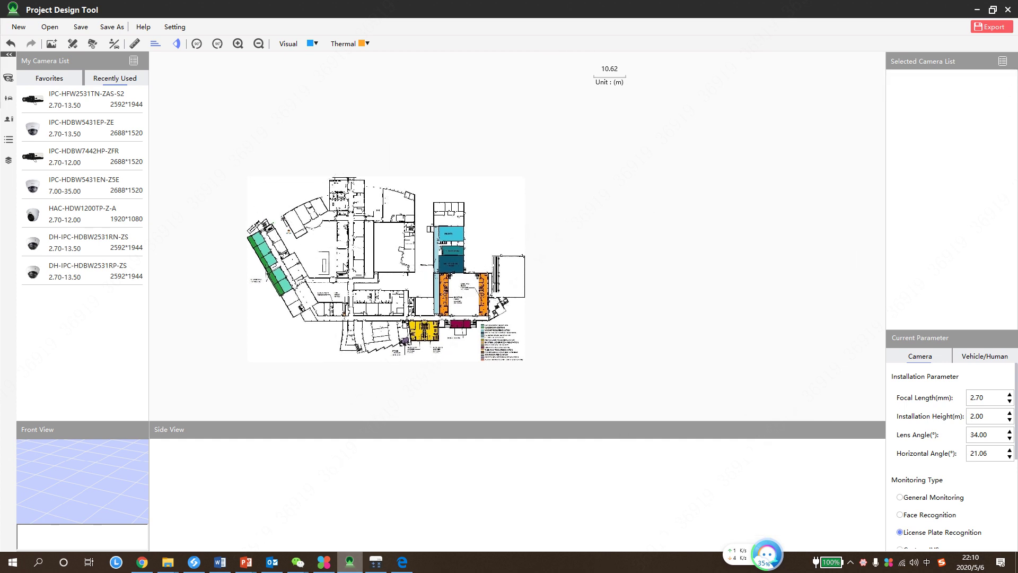
{"action": "left_click_drag", "start_coordinate": [469, 206], "coordinate": [440, 244]}
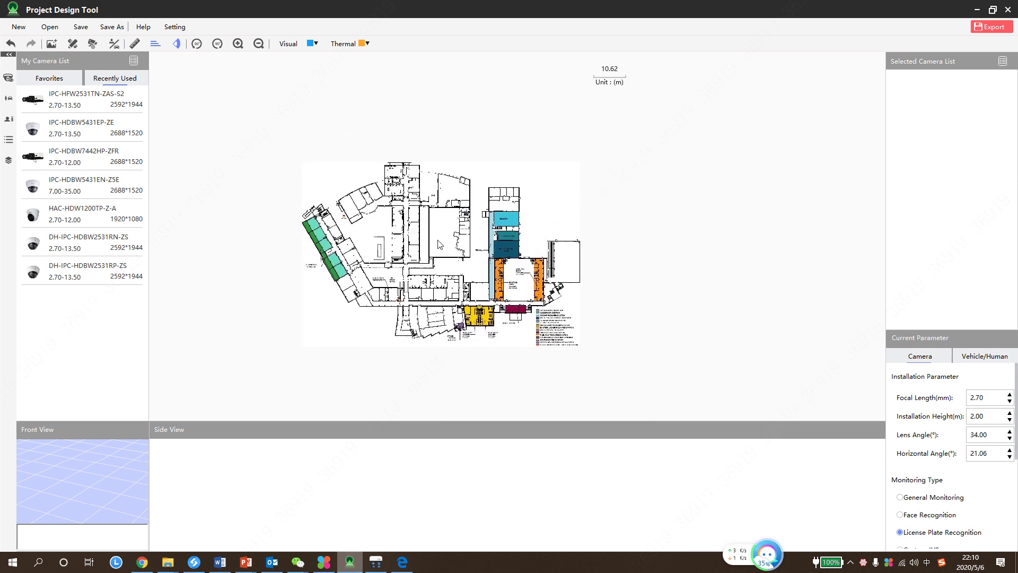
Step: Replace the current background map with the image Full color poster.jpg from the Desktop, covering the existing one
{"action": "left_click", "coordinate": [51, 46]}
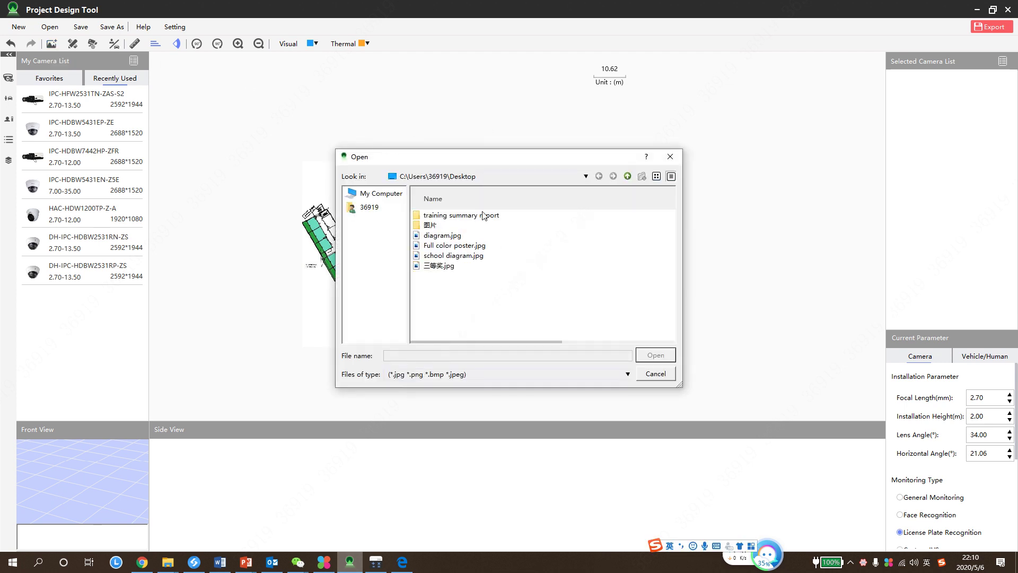
{"action": "left_click", "coordinate": [446, 239]}
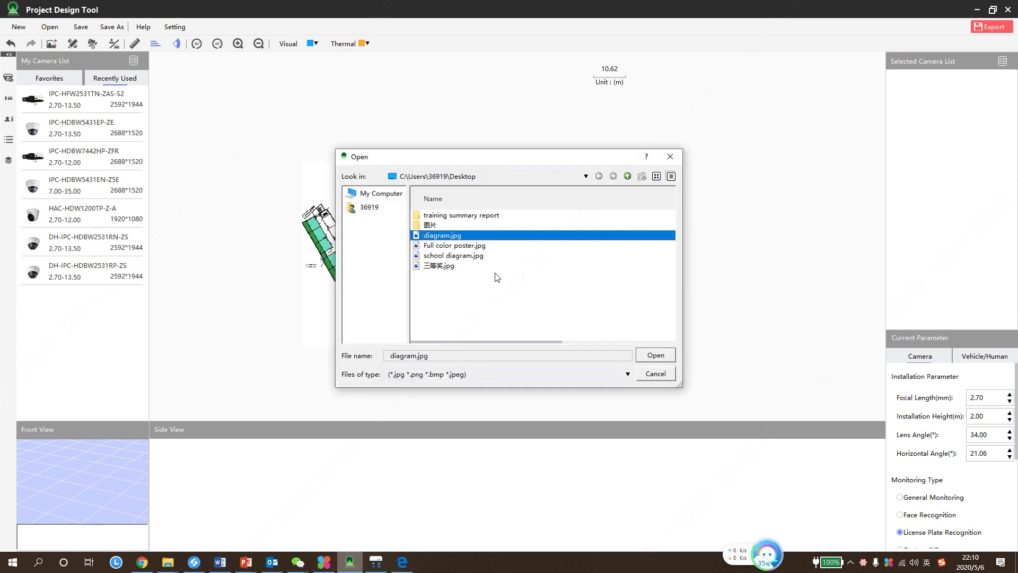
{"action": "double_click", "coordinate": [453, 245]}
{"action": "left_click", "coordinate": [469, 303]}
{"action": "left_click", "coordinate": [508, 301]}
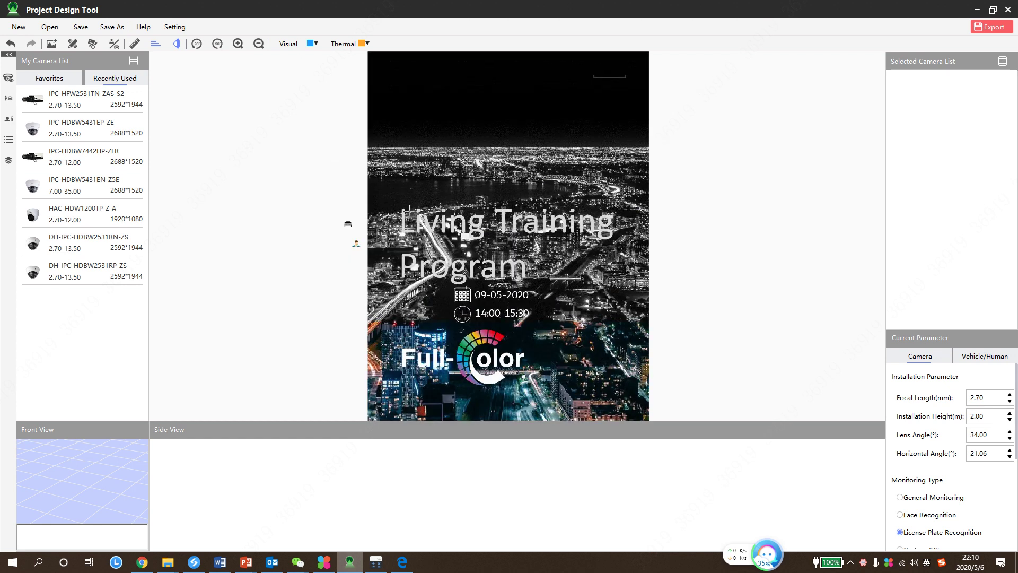
Step: Load diagram.jpg from the Desktop as the background map, covering the existing image
{"action": "left_click", "coordinate": [51, 44]}
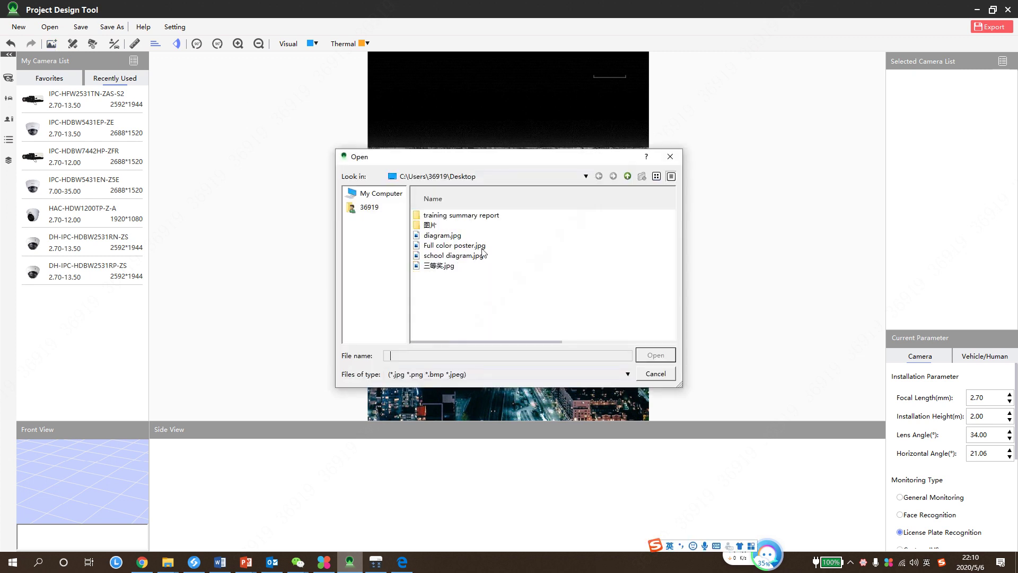
{"action": "double_click", "coordinate": [446, 236]}
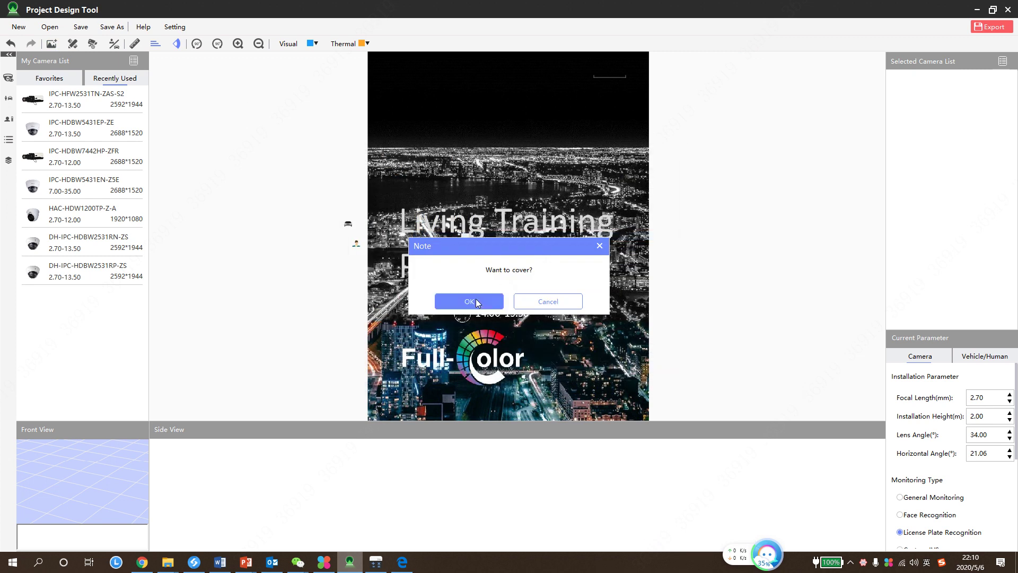
{"action": "left_click", "coordinate": [470, 302]}
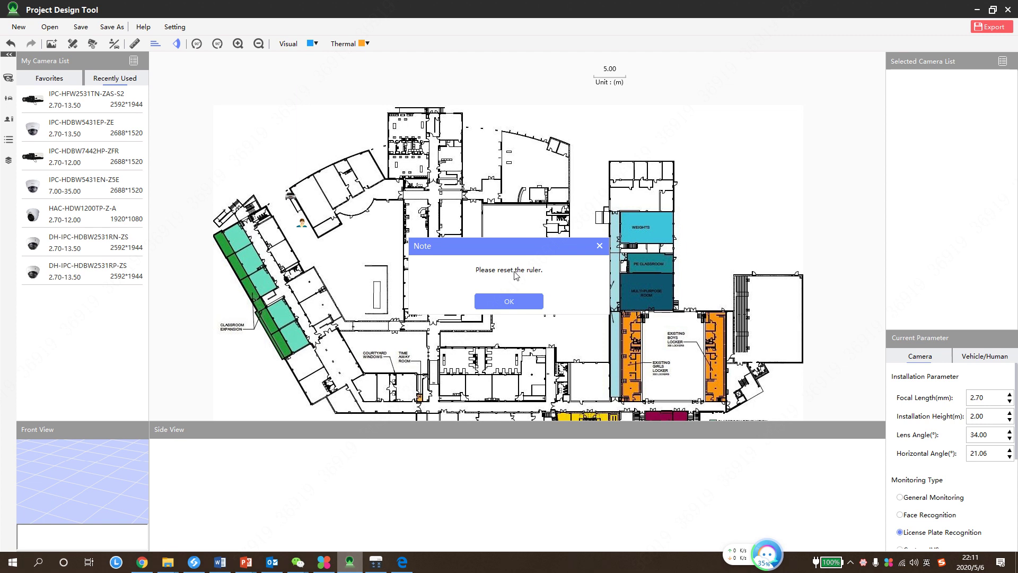
{"action": "left_click", "coordinate": [528, 301]}
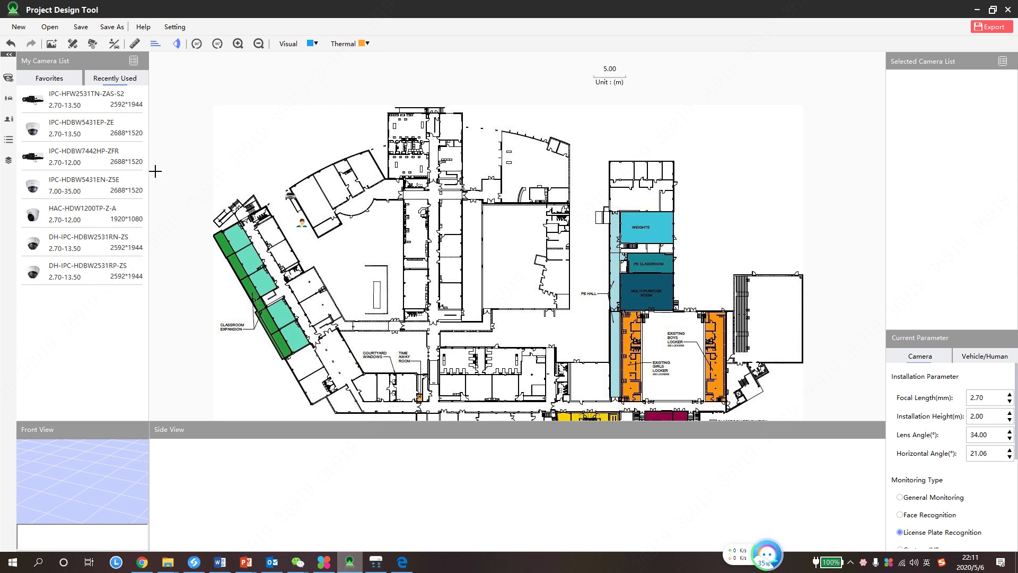
Step: Set the map scale with a reference line along the upper wall of the large central room and its actual length
{"action": "left_click", "coordinate": [483, 204]}
{"action": "left_click", "coordinate": [546, 205]}
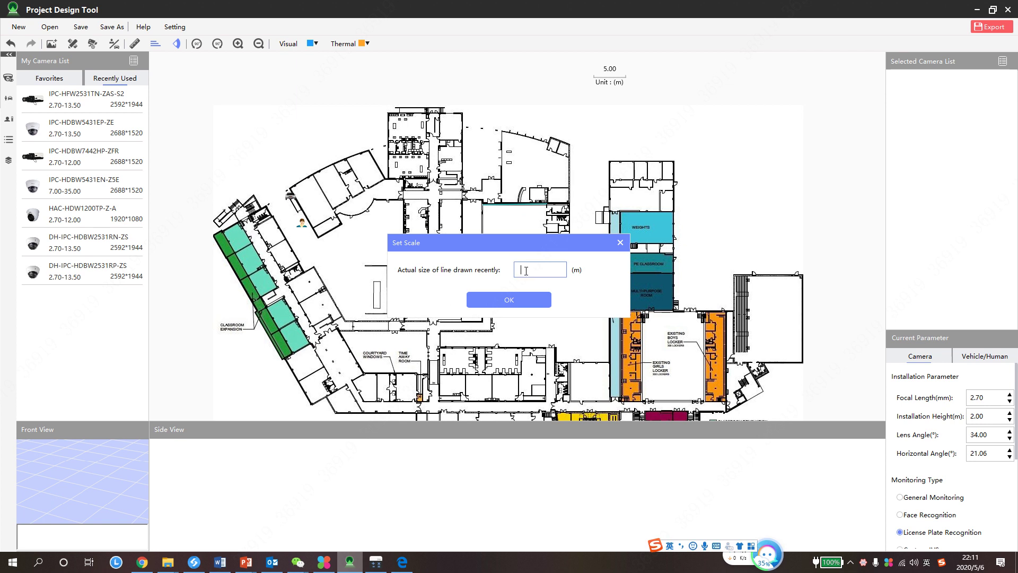
{"action": "key", "text": "Return"}
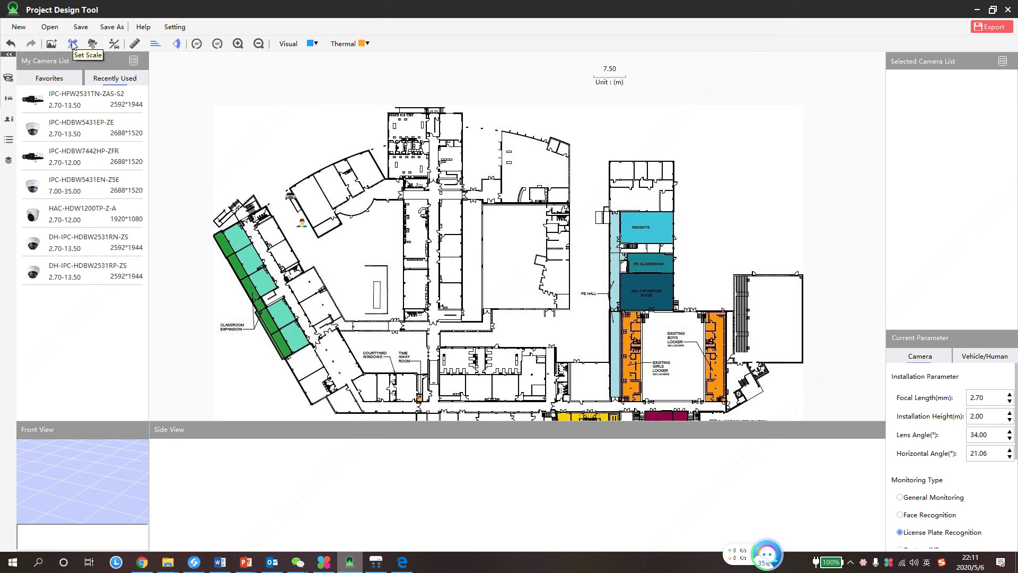
Step: Measure the side wall of the large central room, starting from its upper-left corner
{"action": "left_click", "coordinate": [135, 43]}
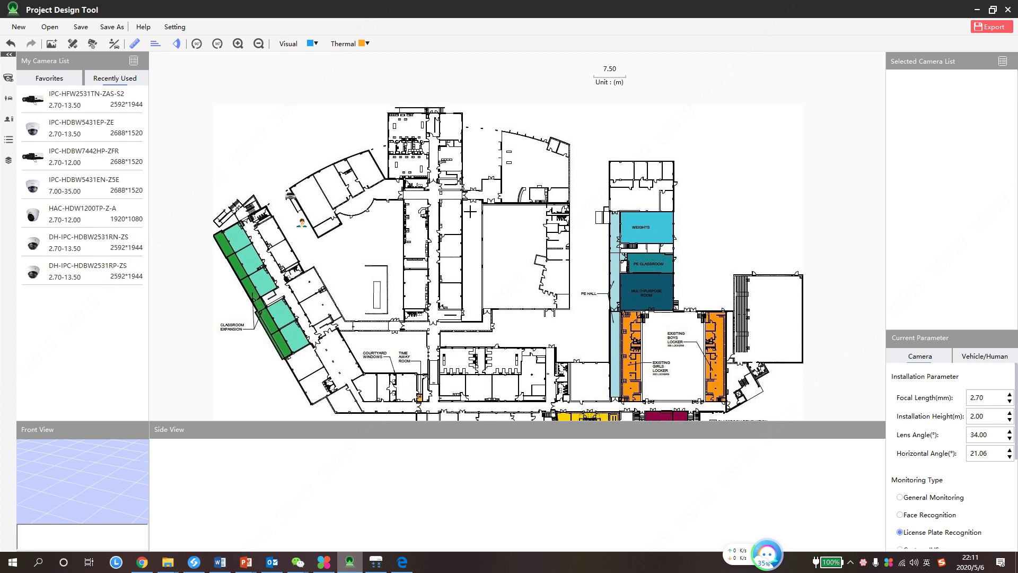
{"action": "left_click_drag", "start_coordinate": [482, 204], "coordinate": [483, 309]}
{"action": "right_click", "coordinate": [520, 220]}
{"action": "scroll", "coordinate": [453, 233], "scroll_direction": "down", "scroll_amount": 1}
{"action": "scroll", "coordinate": [449, 223], "scroll_direction": "down", "scroll_amount": 1}
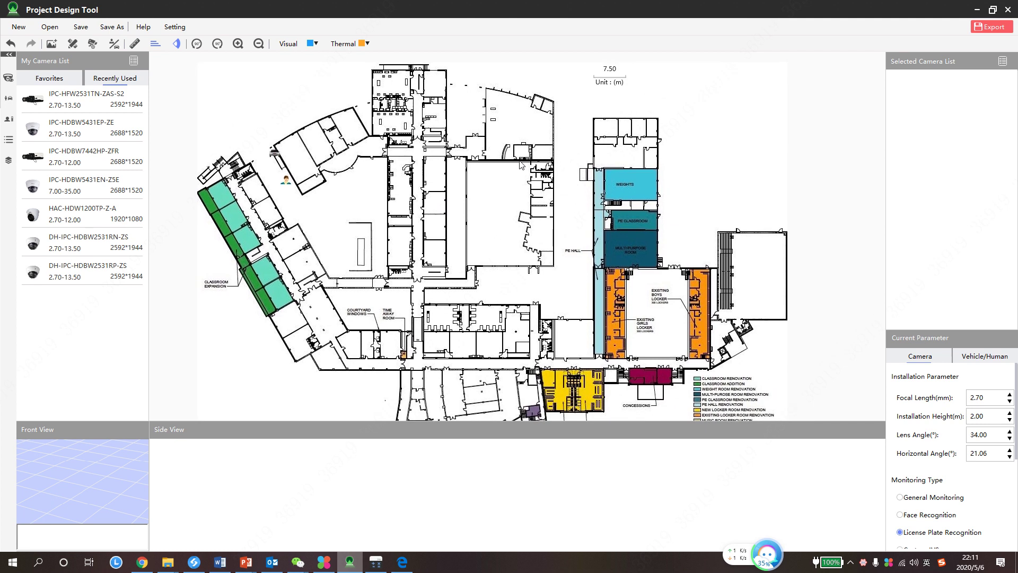
{"action": "scroll", "coordinate": [354, 47], "scroll_direction": "up", "scroll_amount": 1}
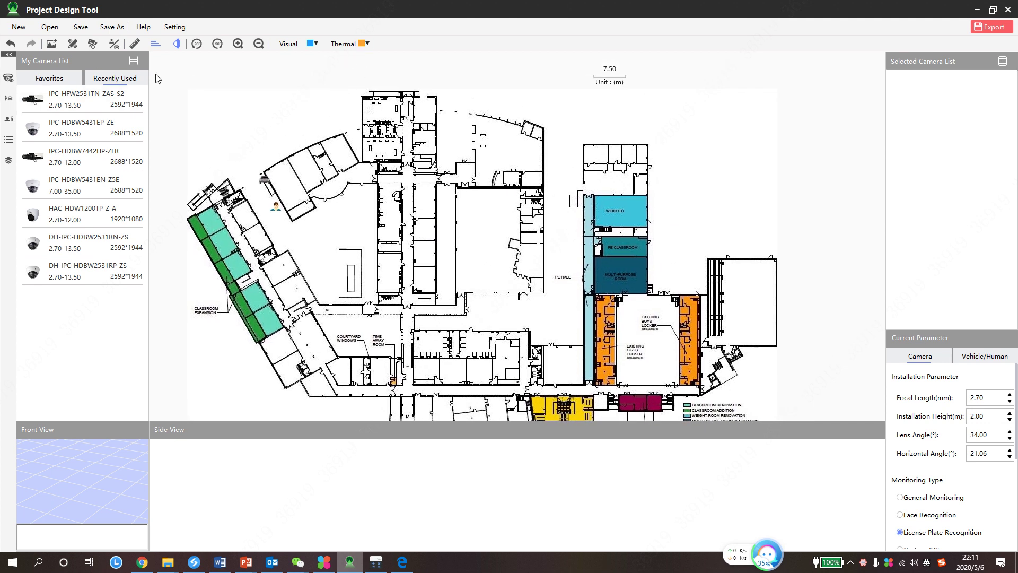
Step: Delete the vehicle and person icons beside the upper-left wing of the floor plan
{"action": "mouse_move", "coordinate": [400, 142]}
{"action": "left_mouse_down"}
{"action": "mouse_move", "coordinate": [379, 141]}
{"action": "mouse_move", "coordinate": [404, 148]}
{"action": "left_mouse_up"}
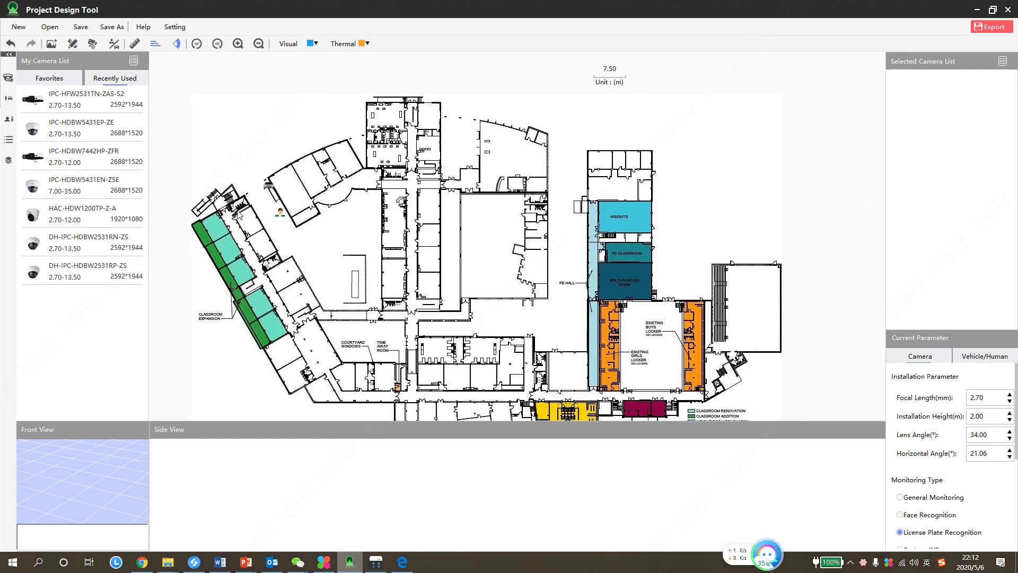
{"action": "left_click", "coordinate": [283, 213]}
{"action": "left_click", "coordinate": [269, 185]}
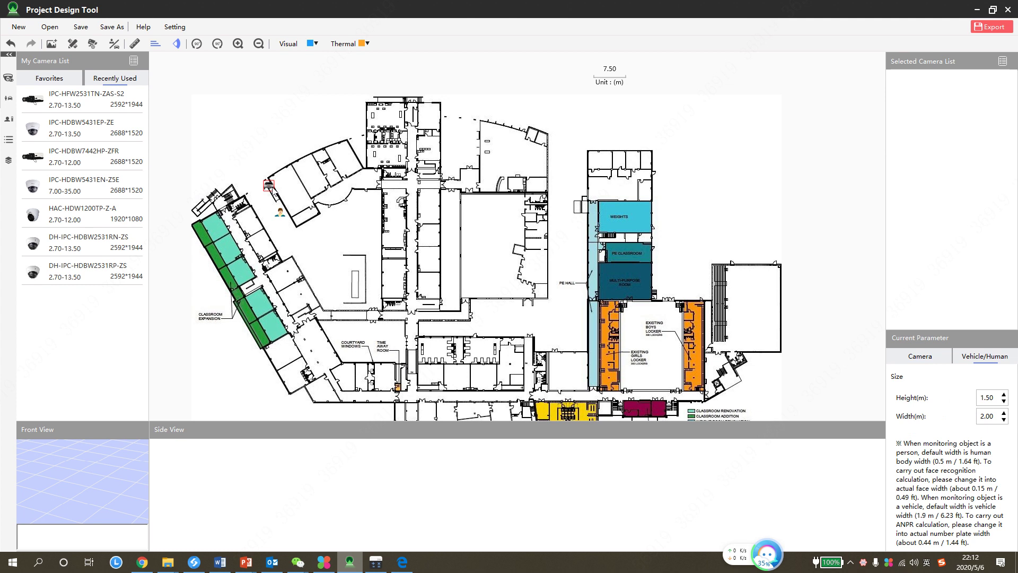
{"action": "key", "text": "Delete"}
{"action": "left_click", "coordinate": [280, 211]}
{"action": "key", "text": "Delete"}
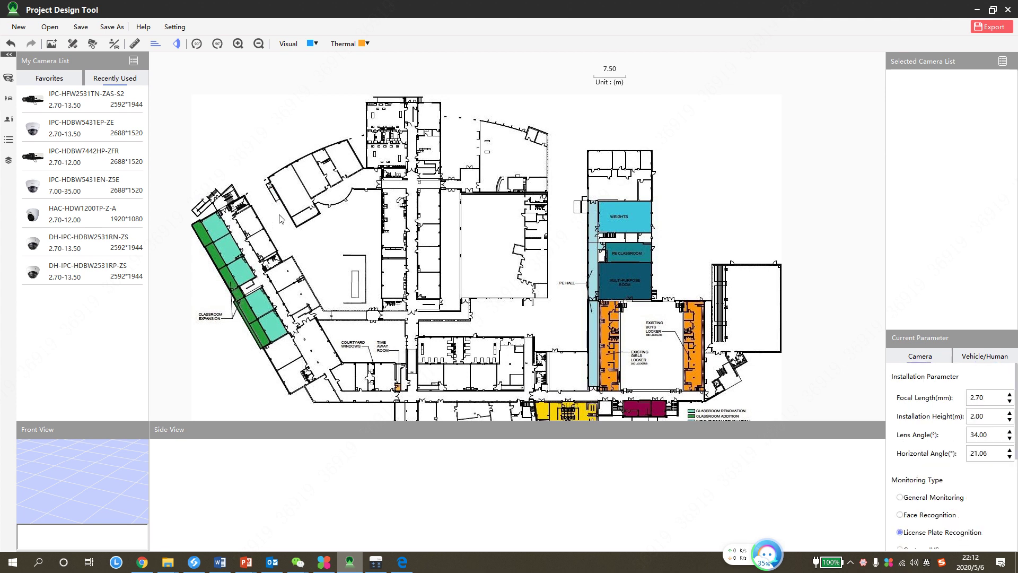
Step: Open the camera selection, try the search keyword IPC-HFW24, and filter the visual models by IPC-HFW2531
{"action": "left_click", "coordinate": [89, 47]}
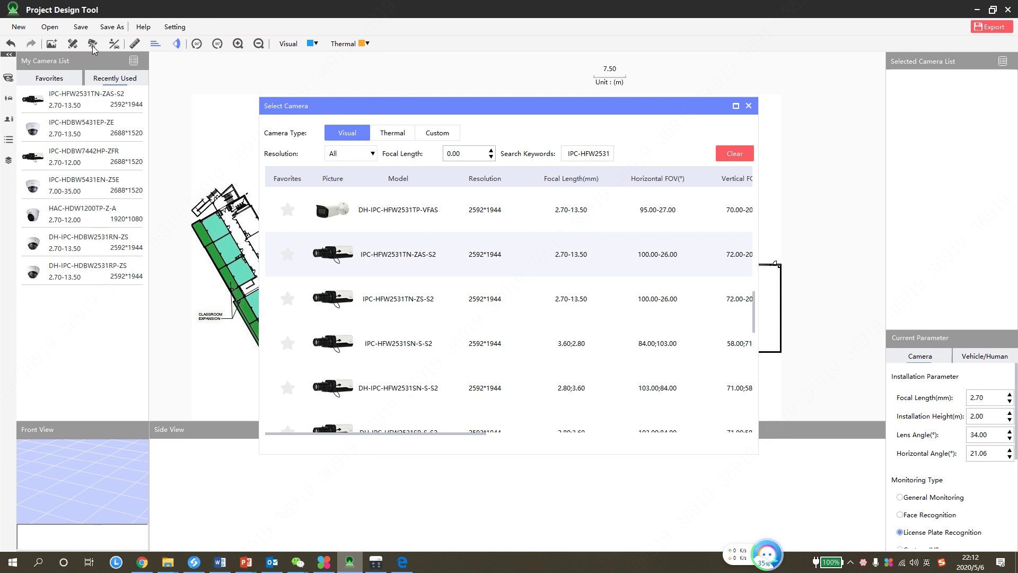
{"action": "left_click_drag", "start_coordinate": [291, 109], "coordinate": [269, 94]}
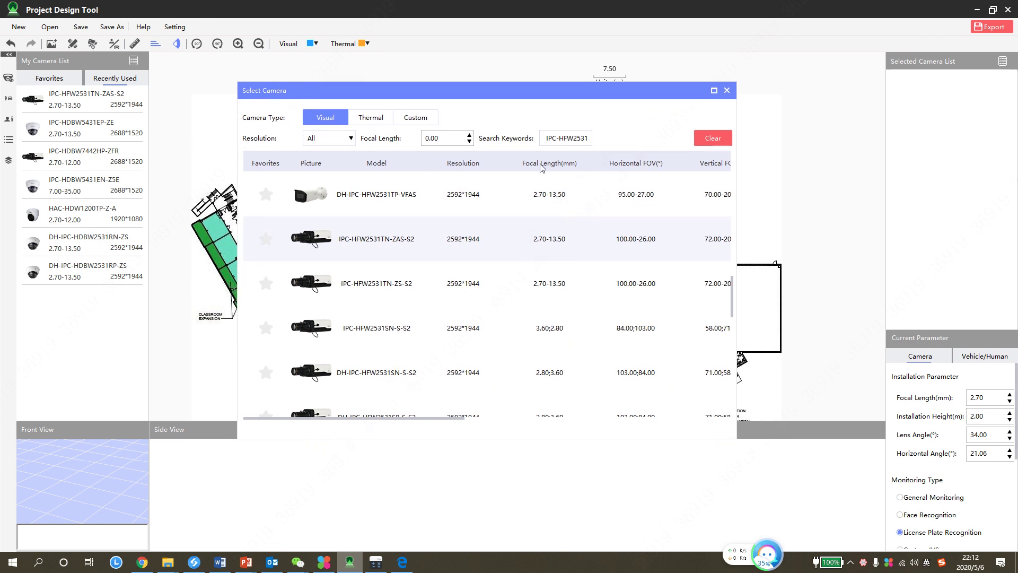
{"action": "left_click", "coordinate": [587, 140]}
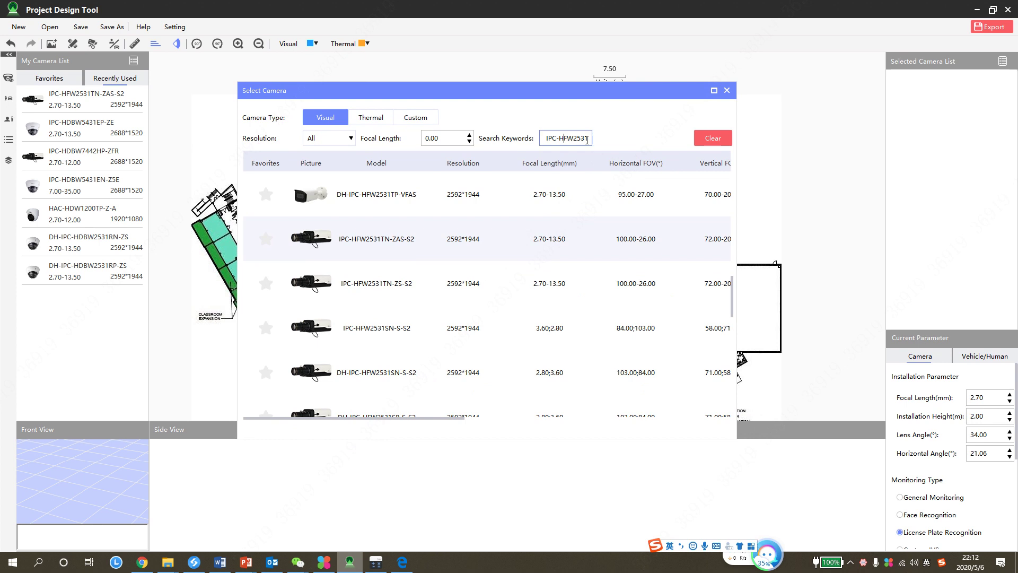
{"action": "mouse_move", "coordinate": [559, 138]}
{"action": "left_mouse_down"}
{"action": "mouse_move", "coordinate": [538, 139]}
{"action": "mouse_move", "coordinate": [570, 140]}
{"action": "left_mouse_up"}
{"action": "left_click", "coordinate": [581, 138]}
{"action": "left_click_drag", "start_coordinate": [551, 137], "coordinate": [591, 138]}
{"action": "left_click", "coordinate": [589, 138]}
{"action": "key", "text": "BackSpace"}
{"action": "key", "text": "BackSpace"}
{"action": "key", "text": "BackSpace"}
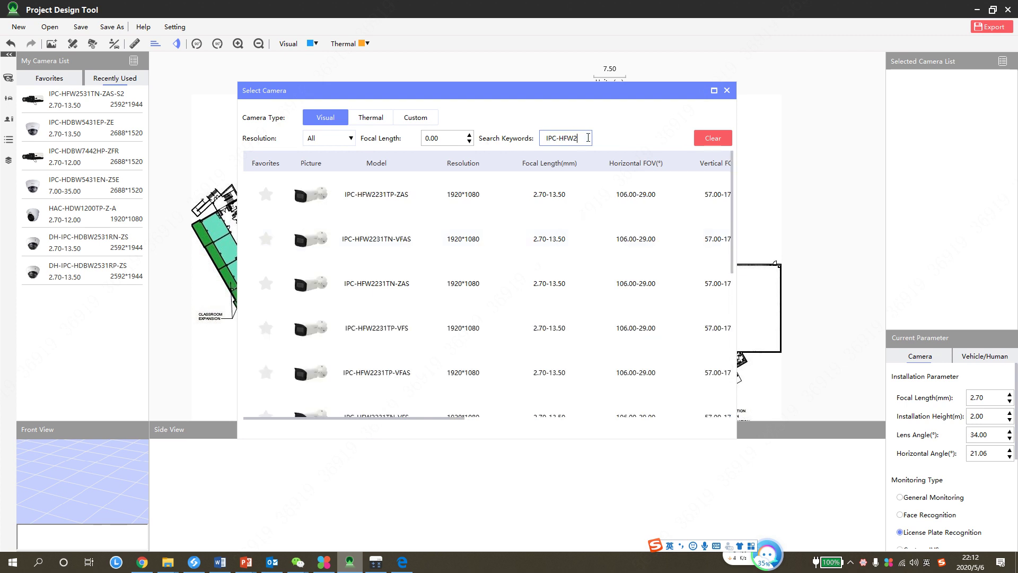
{"action": "type", "text": "4"}
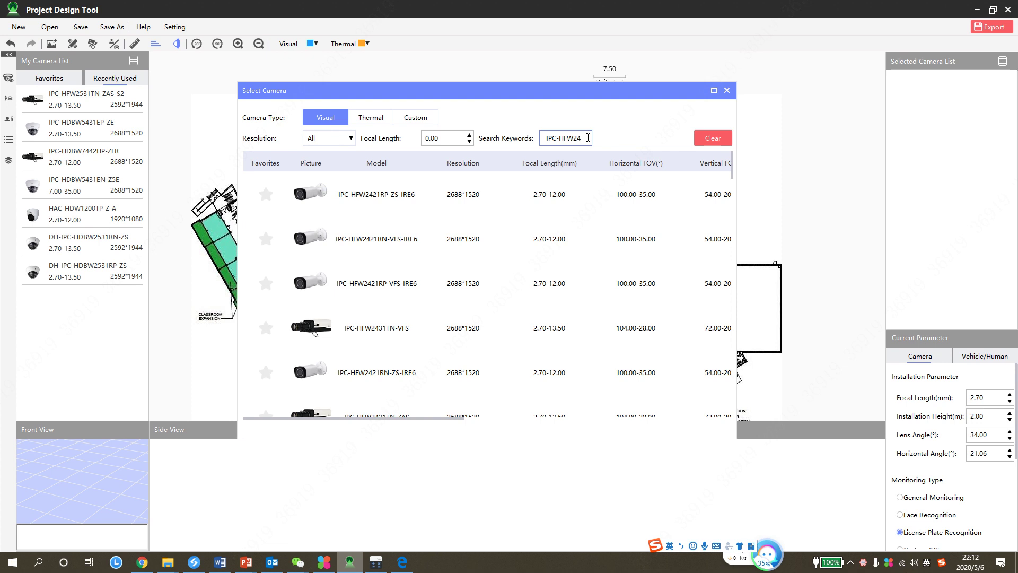
{"action": "key", "text": "BackSpace"}
{"action": "type", "text": "531"}
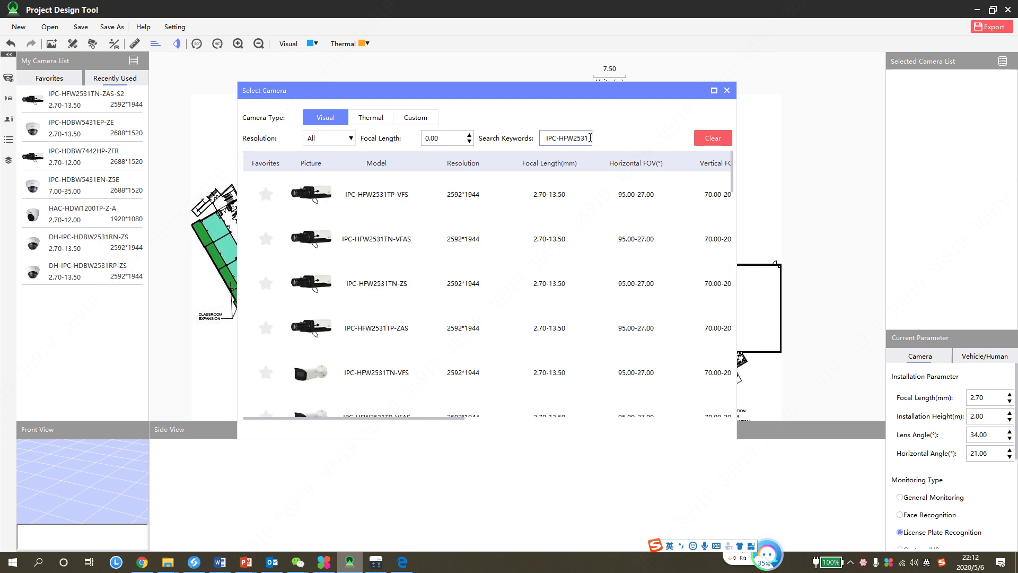
Step: Find the model IPC-HFW2531TN-ZAS-S2 in the filtered camera list and add it to the floor plan
{"action": "scroll", "coordinate": [478, 233], "scroll_direction": "down", "scroll_amount": 3}
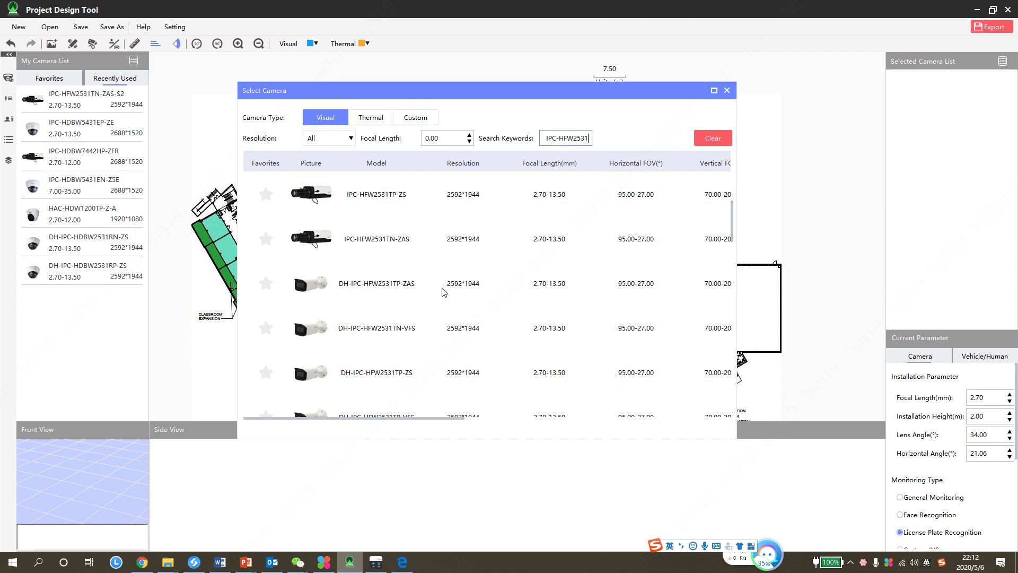
{"action": "scroll", "coordinate": [459, 289], "scroll_direction": "down", "scroll_amount": 3}
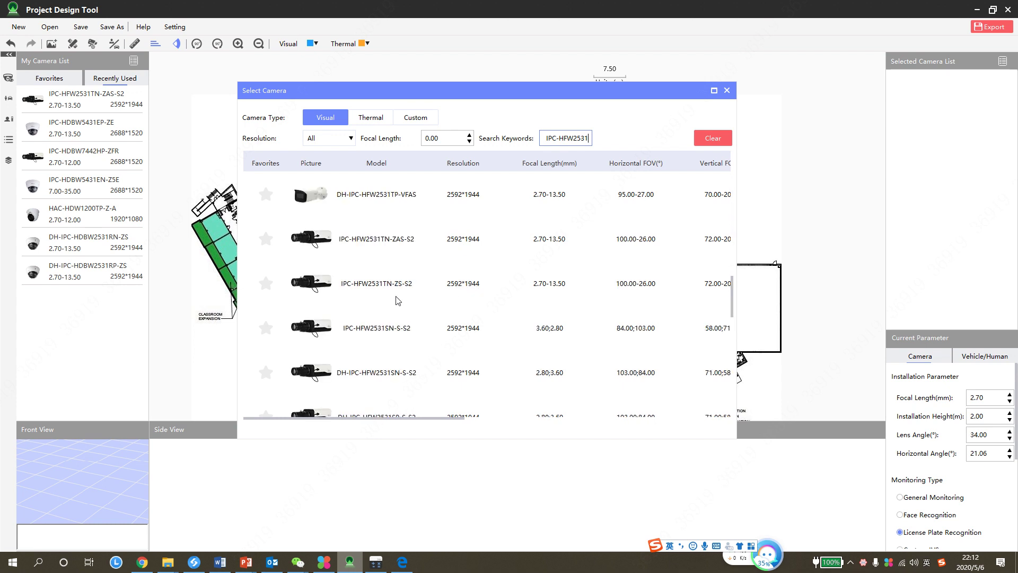
{"action": "left_click", "coordinate": [394, 290]}
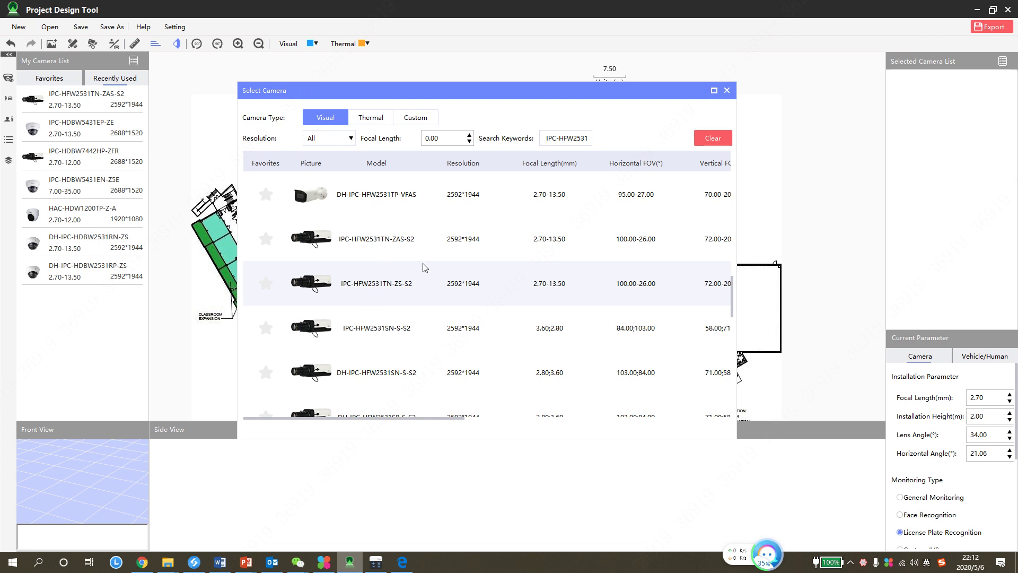
{"action": "left_click", "coordinate": [399, 246]}
{"action": "double_click", "coordinate": [399, 245]}
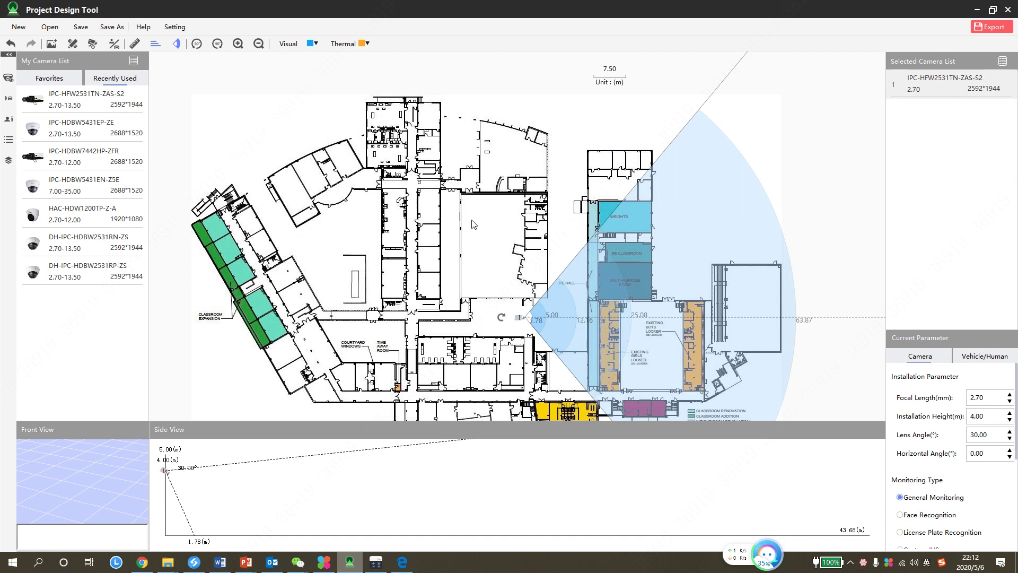
Step: Reposition the camera at the upper end of the green classroom wing, with its coverage at a horizontal angle of 0.00°
{"action": "left_click_drag", "start_coordinate": [388, 233], "coordinate": [301, 230]}
{"action": "scroll", "coordinate": [373, 227], "scroll_direction": "up", "scroll_amount": 3}
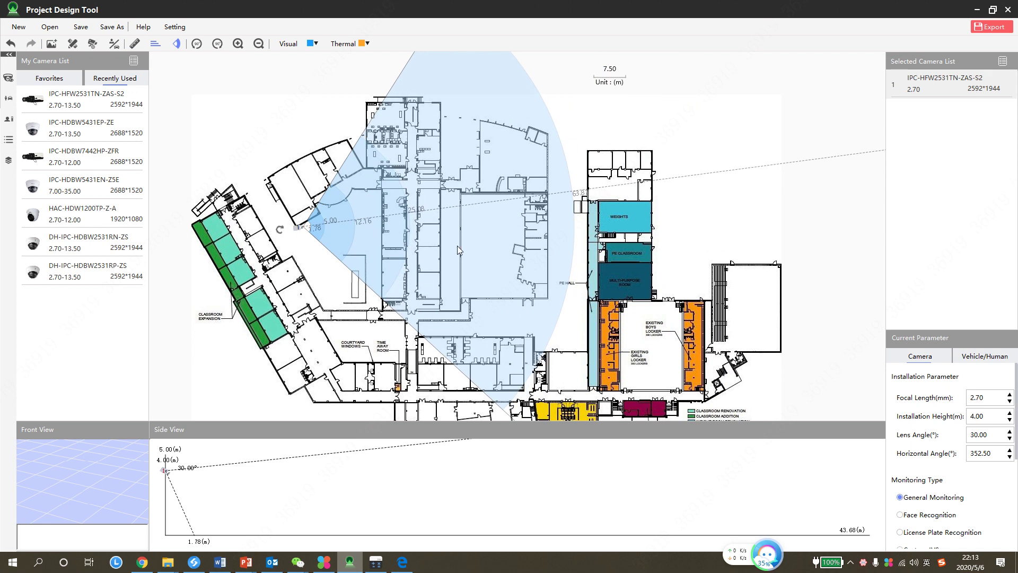
{"action": "left_click_drag", "start_coordinate": [279, 232], "coordinate": [271, 218]}
{"action": "scroll", "coordinate": [280, 219], "scroll_direction": "up", "scroll_amount": 1}
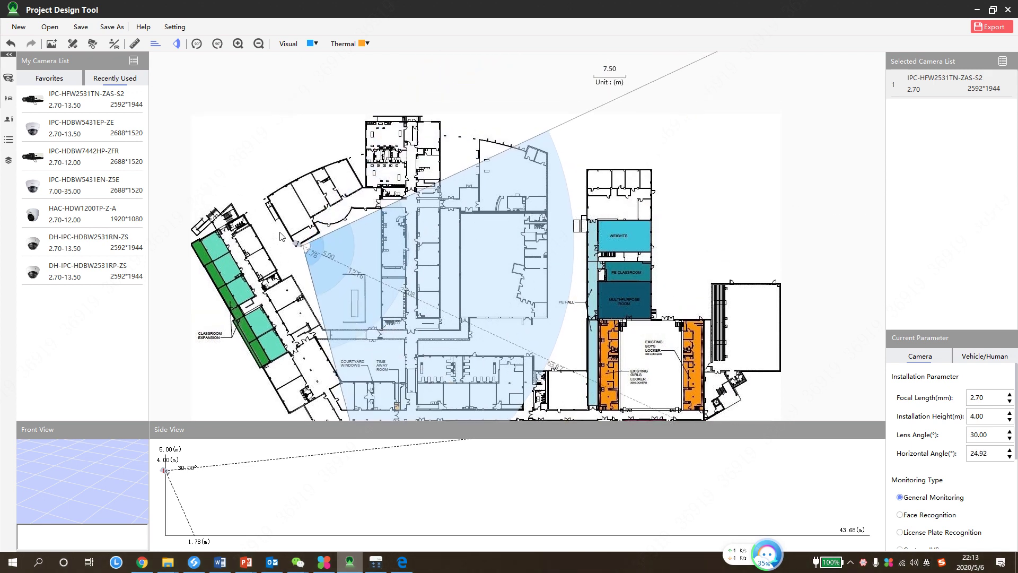
{"action": "left_click_drag", "start_coordinate": [282, 244], "coordinate": [242, 216]}
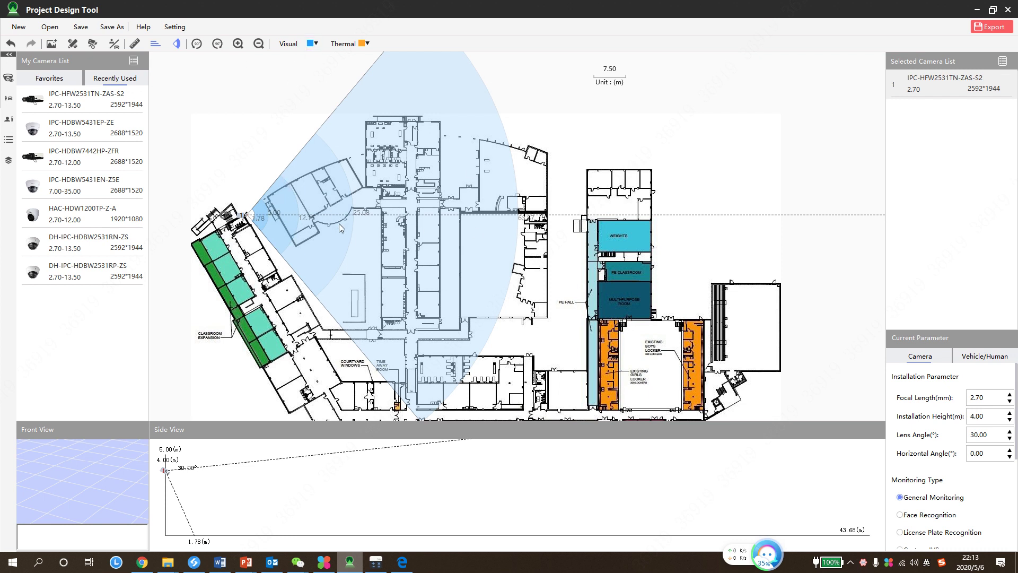
Step: Show the colour legend of the visual camera's monitoring regions and open the list of favourite cameras
{"action": "left_click", "coordinate": [315, 44]}
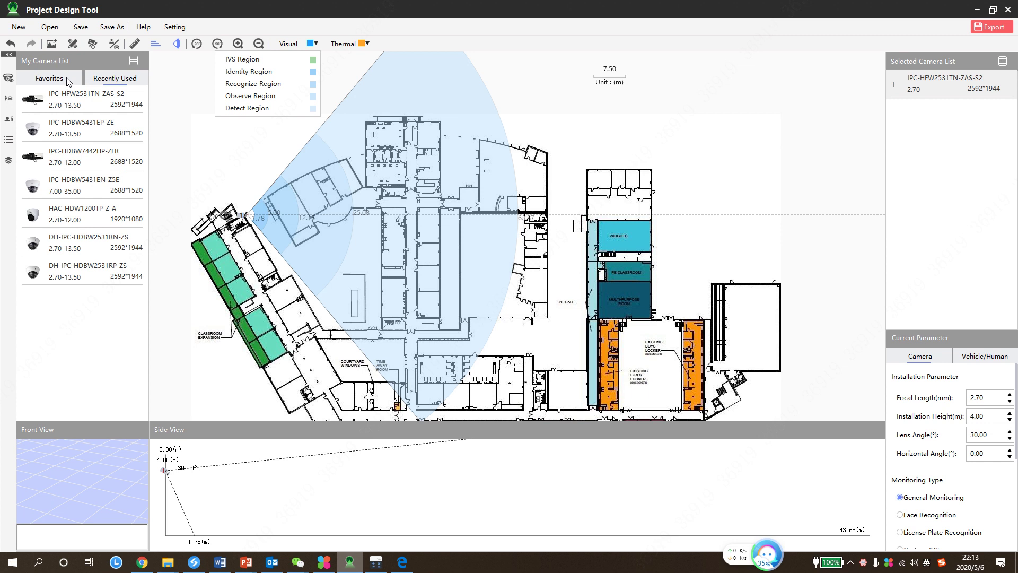
{"action": "left_click", "coordinate": [53, 80]}
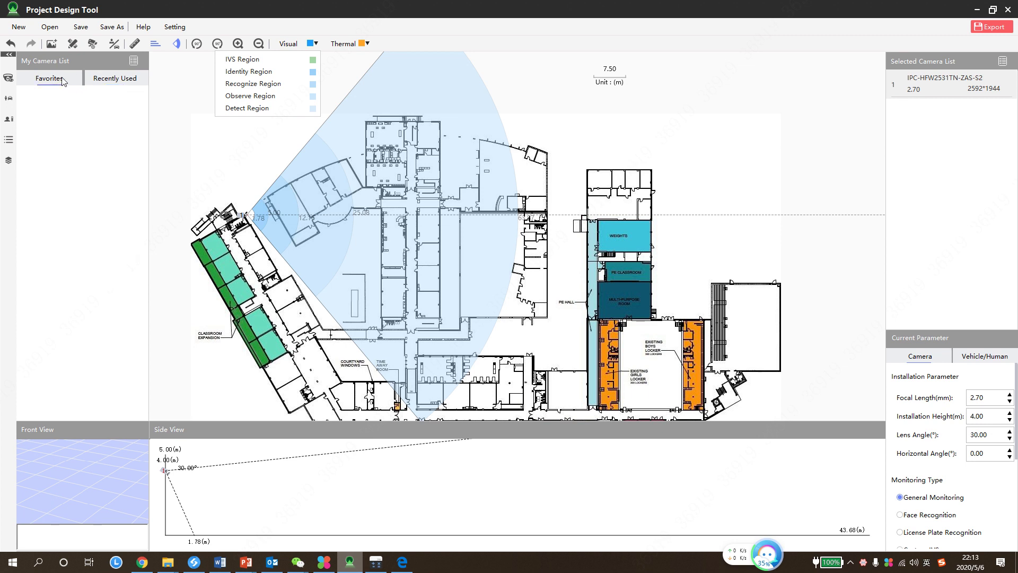
Step: Try adding a second IPC-HFW2531TN-ZAS-S2 above the Weights room from the recently used cameras, and delete it again
{"action": "left_click", "coordinate": [108, 79]}
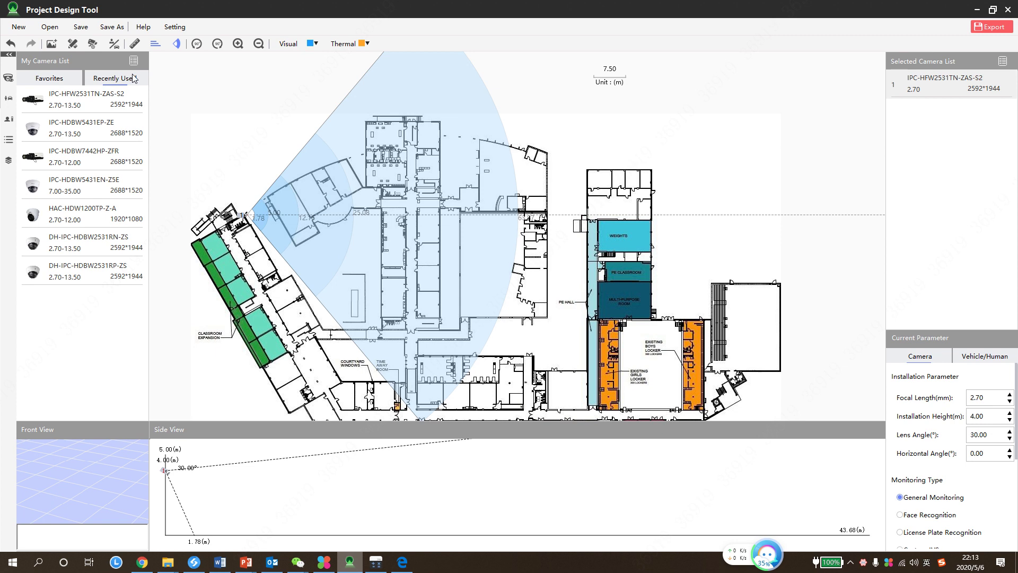
{"action": "left_click_drag", "start_coordinate": [72, 106], "coordinate": [595, 218]}
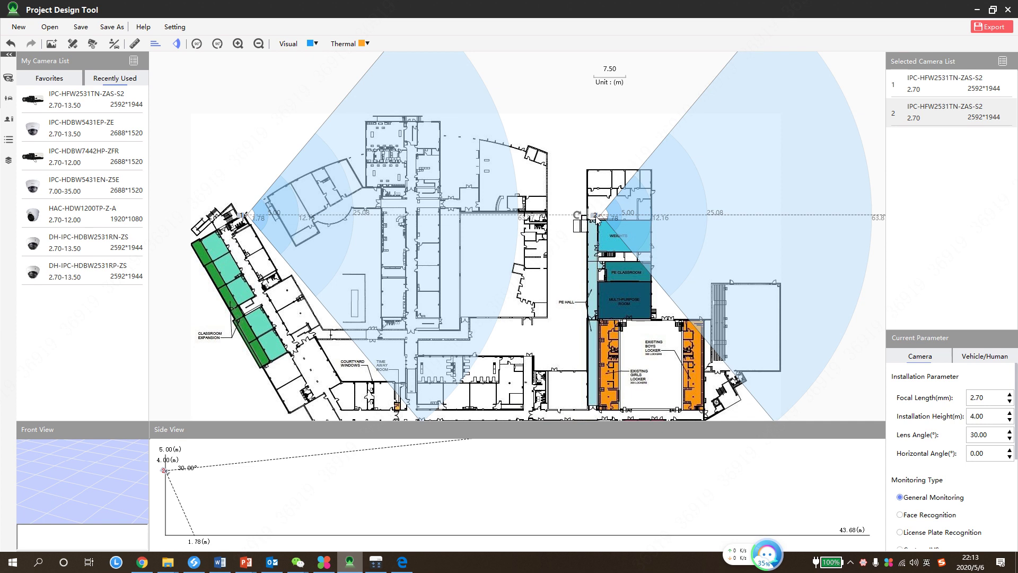
{"action": "key", "text": "Delete"}
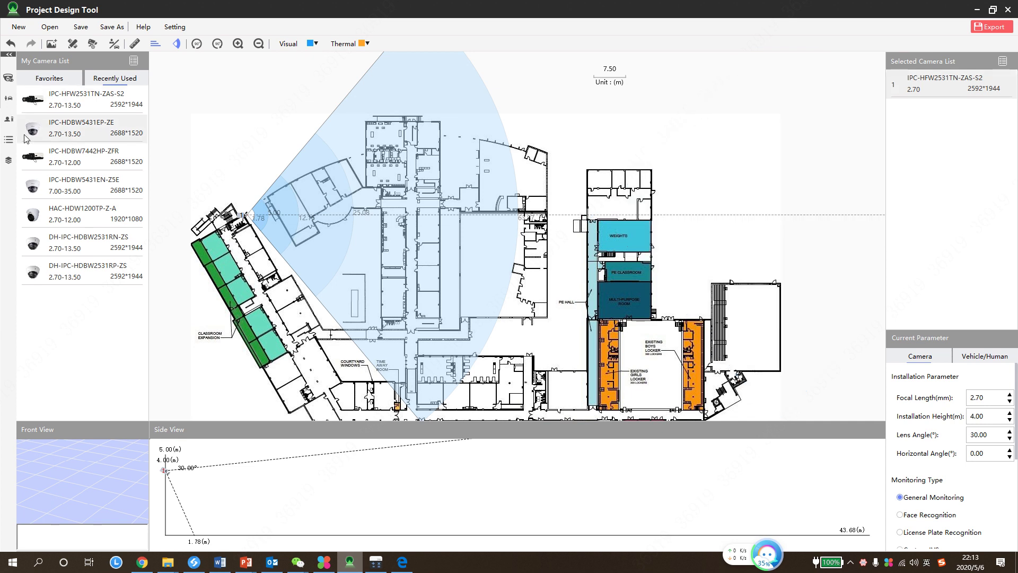
Step: Toggle the workspace panes, including the selected camera list and current parameters, off and back on
{"action": "left_click", "coordinate": [9, 78]}
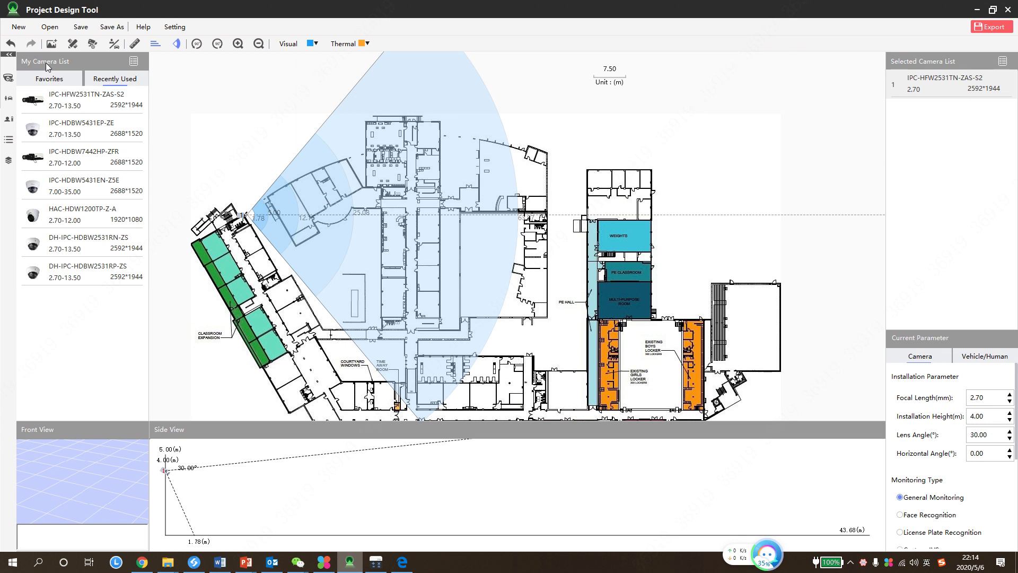
{"action": "left_click", "coordinate": [9, 98]}
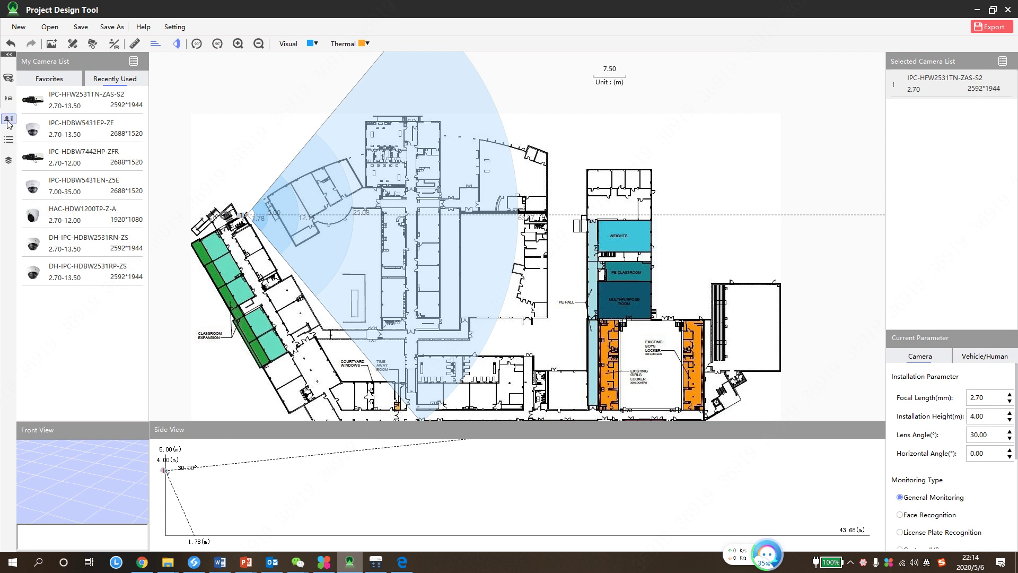
{"action": "left_click", "coordinate": [9, 140]}
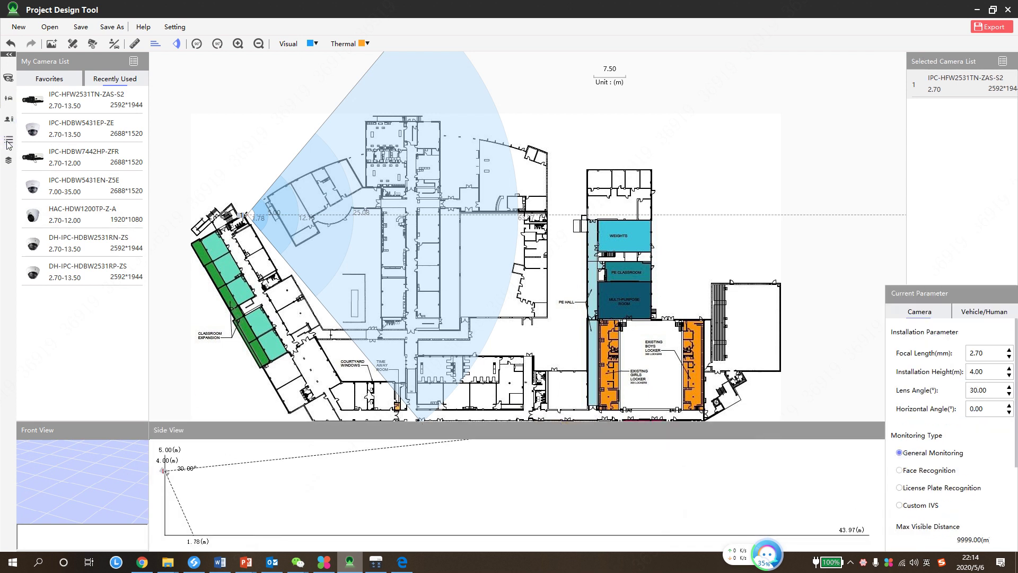
{"action": "left_click", "coordinate": [8, 142]}
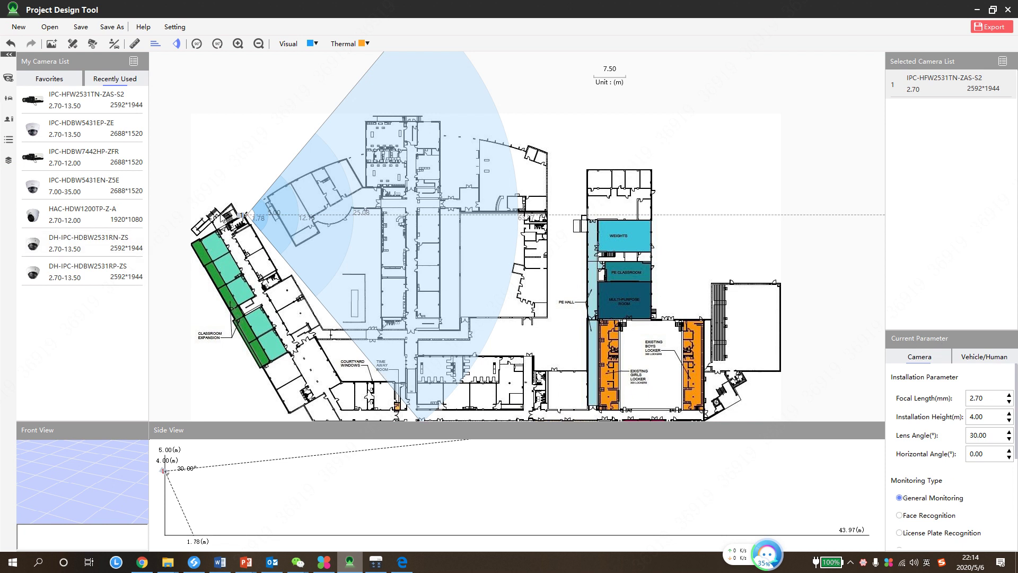
{"action": "left_click_drag", "start_coordinate": [222, 218], "coordinate": [224, 223]}
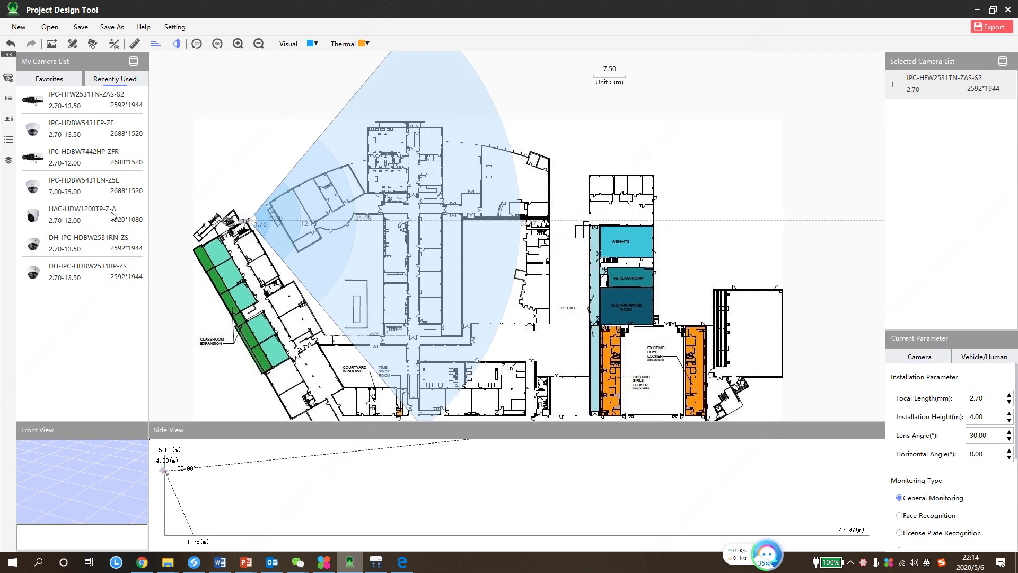
{"action": "left_click", "coordinate": [11, 98]}
Step: Place a human target about 3.50 m and a vehicle target about 4.86 m from the camera inside its coverage
{"action": "left_click", "coordinate": [114, 45]}
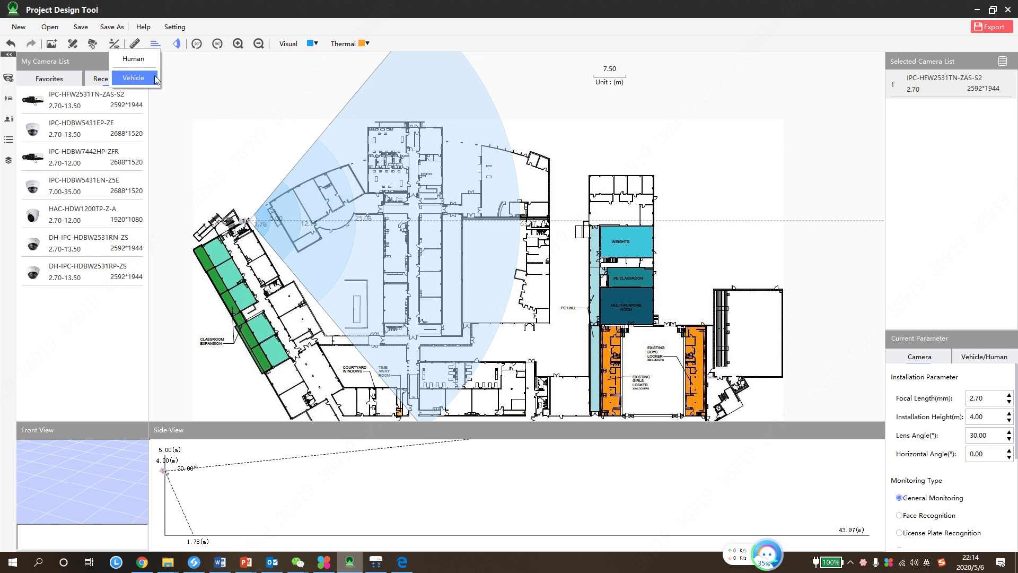
{"action": "left_click", "coordinate": [134, 59]}
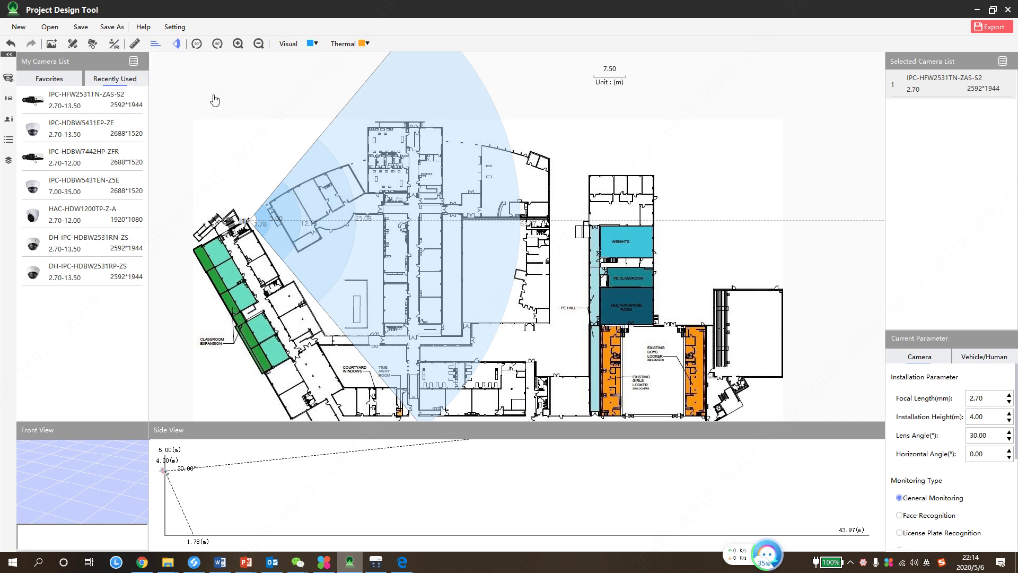
{"action": "left_click", "coordinate": [116, 45]}
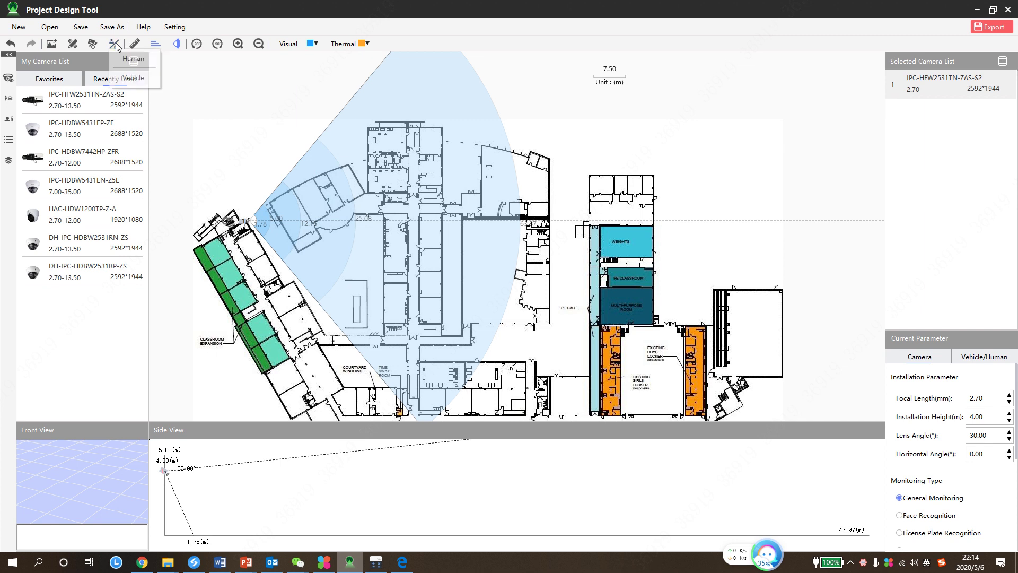
{"action": "left_click", "coordinate": [138, 61]}
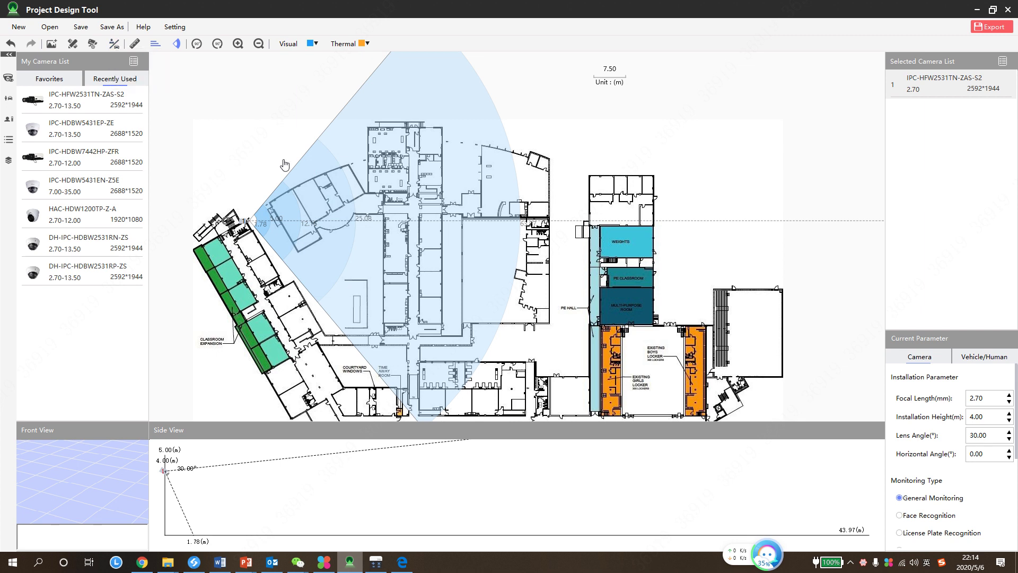
{"action": "left_click", "coordinate": [266, 220]}
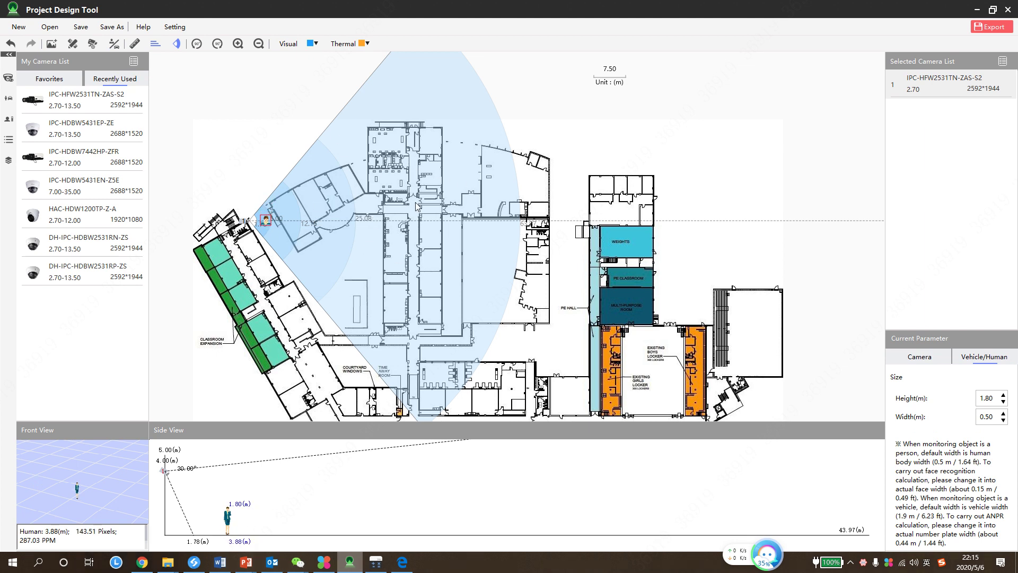
{"action": "mouse_move", "coordinate": [272, 222]}
{"action": "left_mouse_down"}
{"action": "mouse_move", "coordinate": [330, 221]}
{"action": "mouse_move", "coordinate": [439, 244]}
{"action": "mouse_move", "coordinate": [355, 222]}
{"action": "mouse_move", "coordinate": [264, 220]}
{"action": "mouse_move", "coordinate": [476, 220]}
{"action": "mouse_move", "coordinate": [266, 220]}
{"action": "left_mouse_up"}
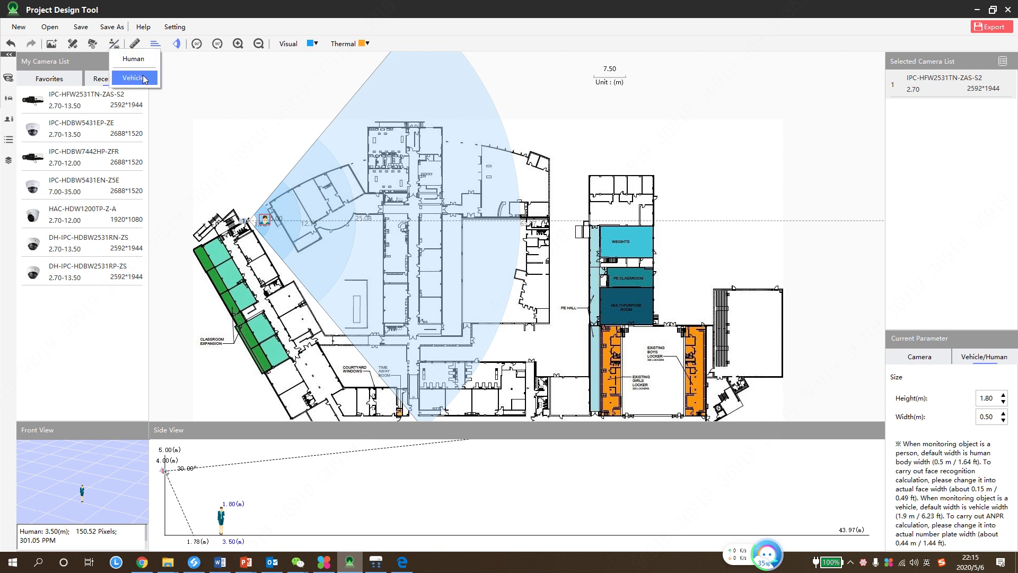
{"action": "mouse_move", "coordinate": [281, 231]}
{"action": "left_mouse_down"}
{"action": "mouse_move", "coordinate": [296, 233]}
{"action": "mouse_move", "coordinate": [272, 234]}
{"action": "mouse_move", "coordinate": [467, 204]}
{"action": "mouse_move", "coordinate": [268, 230]}
{"action": "left_mouse_up"}
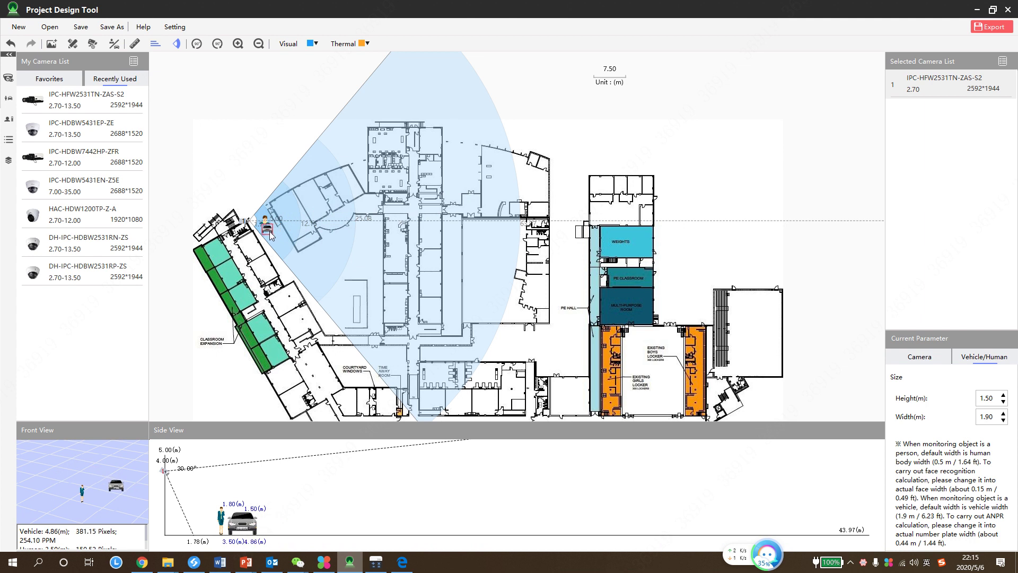
Step: Set the camera's focal length to 12.70 mm and shift the camera slightly closer to the human and vehicle targets
{"action": "left_click", "coordinate": [935, 357]}
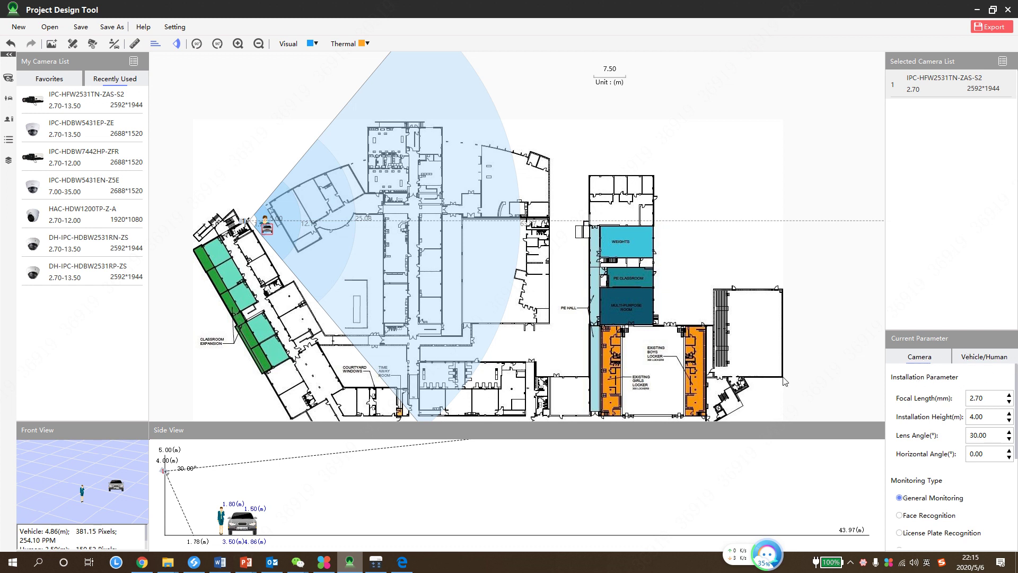
{"action": "left_click", "coordinate": [974, 398]}
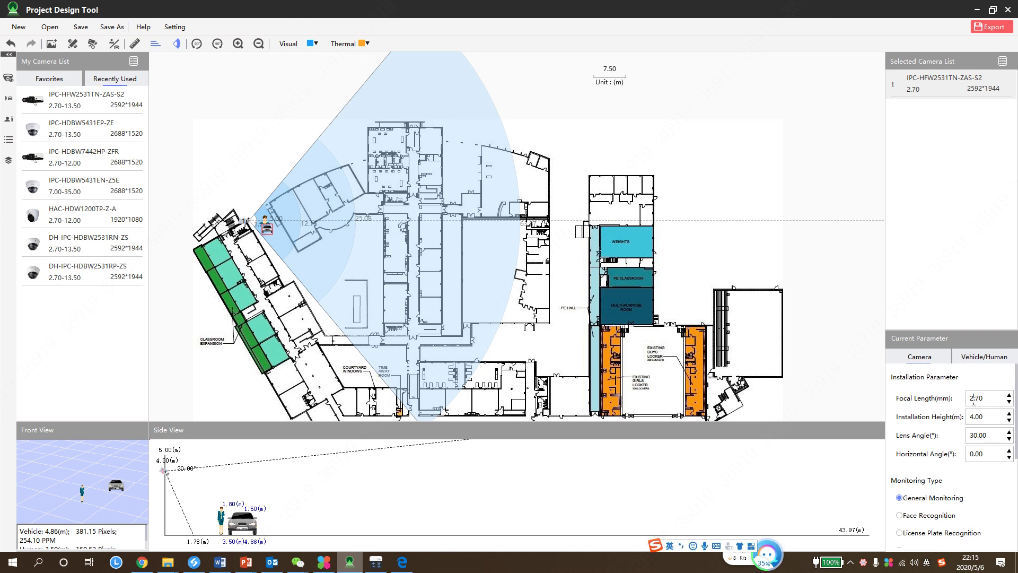
{"action": "type", "text": "1"}
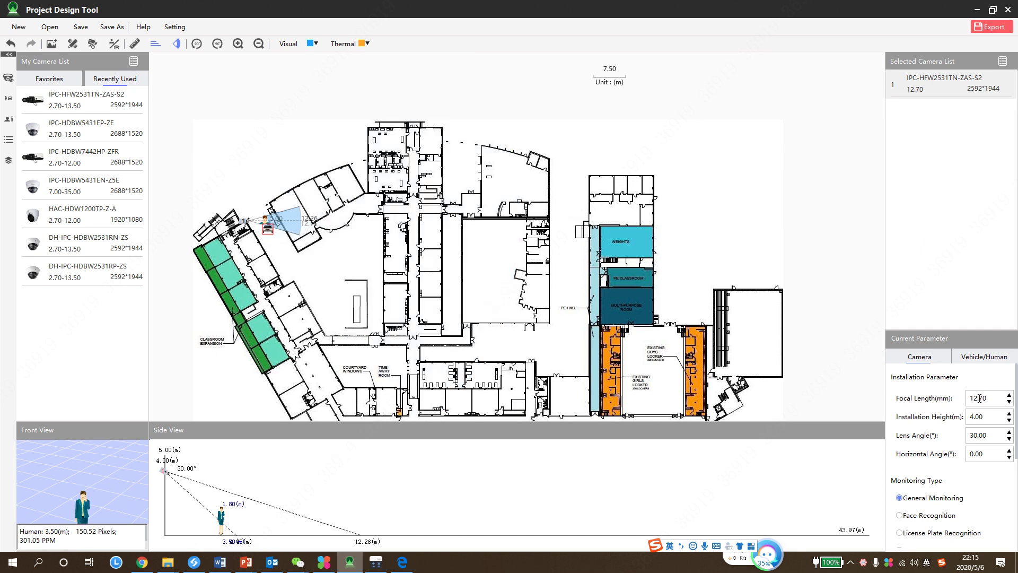
{"action": "scroll", "coordinate": [268, 241], "scroll_direction": "up", "scroll_amount": 5}
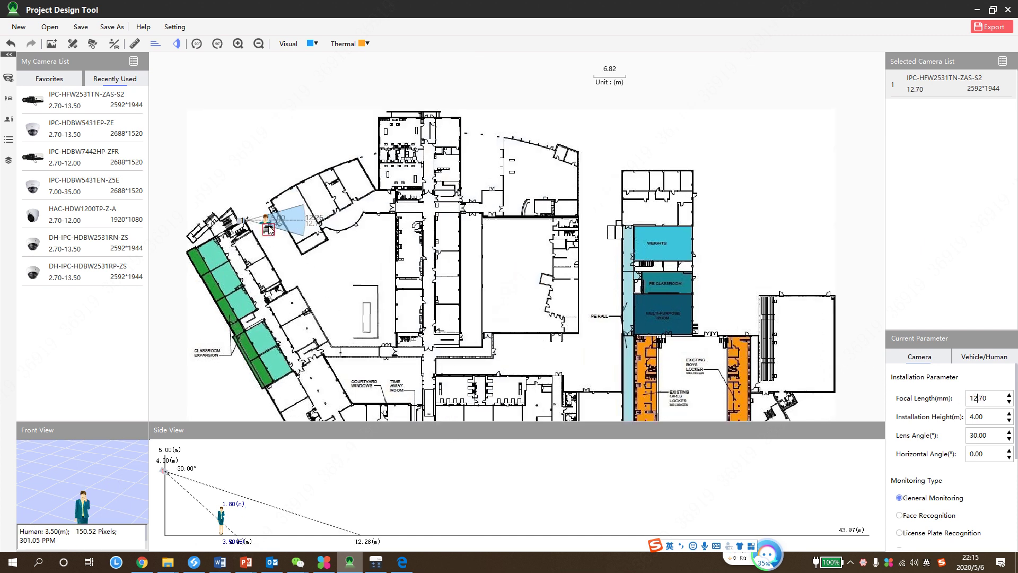
{"action": "mouse_move", "coordinate": [208, 226]}
{"action": "left_mouse_down"}
{"action": "mouse_move", "coordinate": [188, 99]}
{"action": "mouse_move", "coordinate": [205, 107]}
{"action": "mouse_move", "coordinate": [208, 212]}
{"action": "mouse_move", "coordinate": [221, 211]}
{"action": "left_mouse_up"}
{"action": "scroll", "coordinate": [203, 173], "scroll_direction": "up", "scroll_amount": 2}
Step: Set the camera's focal length back to 2.70 mm to compare the coverage on the floor plan
{"action": "left_click", "coordinate": [975, 398]}
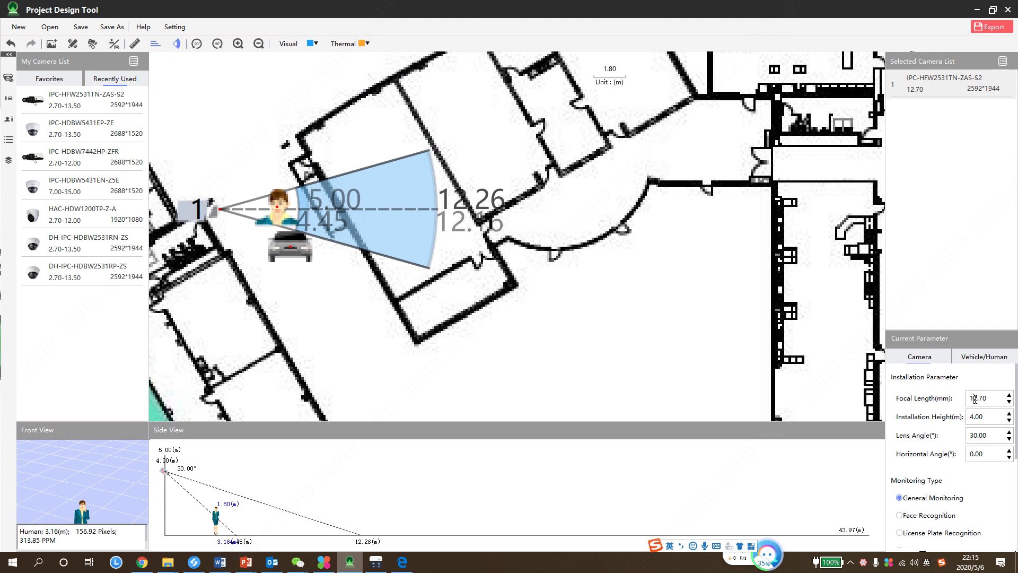
{"action": "key", "text": "BackSpace"}
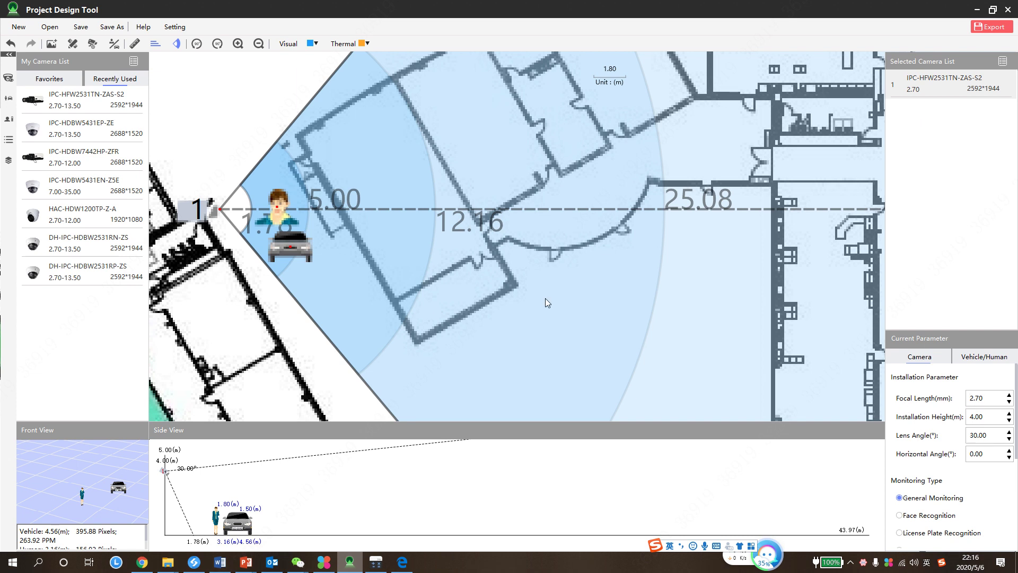
{"action": "scroll", "coordinate": [407, 236], "scroll_direction": "down", "scroll_amount": 2}
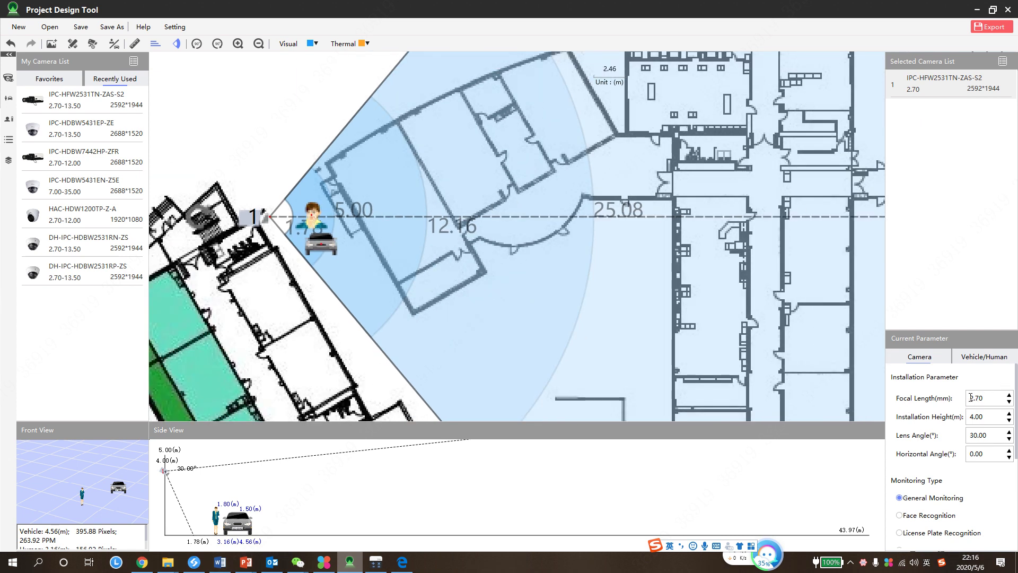
Step: Set the focal length to 12.70 mm again and examine the camera's coverage around the human and vehicle
{"action": "type", "text": "1"}
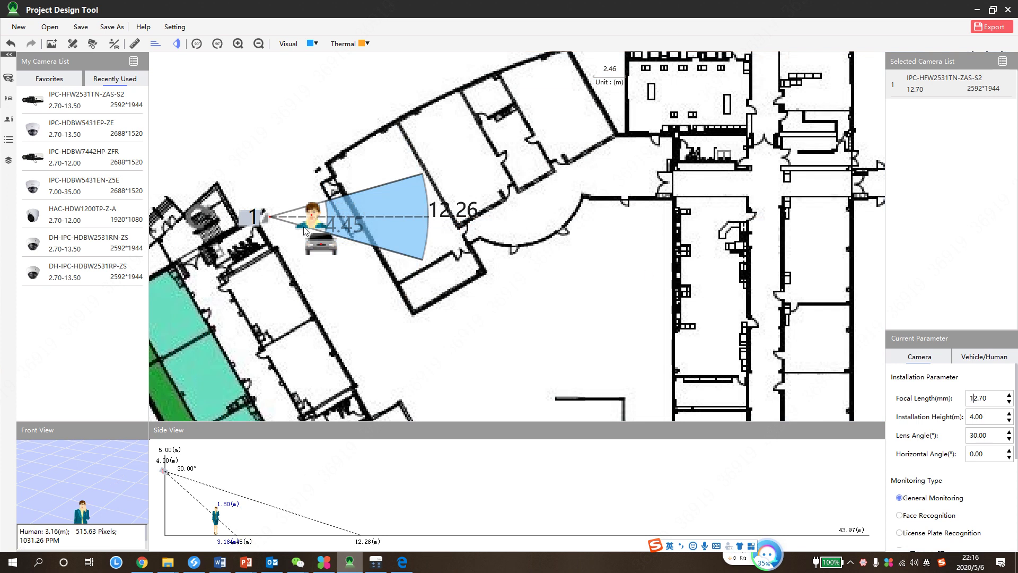
{"action": "scroll", "coordinate": [346, 211], "scroll_direction": "up", "scroll_amount": 3}
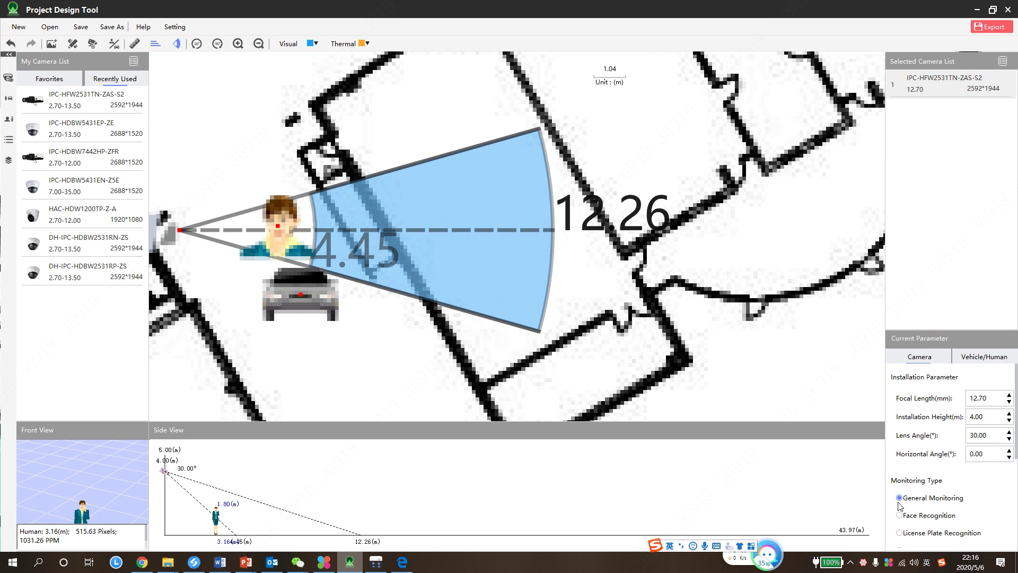
{"action": "scroll", "coordinate": [491, 285], "scroll_direction": "down", "scroll_amount": 1}
{"action": "scroll", "coordinate": [363, 253], "scroll_direction": "down", "scroll_amount": 1}
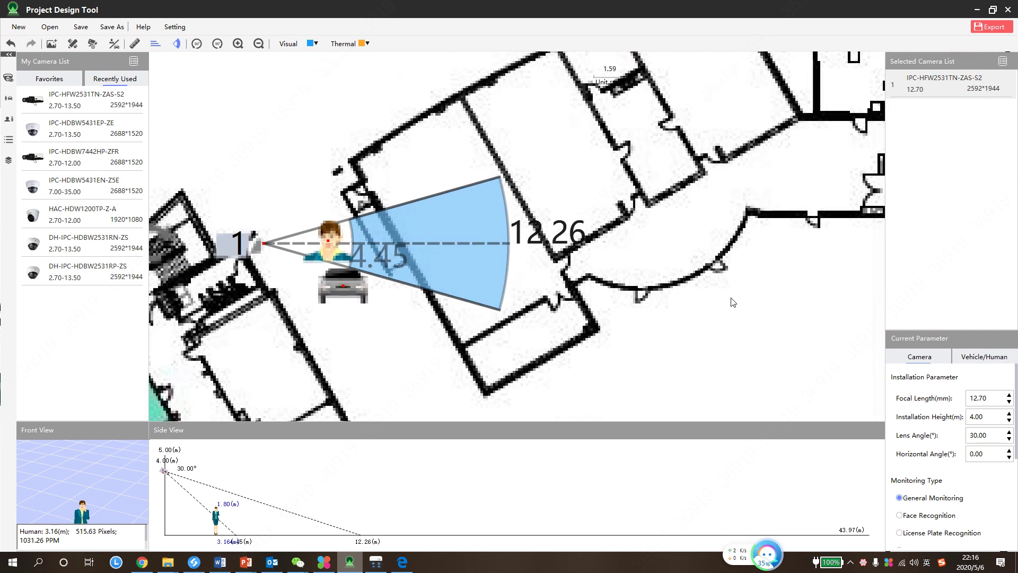
{"action": "scroll", "coordinate": [576, 294], "scroll_direction": "down", "scroll_amount": 5}
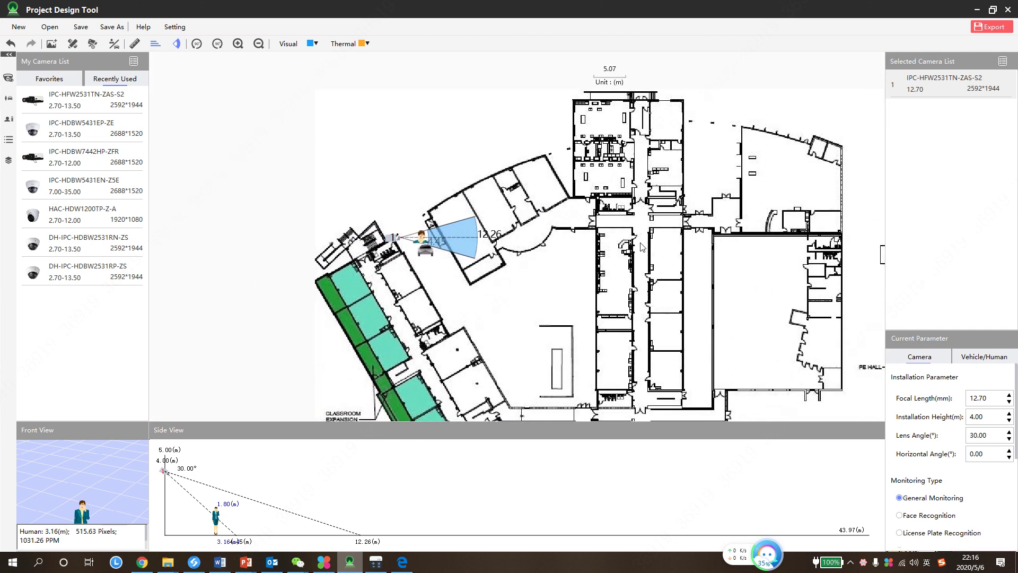
Step: Turn the coverage area's colour fill off and on again, and show the colour legend of the visual monitoring regions
{"action": "left_click", "coordinate": [177, 43]}
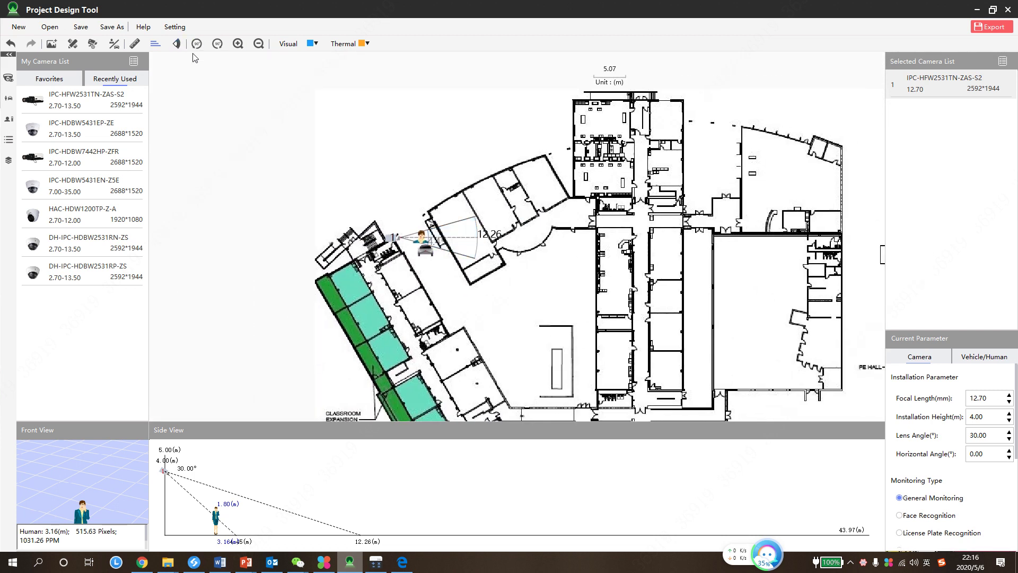
{"action": "left_click", "coordinate": [177, 43]}
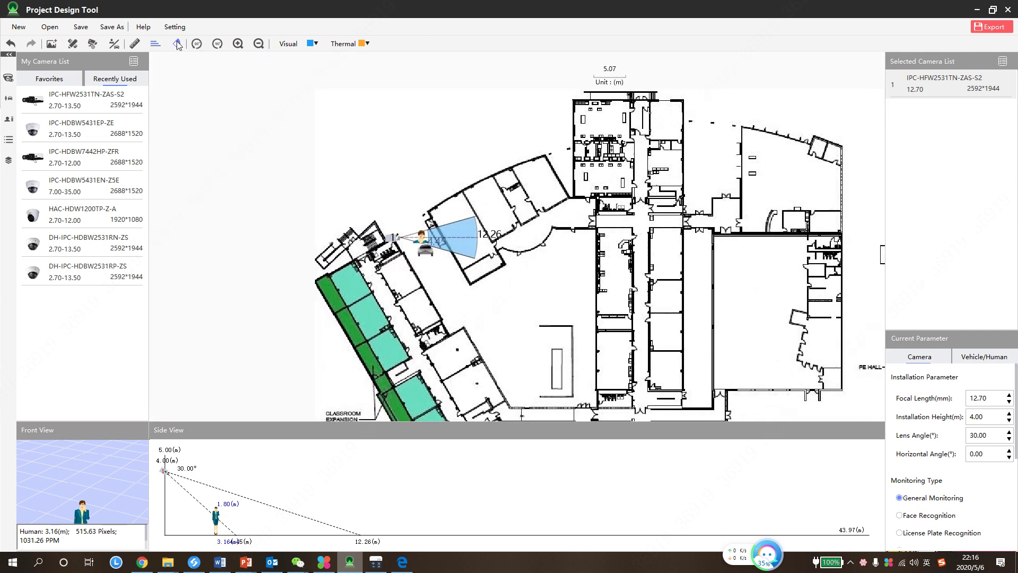
{"action": "left_click", "coordinate": [314, 44]}
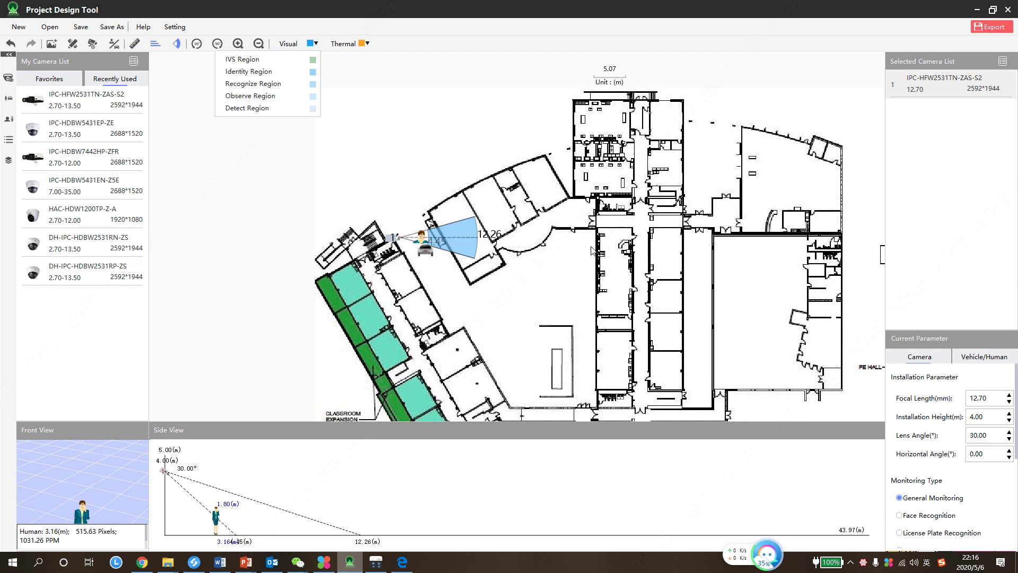
Step: Move the camera to about 3.84 m from the human target and set its focal length to 2.70 mm
{"action": "scroll", "coordinate": [296, 187], "scroll_direction": "down", "scroll_amount": 5}
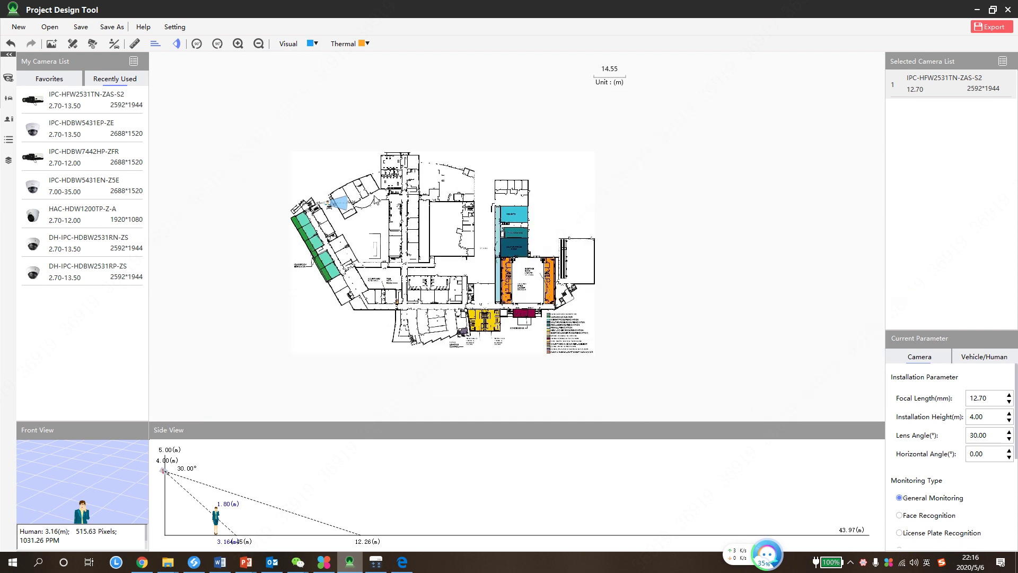
{"action": "scroll", "coordinate": [441, 191], "scroll_direction": "up", "scroll_amount": 4}
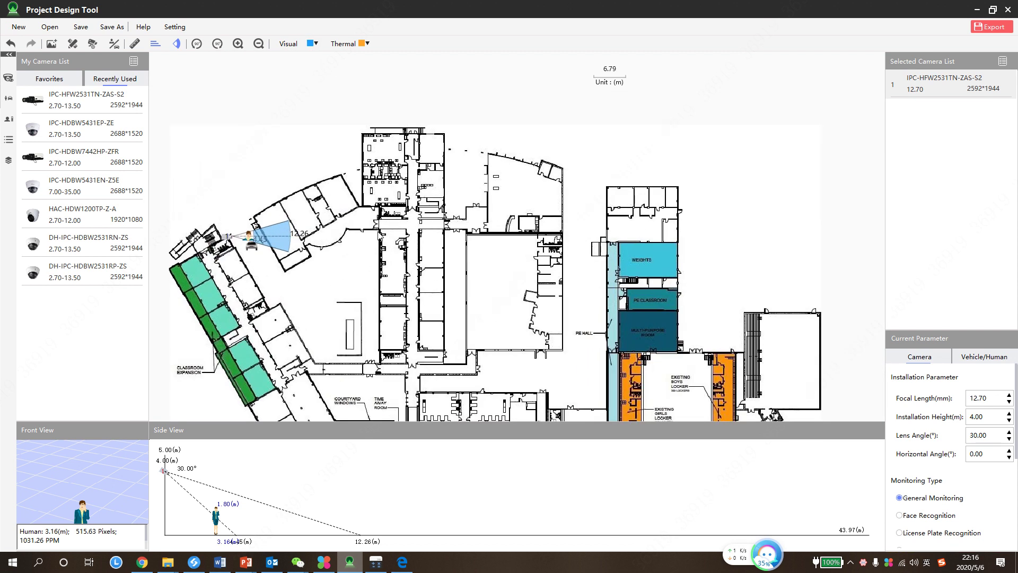
{"action": "scroll", "coordinate": [441, 191], "scroll_direction": "up", "scroll_amount": 4}
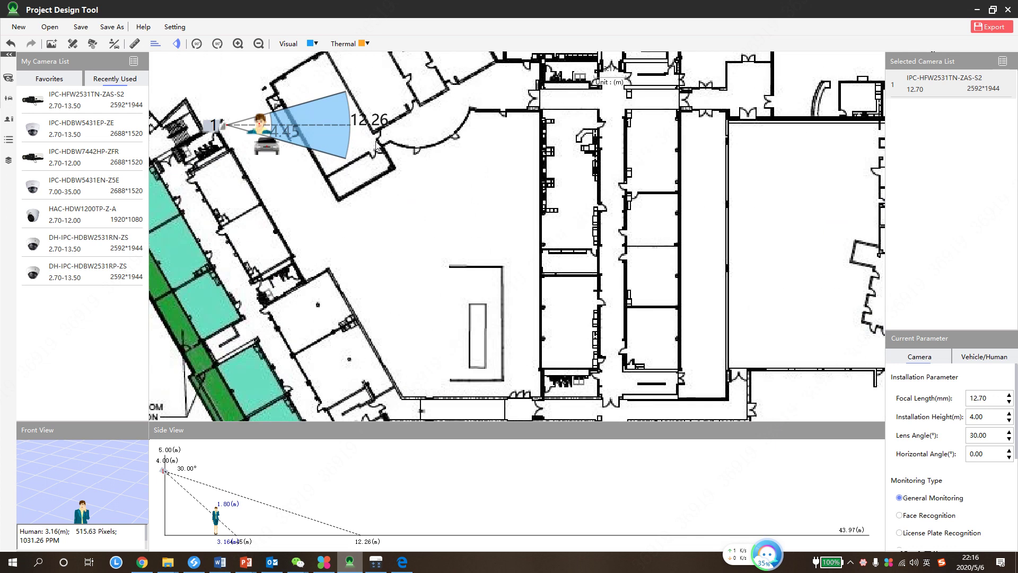
{"action": "left_click_drag", "start_coordinate": [323, 155], "coordinate": [315, 154]}
{"action": "left_click", "coordinate": [976, 398]}
{"action": "key", "text": "BackSpace"}
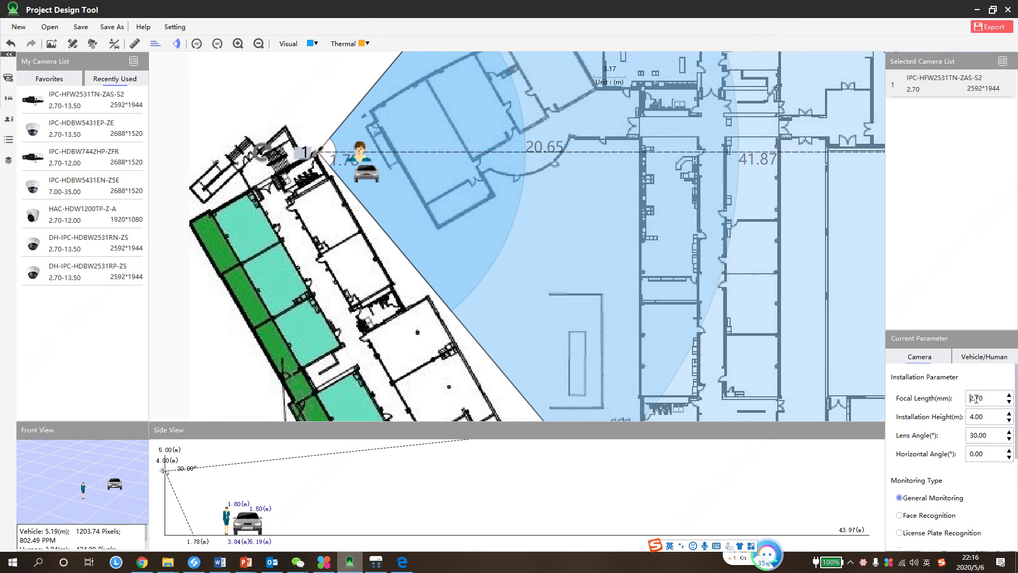
Step: Set the camera's installation height to 3.60 m and check its coverage across the floor plan
{"action": "scroll", "coordinate": [979, 394], "scroll_direction": "down", "scroll_amount": 5}
{"action": "scroll", "coordinate": [758, 292], "scroll_direction": "down", "scroll_amount": 3}
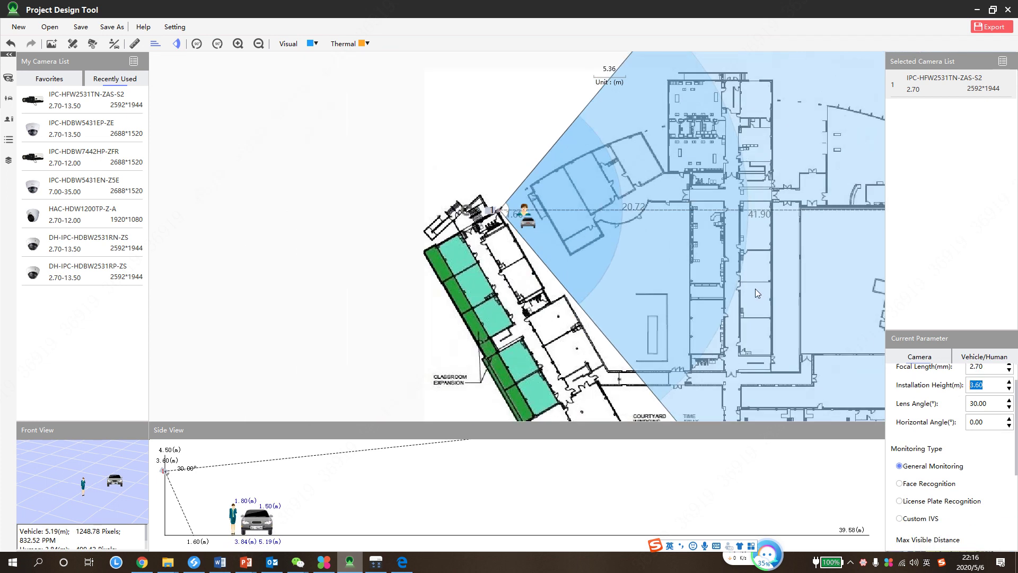
{"action": "scroll", "coordinate": [619, 282], "scroll_direction": "down", "scroll_amount": 3}
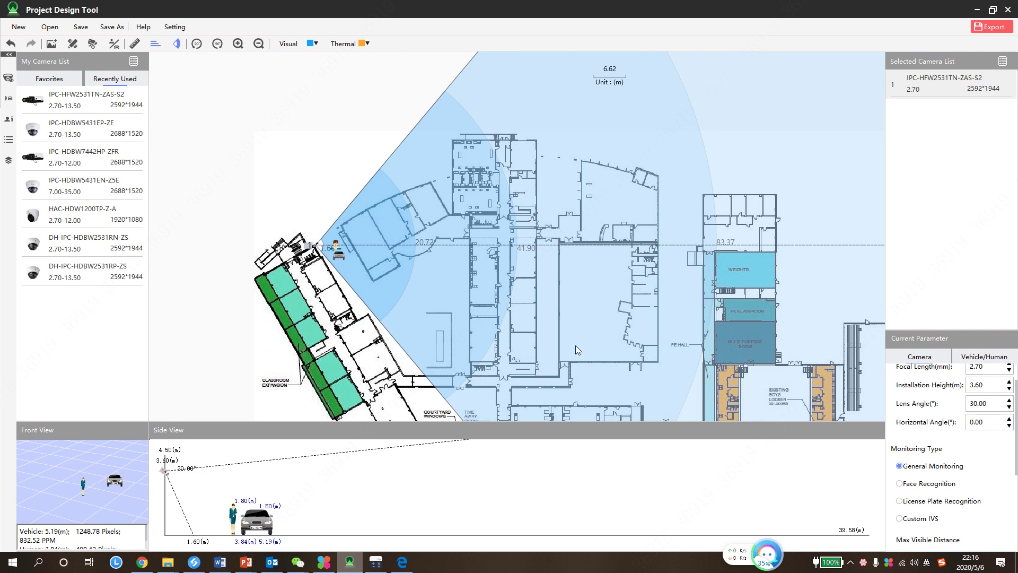
Step: Check the vehicle's size parameters and set the camera's installation height to 3.00 m
{"action": "left_click", "coordinate": [982, 363]}
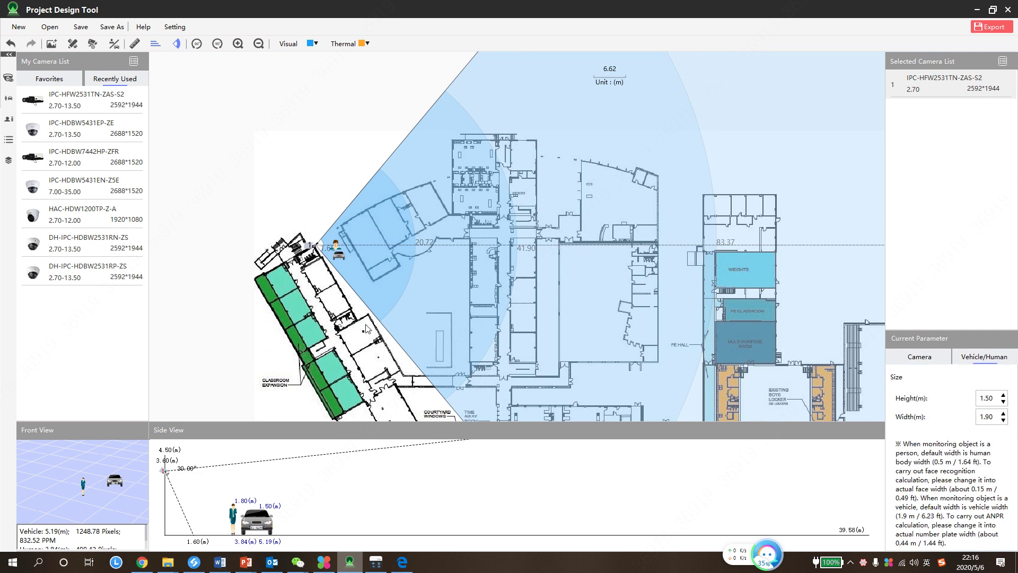
{"action": "left_click", "coordinate": [919, 359]}
{"action": "left_click", "coordinate": [979, 383]}
{"action": "scroll", "coordinate": [977, 386], "scroll_direction": "down", "scroll_amount": 8}
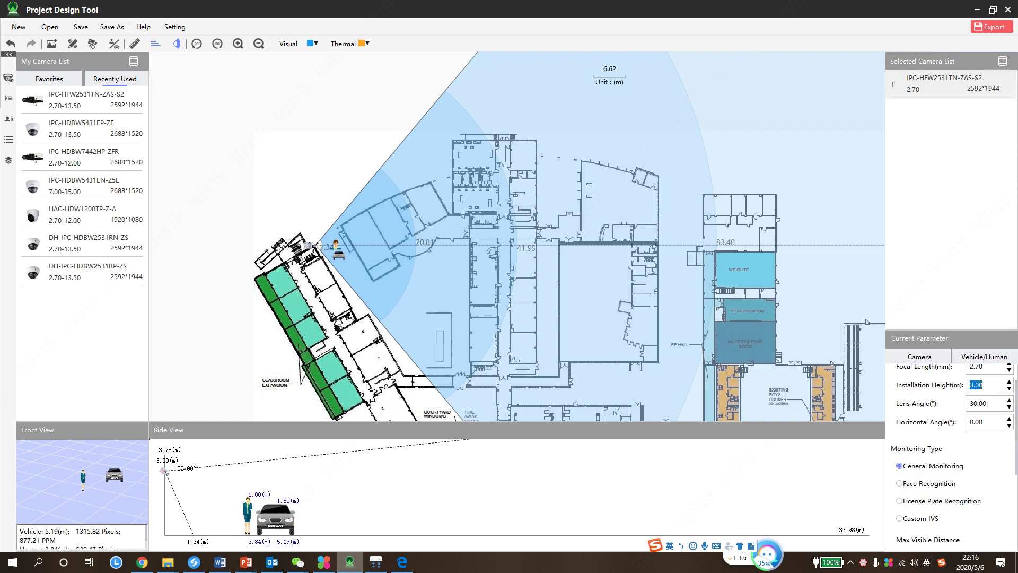
{"action": "left_click", "coordinate": [969, 466]}
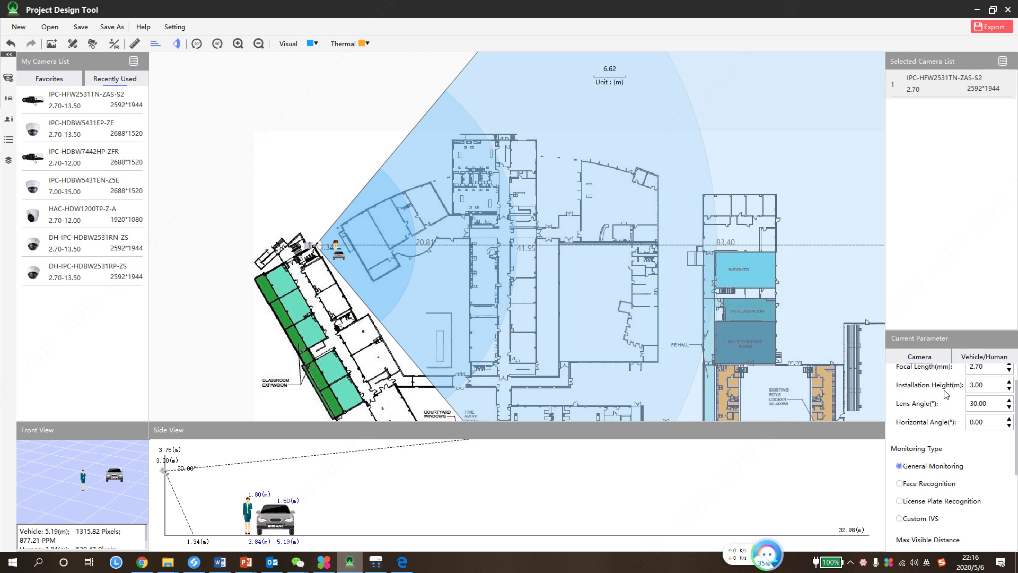
Step: Set the camera's focal length to 5.70 mm and check its coverage across the floor plan
{"action": "left_click", "coordinate": [974, 368]}
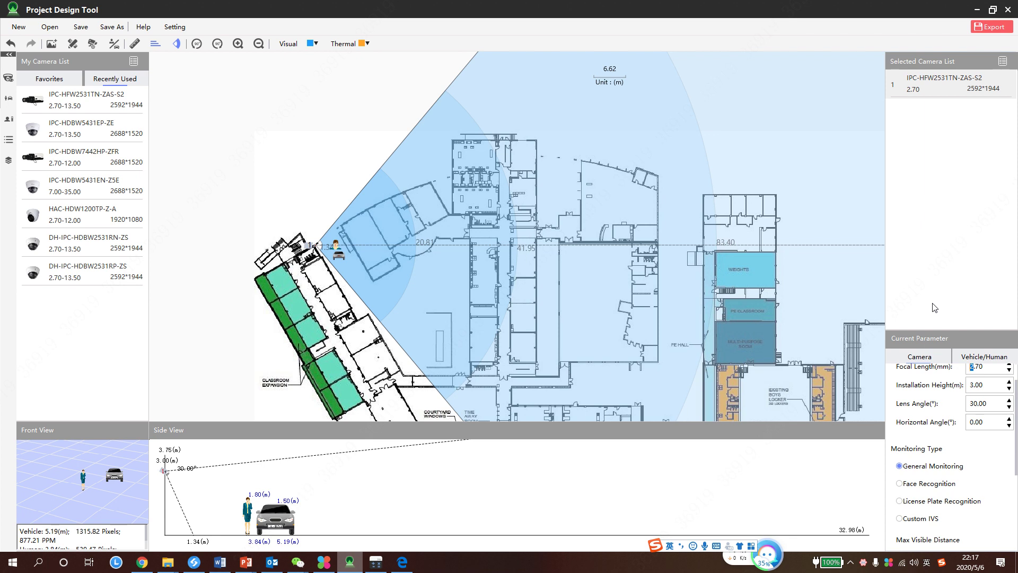
{"action": "type", "text": "5"}
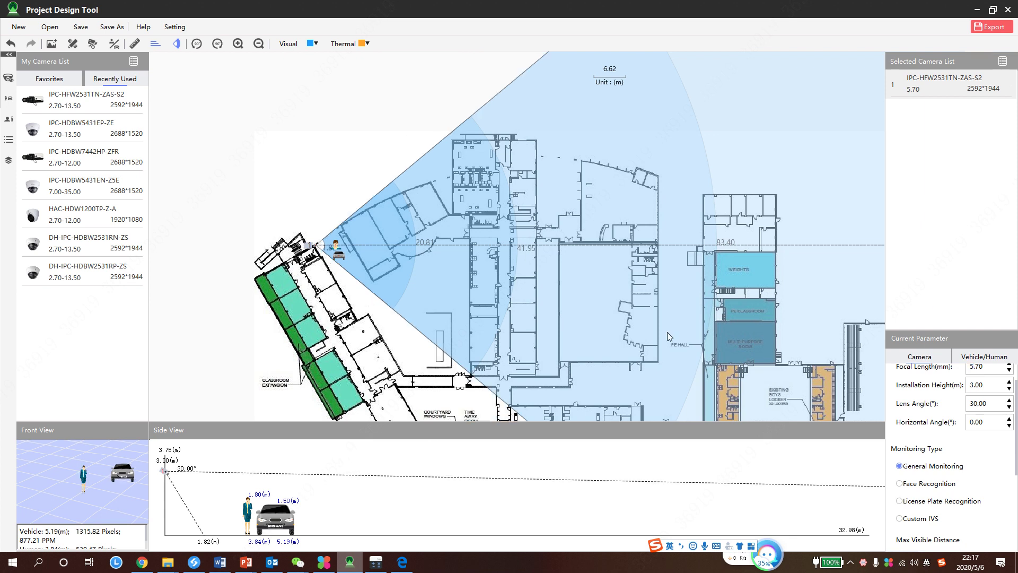
{"action": "scroll", "coordinate": [745, 241], "scroll_direction": "down", "scroll_amount": 2}
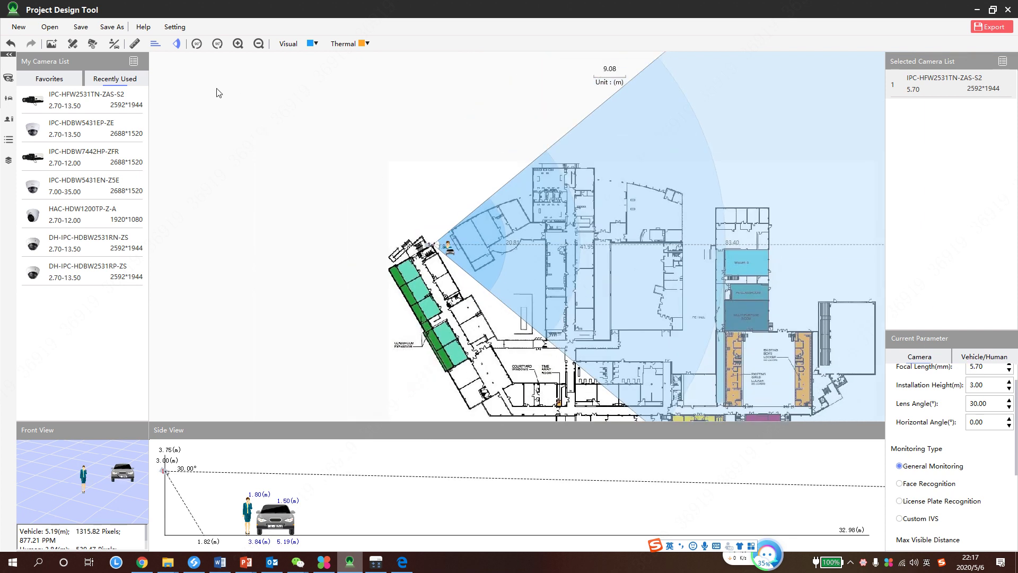
Step: Turn the coverage boundary and distance lines off and on again, and do the same with the coverage colour fill
{"action": "left_click", "coordinate": [158, 47]}
{"action": "left_click", "coordinate": [158, 47]}
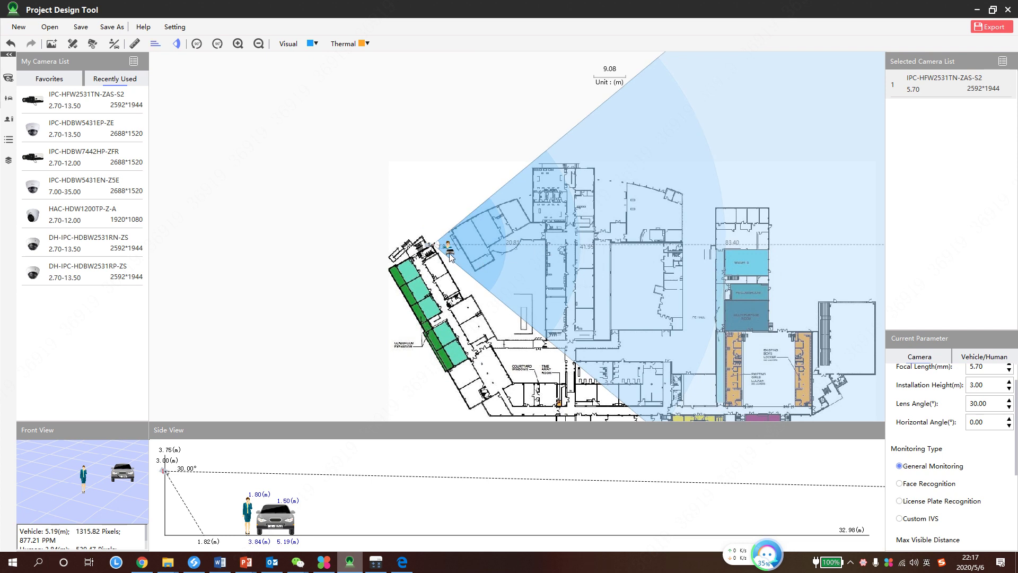
{"action": "left_click", "coordinate": [179, 48]}
{"action": "left_click", "coordinate": [179, 48]}
{"action": "left_click", "coordinate": [179, 48]}
{"action": "left_click", "coordinate": [179, 49]}
Step: Set the monitoring type to Face Recognition and rotate the camera to a horizontal angle of about 356.28°
{"action": "left_click", "coordinate": [899, 483]}
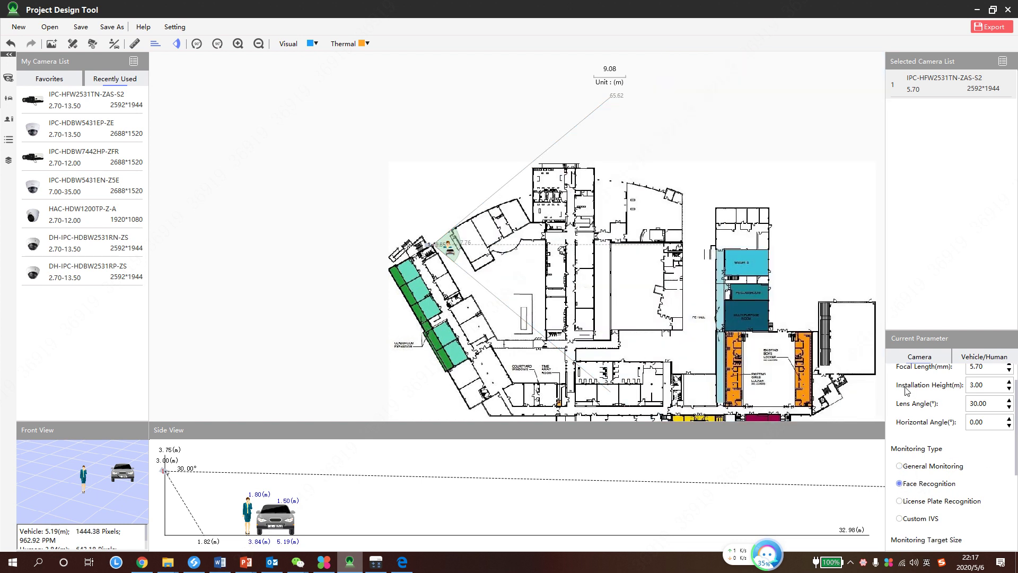
{"action": "scroll", "coordinate": [952, 476], "scroll_direction": "down", "scroll_amount": 1}
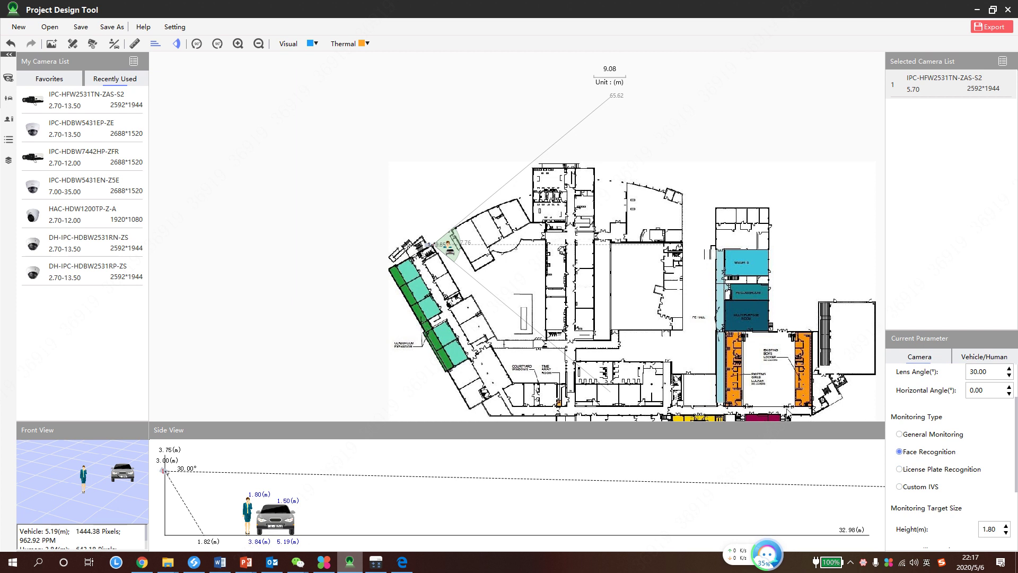
{"action": "left_click_drag", "start_coordinate": [429, 208], "coordinate": [395, 218]}
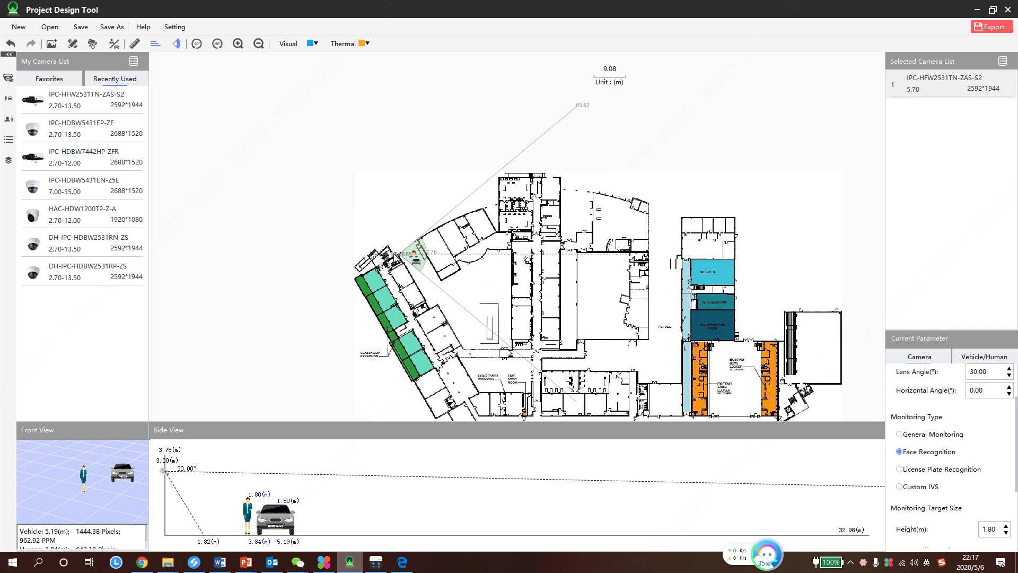
{"action": "scroll", "coordinate": [407, 270], "scroll_direction": "up", "scroll_amount": 4}
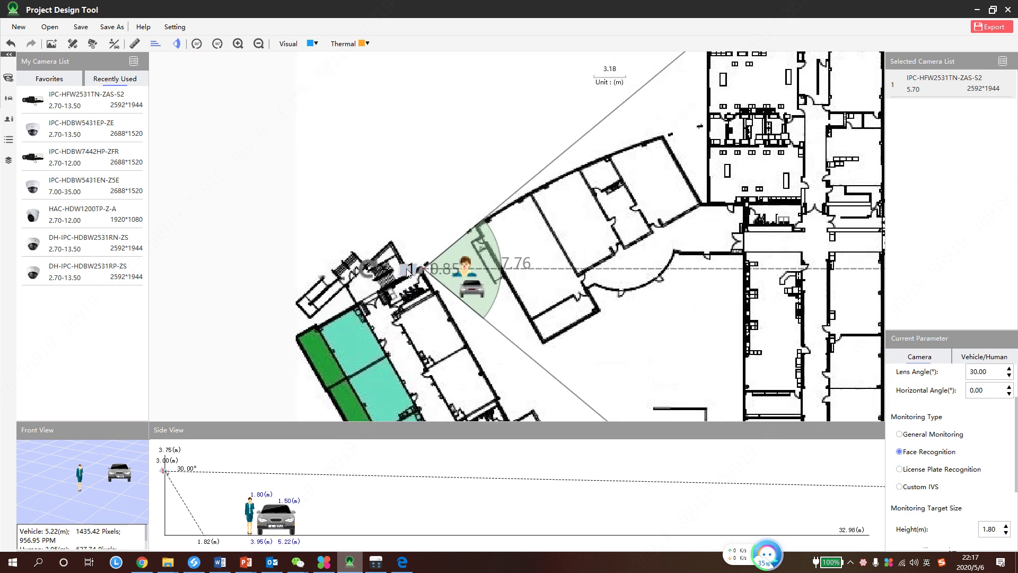
{"action": "left_click_drag", "start_coordinate": [374, 272], "coordinate": [380, 284]}
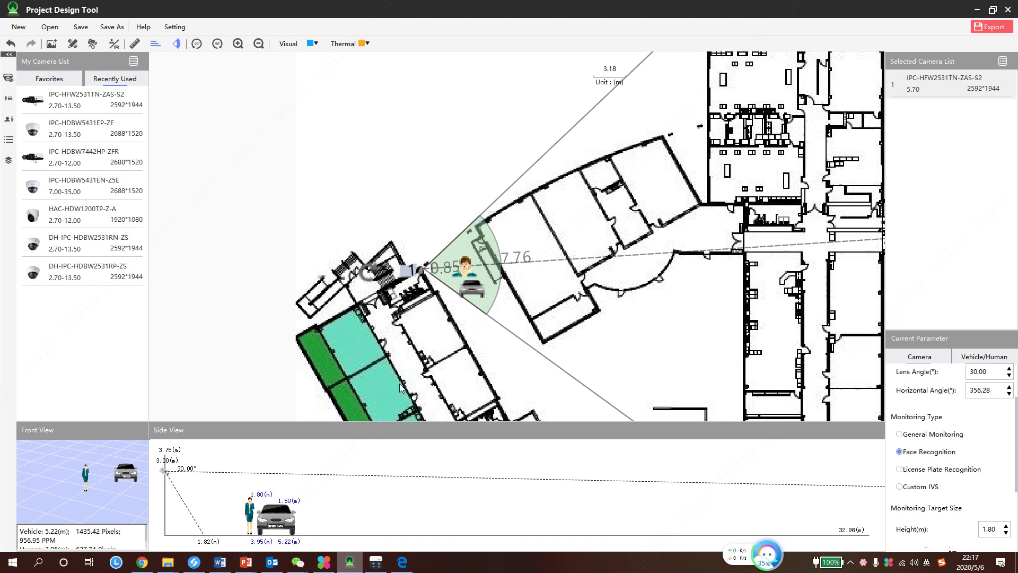
Step: Move the human target just outside the face recognition area, about 8.30 m from the camera, and show the camera parameters again
{"action": "left_click_drag", "start_coordinate": [470, 268], "coordinate": [510, 303]}
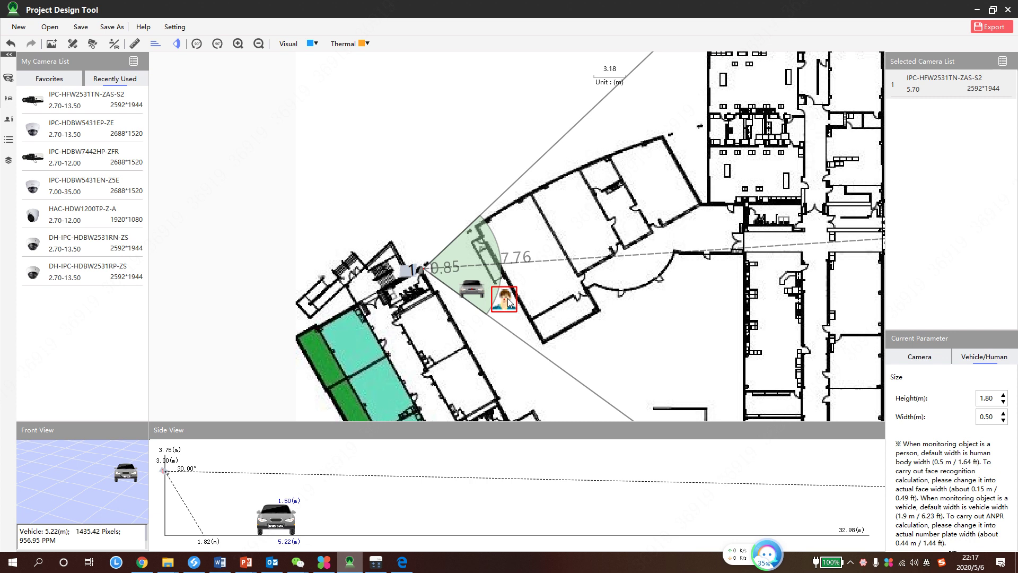
{"action": "left_click", "coordinate": [926, 366]}
{"action": "left_click", "coordinate": [969, 364]}
{"action": "left_click_drag", "start_coordinate": [511, 315], "coordinate": [509, 314]}
{"action": "left_click", "coordinate": [927, 356]}
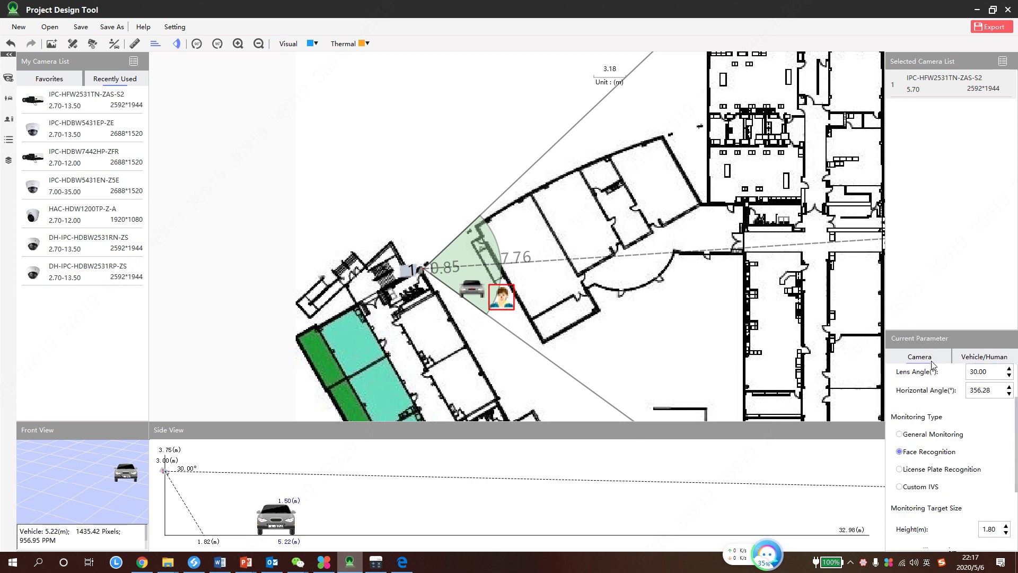
Step: Set the monitoring type to License Plate Recognition and rotate the camera to a horizontal angle of about 285.17°
{"action": "left_click", "coordinate": [900, 469]}
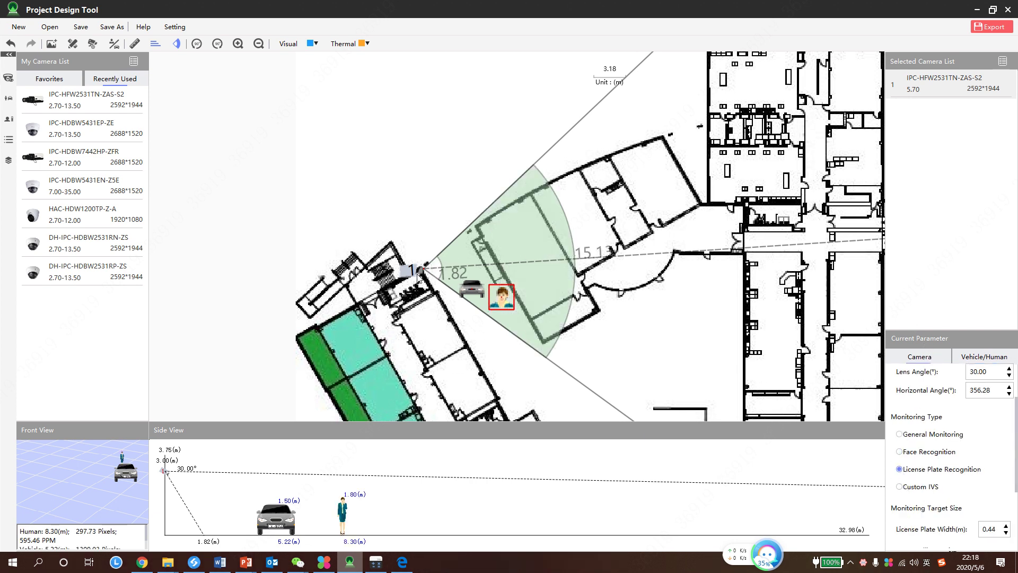
{"action": "left_click_drag", "start_coordinate": [419, 273], "coordinate": [416, 229]}
{"action": "mouse_move", "coordinate": [408, 267]}
{"action": "left_mouse_down"}
{"action": "mouse_move", "coordinate": [423, 285]}
{"action": "mouse_move", "coordinate": [428, 269]}
{"action": "left_mouse_up"}
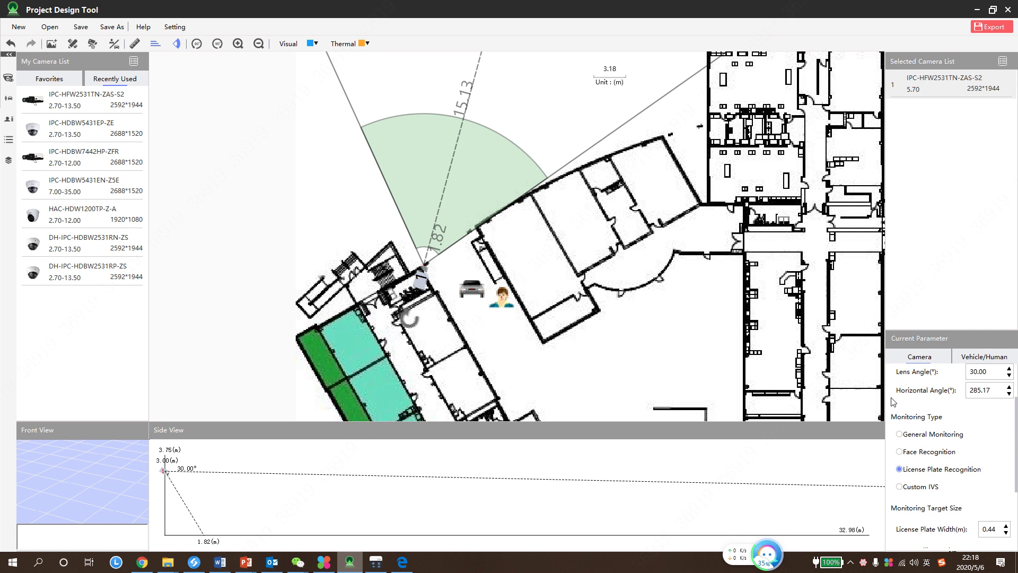
Step: Compare Face Recognition with License Plate Recognition coverage, keep the latter, and move the vehicle beyond its area, about 17.23 m from the camera
{"action": "left_click", "coordinate": [900, 451]}
{"action": "left_click", "coordinate": [900, 469]}
{"action": "left_click_drag", "start_coordinate": [471, 292], "coordinate": [516, 126]}
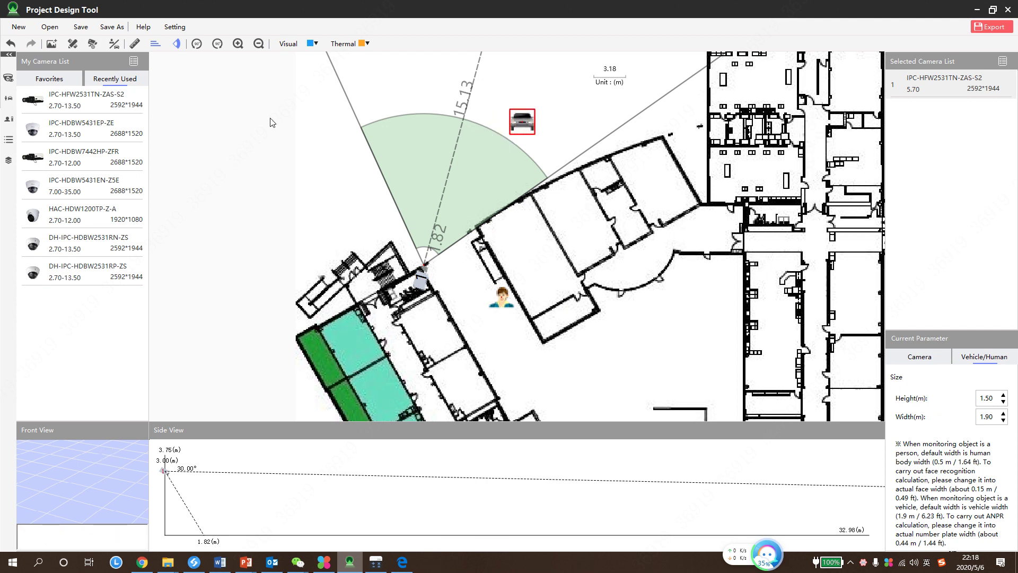
{"action": "left_click", "coordinate": [427, 229]}
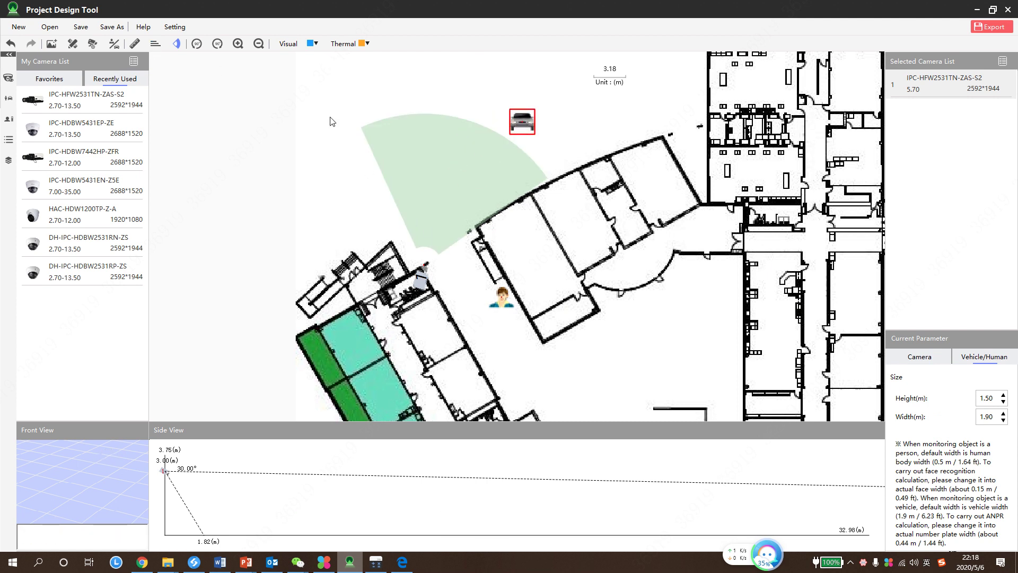
Step: Measure the distance from the camera to the outer edge of the license plate recognition area along its centre line
{"action": "left_click", "coordinate": [135, 44]}
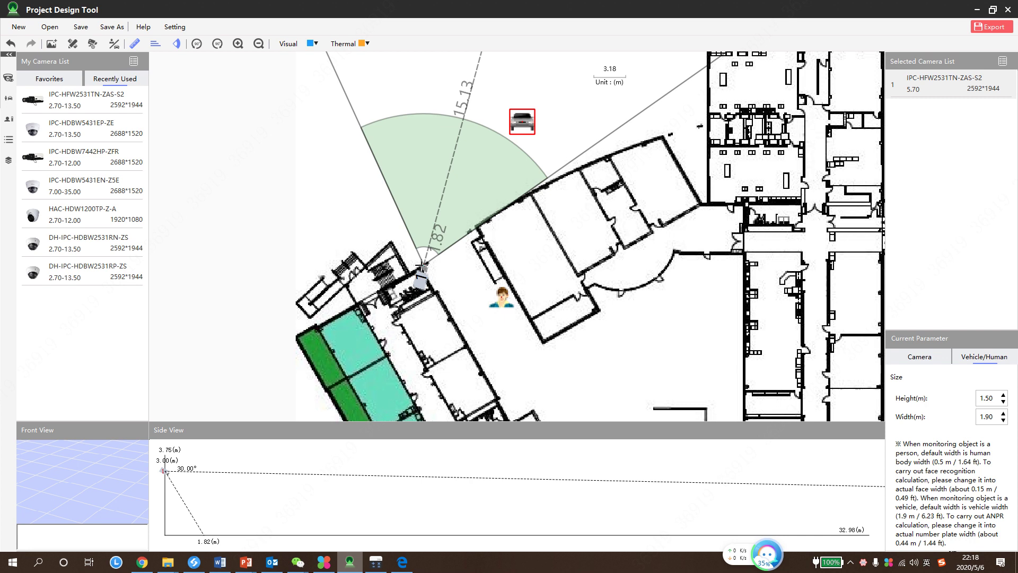
{"action": "left_click", "coordinate": [422, 264]}
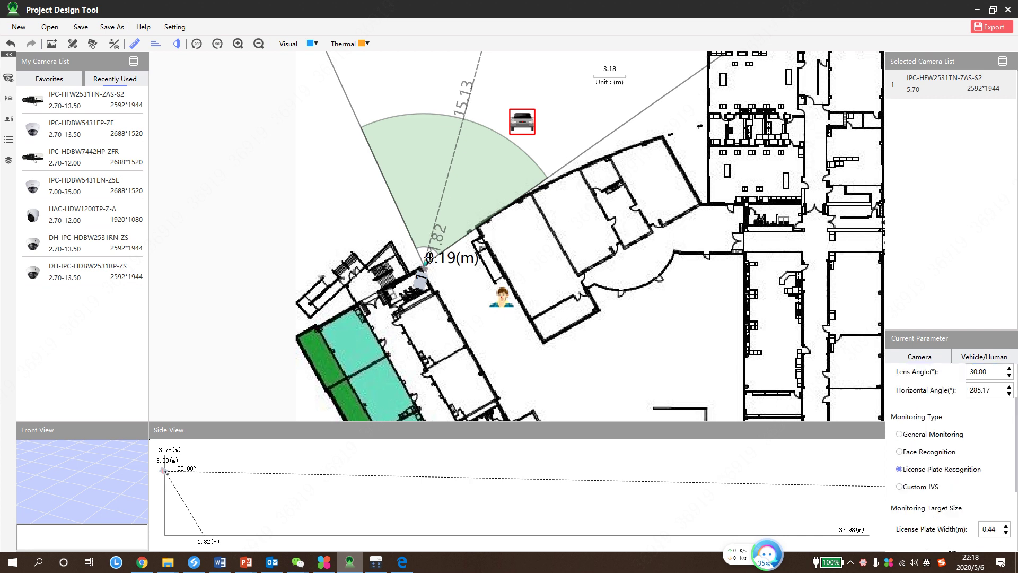
{"action": "left_click_drag", "start_coordinate": [426, 259], "coordinate": [463, 121]}
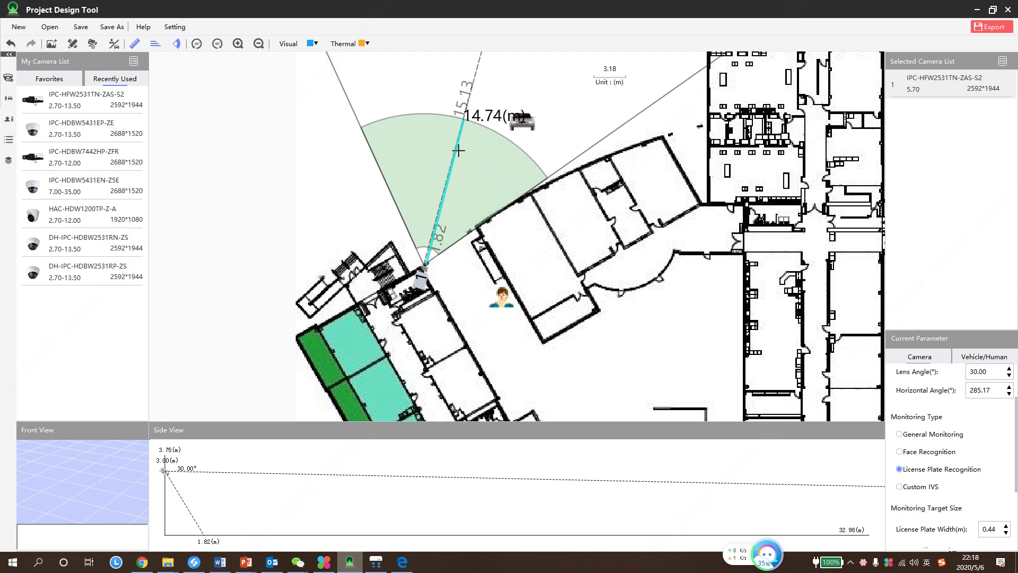
{"action": "right_click", "coordinate": [483, 151]}
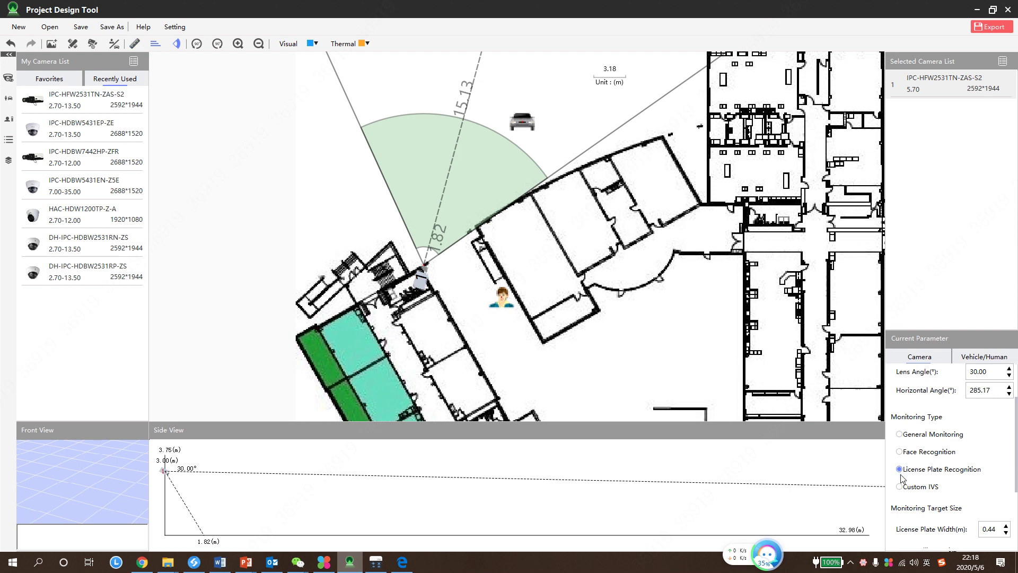
Step: Try the Custom IVS monitoring type, examine its full coverage area, and set the camera back to General Monitoring
{"action": "left_click", "coordinate": [900, 486]}
{"action": "scroll", "coordinate": [603, 241], "scroll_direction": "down", "scroll_amount": 3}
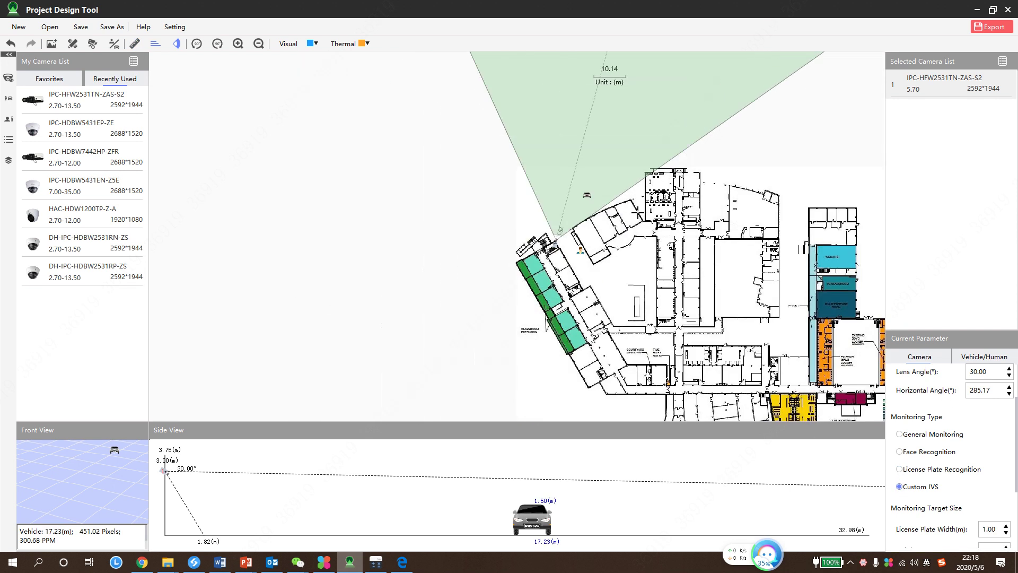
{"action": "scroll", "coordinate": [639, 211], "scroll_direction": "down", "scroll_amount": 3}
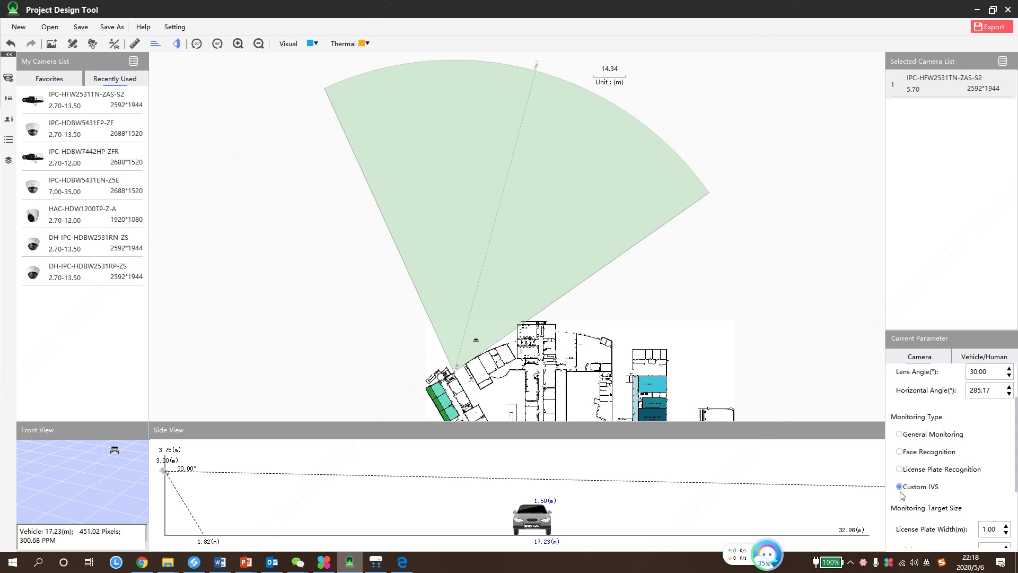
{"action": "left_click", "coordinate": [900, 433]}
{"action": "scroll", "coordinate": [950, 424], "scroll_direction": "down", "scroll_amount": 1}
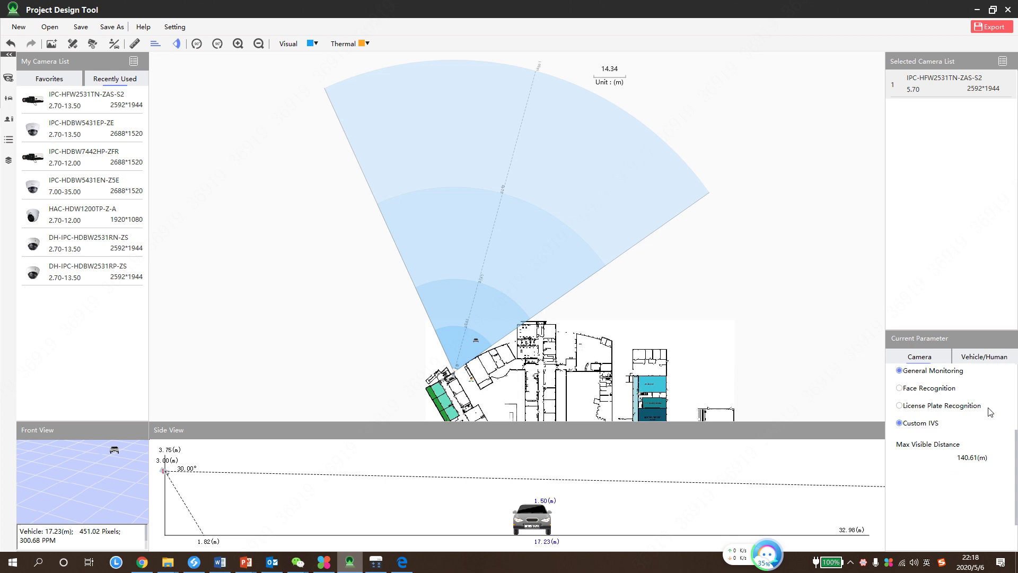
Step: Show the size parameters of the vehicle and human targets and examine the camera's coverage around them
{"action": "left_click", "coordinate": [994, 361]}
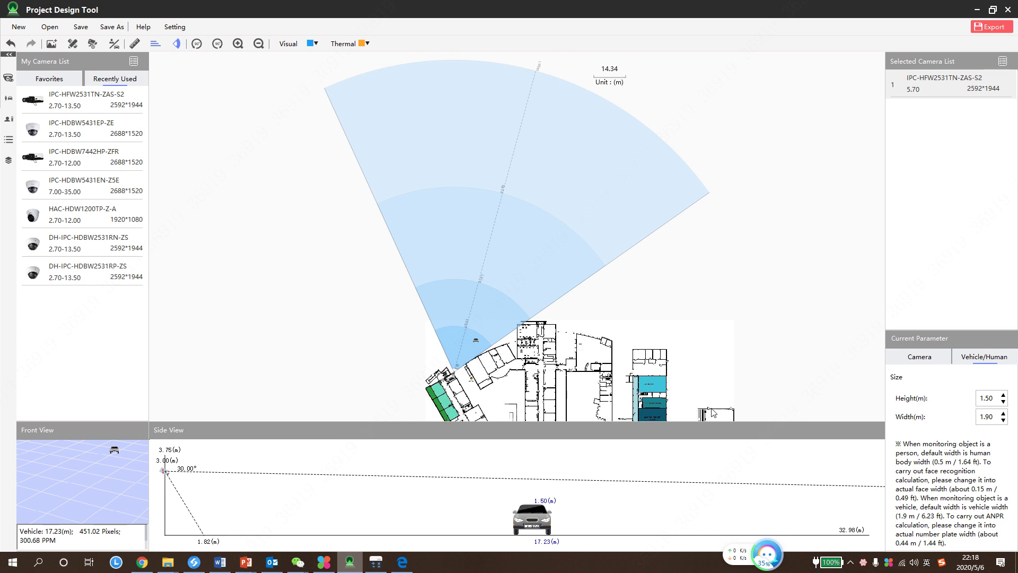
{"action": "scroll", "coordinate": [714, 259], "scroll_direction": "down", "scroll_amount": 2}
{"action": "scroll", "coordinate": [533, 334], "scroll_direction": "down", "scroll_amount": 1}
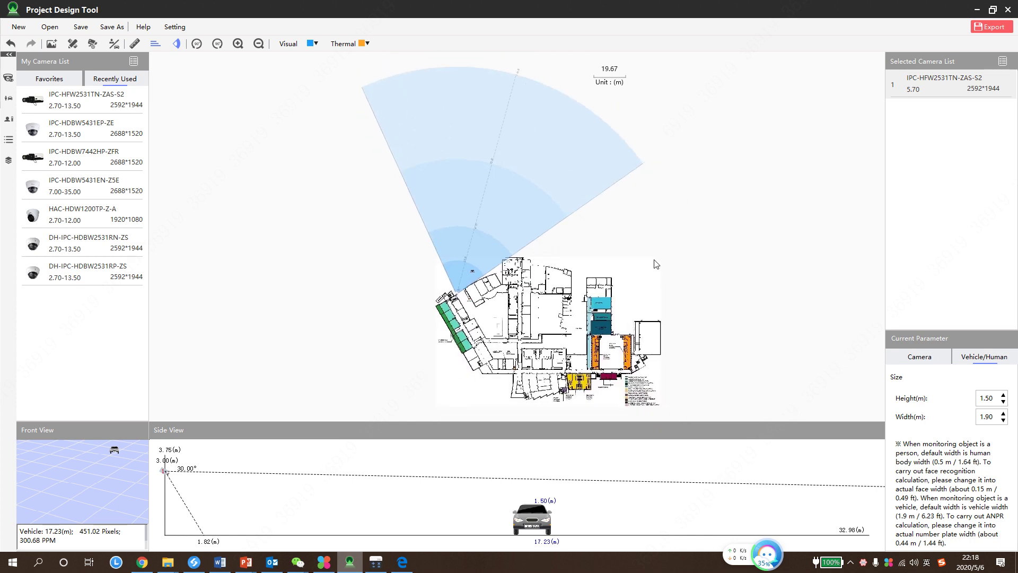
{"action": "left_click_drag", "start_coordinate": [533, 334], "coordinate": [519, 279]}
{"action": "scroll", "coordinate": [509, 273], "scroll_direction": "up", "scroll_amount": 5}
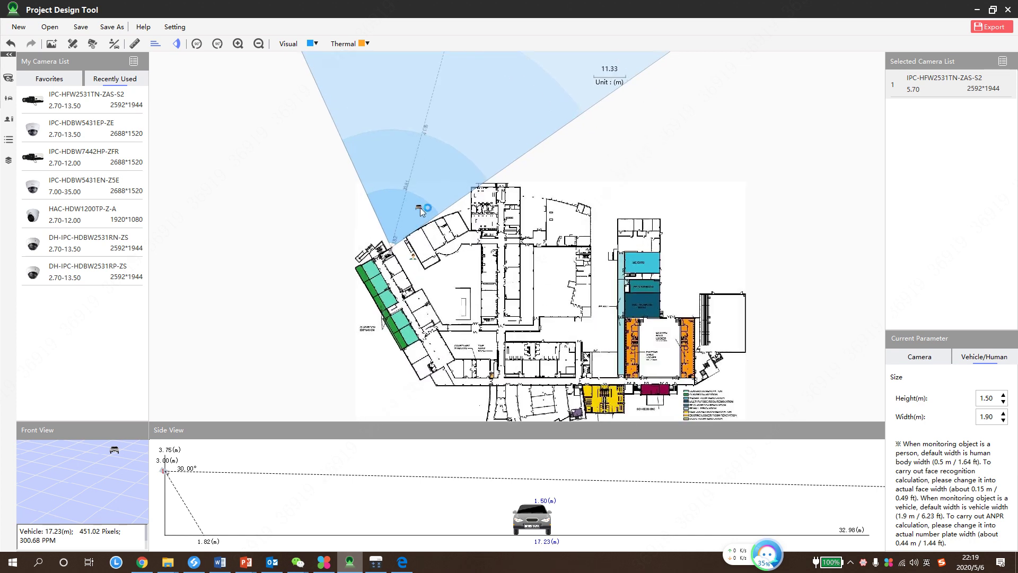
{"action": "left_click", "coordinate": [419, 194]}
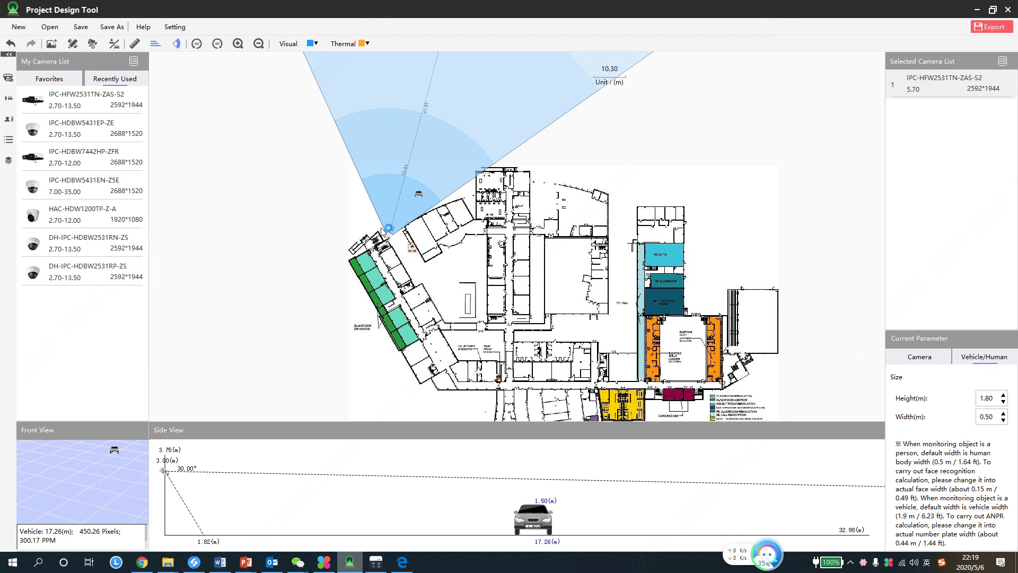
Step: Nudge the camera to about 17.37 m from the vehicle target and show its installation parameters
{"action": "left_click", "coordinate": [391, 242]}
{"action": "left_click_drag", "start_coordinate": [391, 241], "coordinate": [384, 234]}
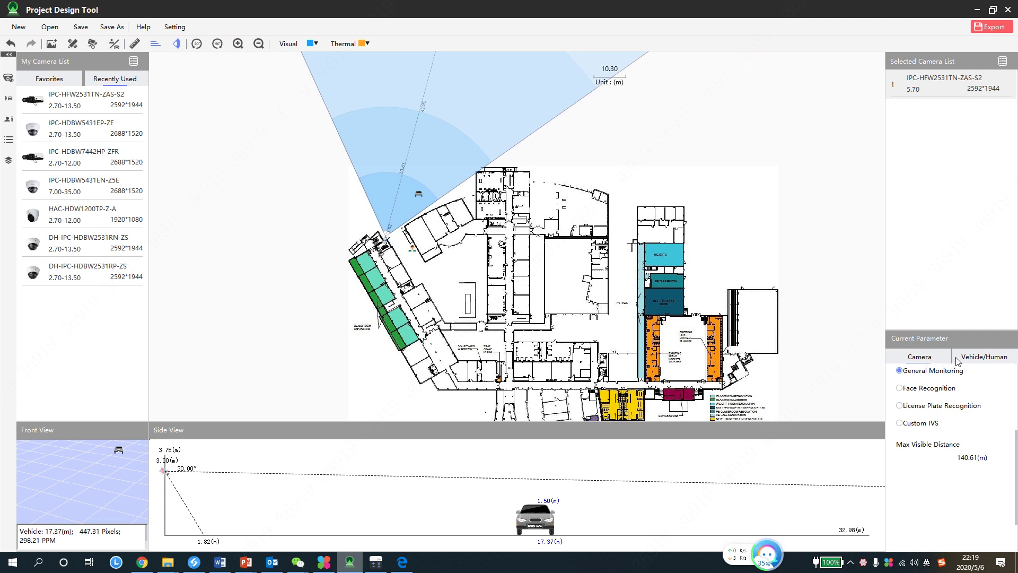
{"action": "left_click", "coordinate": [965, 406]}
{"action": "scroll", "coordinate": [967, 410], "scroll_direction": "up", "scroll_amount": 3}
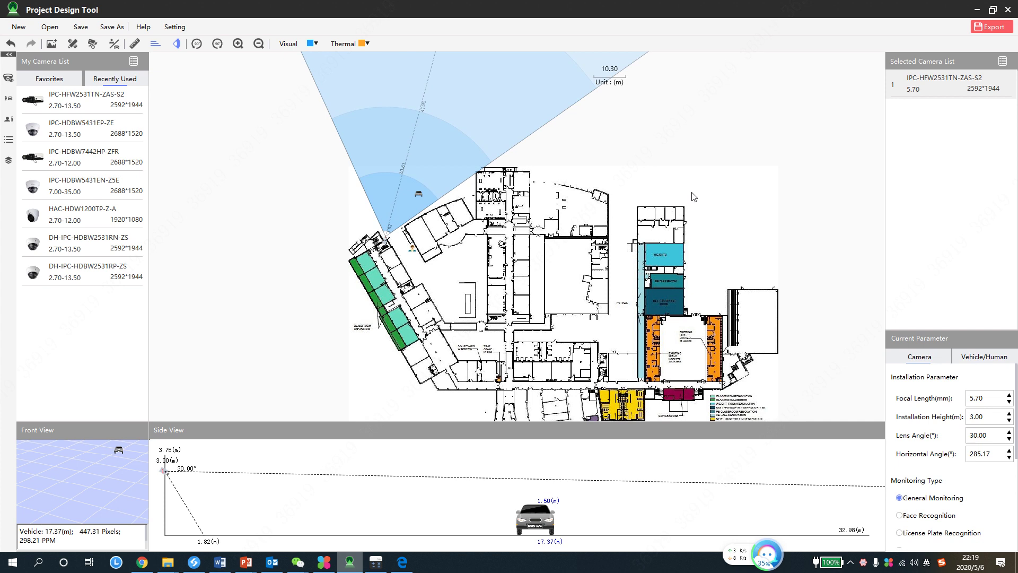
Step: Move the human target into the coverage area about 10.17 m from the camera and set its height to 2.60 m
{"action": "left_click_drag", "start_coordinate": [775, 182], "coordinate": [733, 161]}
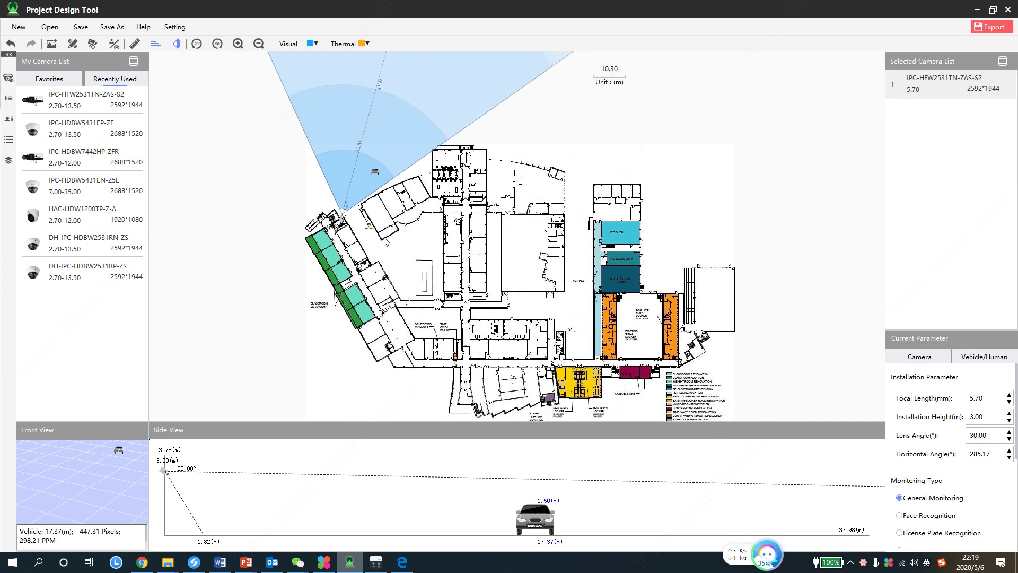
{"action": "left_click", "coordinate": [359, 187]}
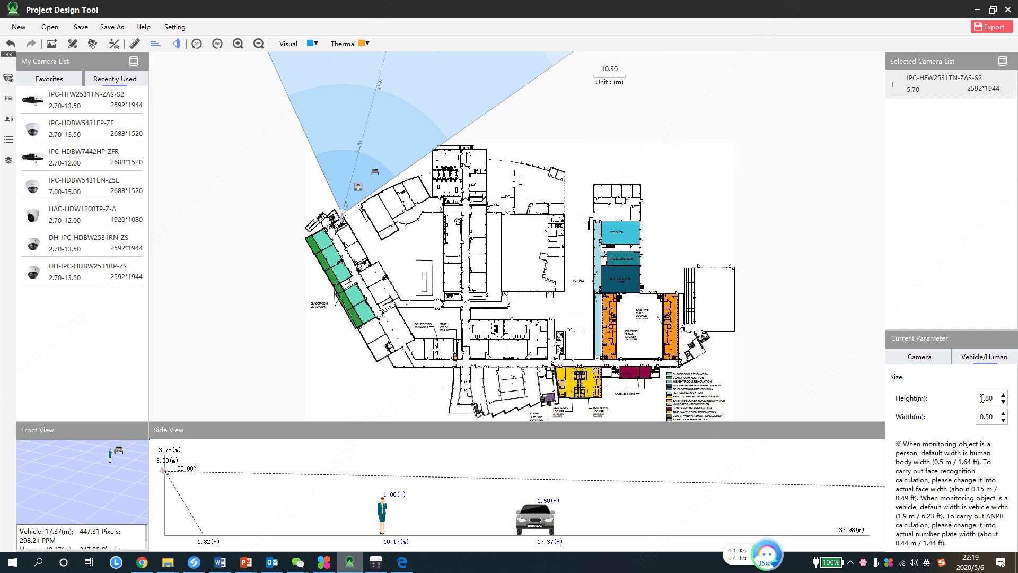
{"action": "scroll", "coordinate": [972, 404], "scroll_direction": "up", "scroll_amount": 5}
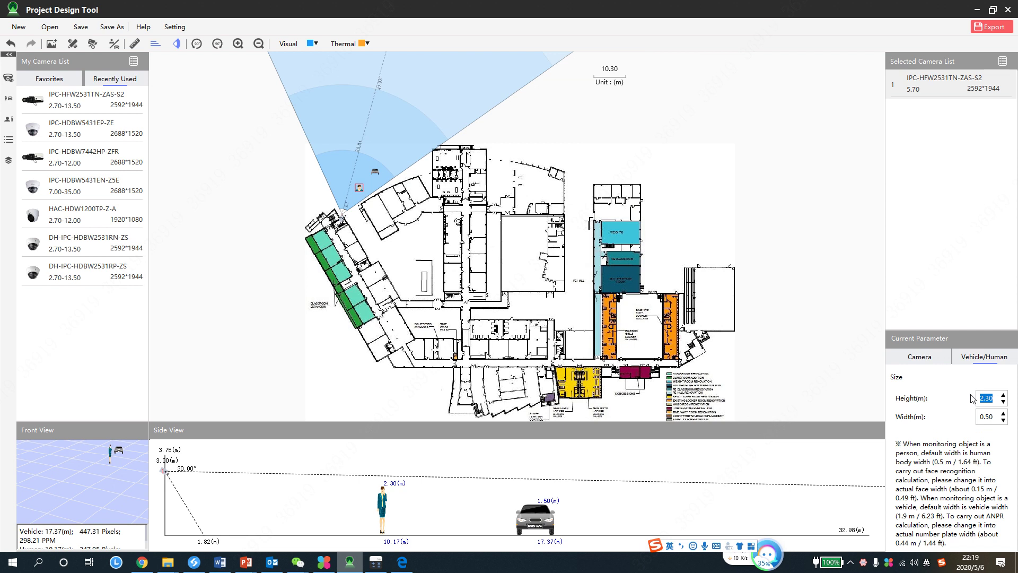
{"action": "scroll", "coordinate": [979, 397], "scroll_direction": "up", "scroll_amount": 3}
{"action": "left_click", "coordinate": [932, 359]}
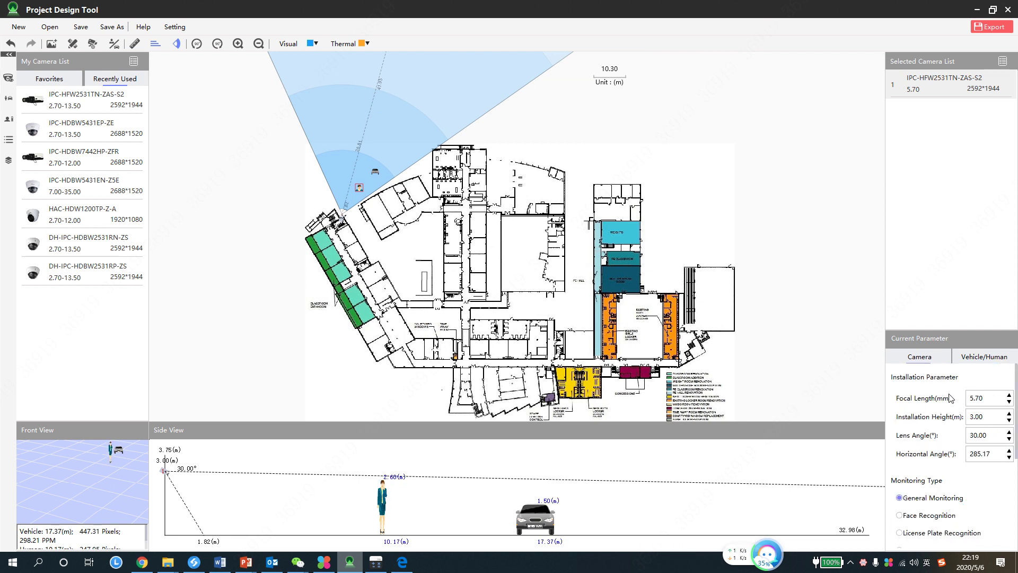
Step: Aim the camera across the building at a horizontal angle of 9.20° and place the human about 7.40 m and the vehicle about 13.72 m away
{"action": "left_click", "coordinate": [984, 397]}
{"action": "left_click", "coordinate": [490, 334]}
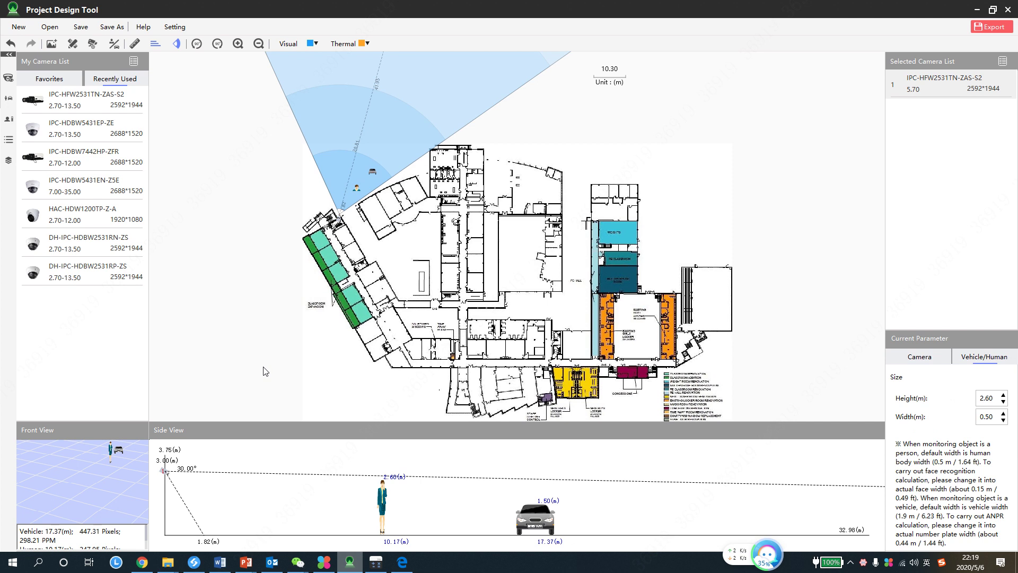
{"action": "left_click_drag", "start_coordinate": [265, 361], "coordinate": [236, 318]}
{"action": "left_click_drag", "start_coordinate": [281, 346], "coordinate": [249, 399]}
{"action": "left_click_drag", "start_coordinate": [280, 232], "coordinate": [306, 177]}
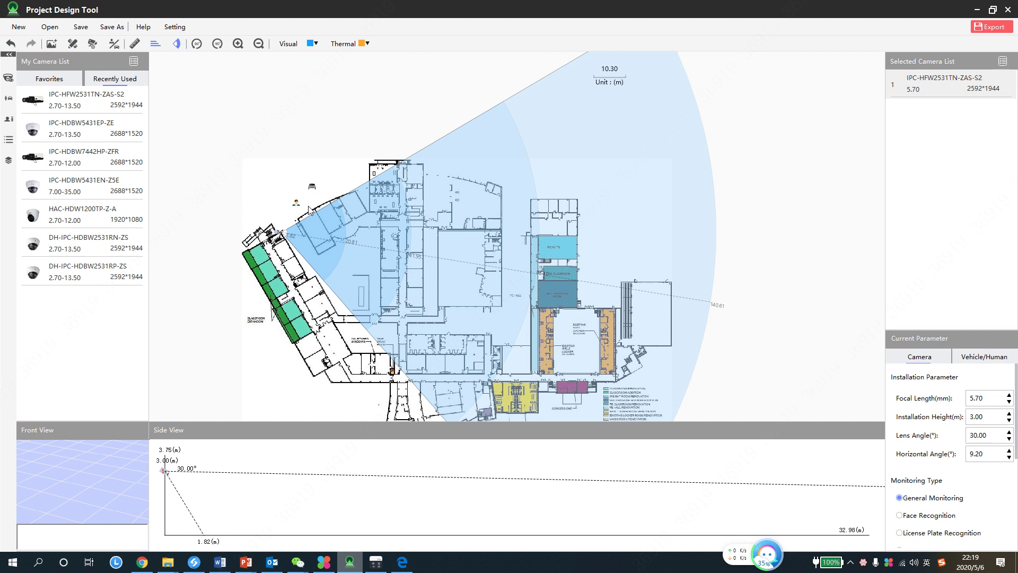
{"action": "left_click_drag", "start_coordinate": [296, 204], "coordinate": [302, 243]}
{"action": "left_click_drag", "start_coordinate": [314, 193], "coordinate": [320, 253]}
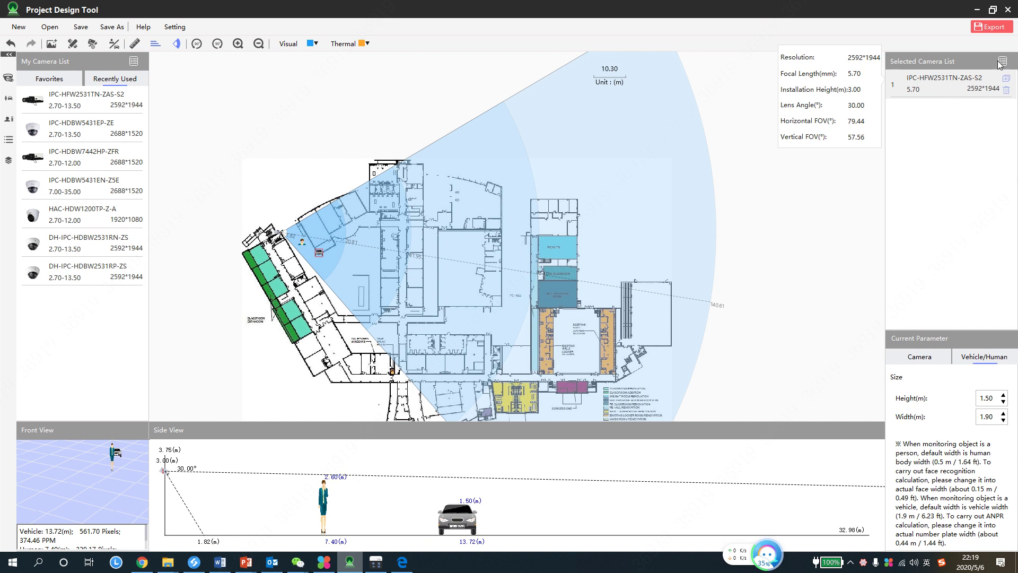
Step: Open the project export settings and examine the project name, blueprint name and designer fields
{"action": "left_click", "coordinate": [989, 26]}
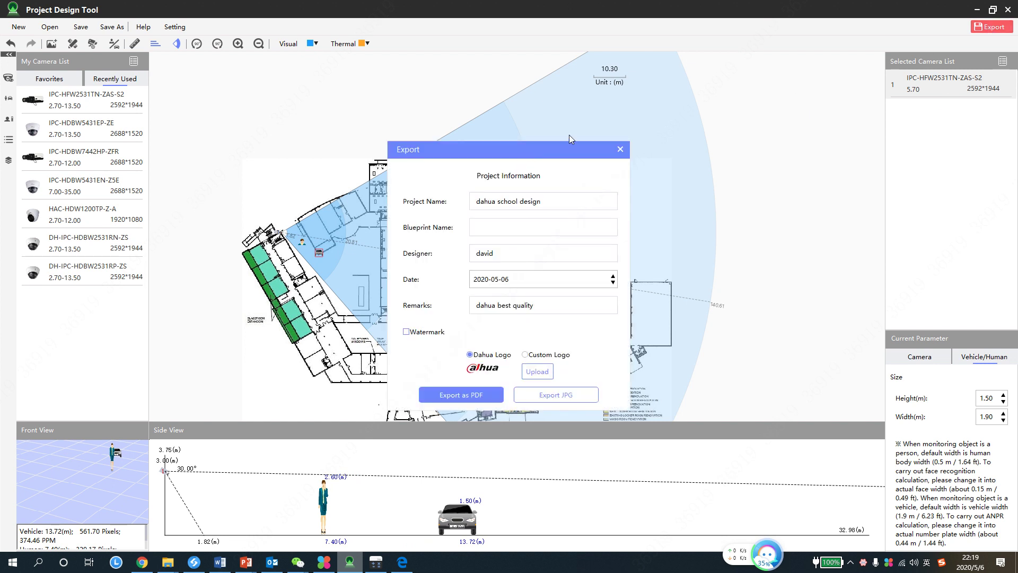
{"action": "left_click_drag", "start_coordinate": [520, 152], "coordinate": [588, 128]}
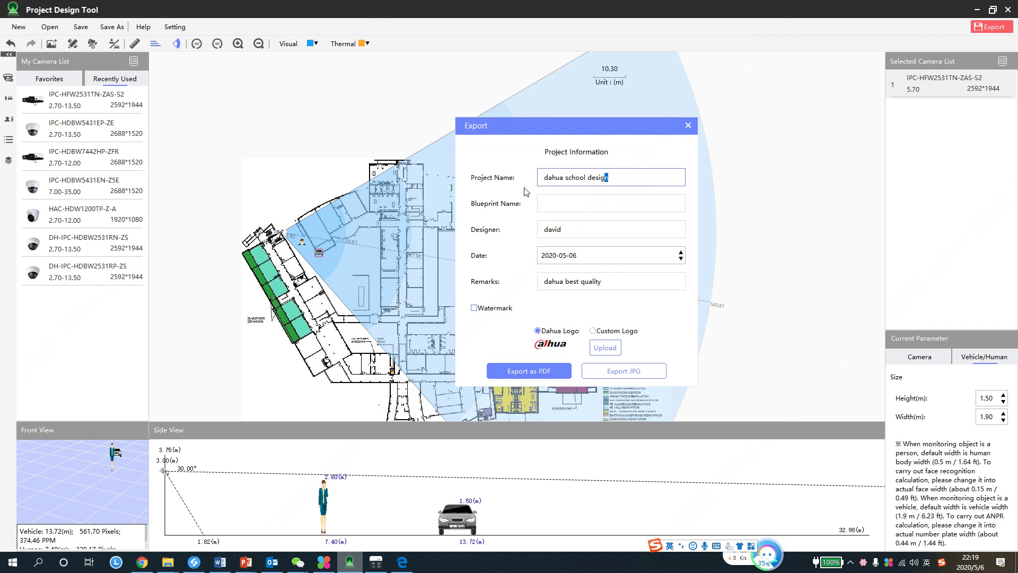
{"action": "left_click", "coordinate": [590, 175]}
{"action": "left_click_drag", "start_coordinate": [611, 178], "coordinate": [575, 179]}
{"action": "left_click", "coordinate": [613, 184]}
{"action": "key", "text": "Tab"}
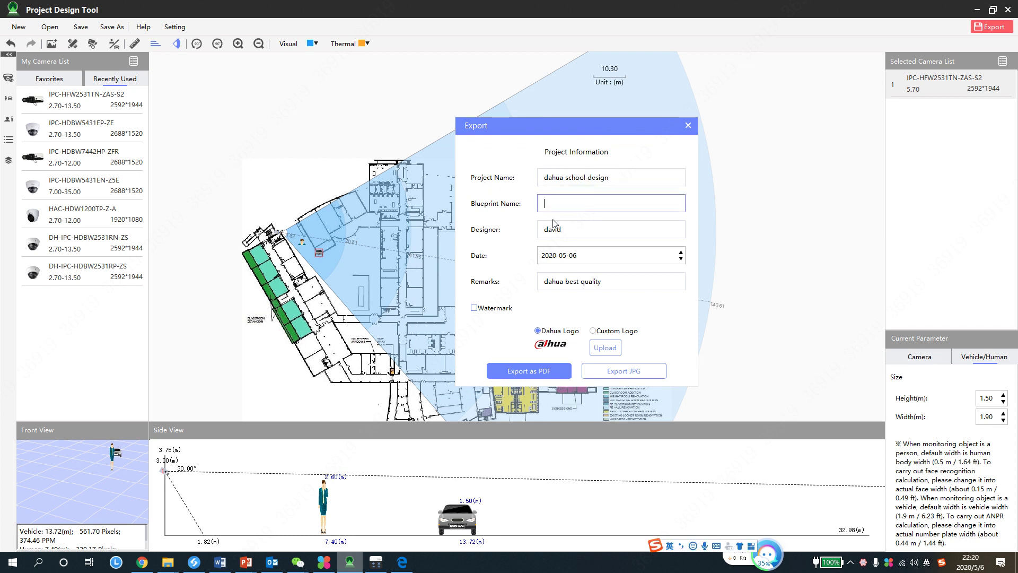
{"action": "left_click", "coordinate": [517, 234]}
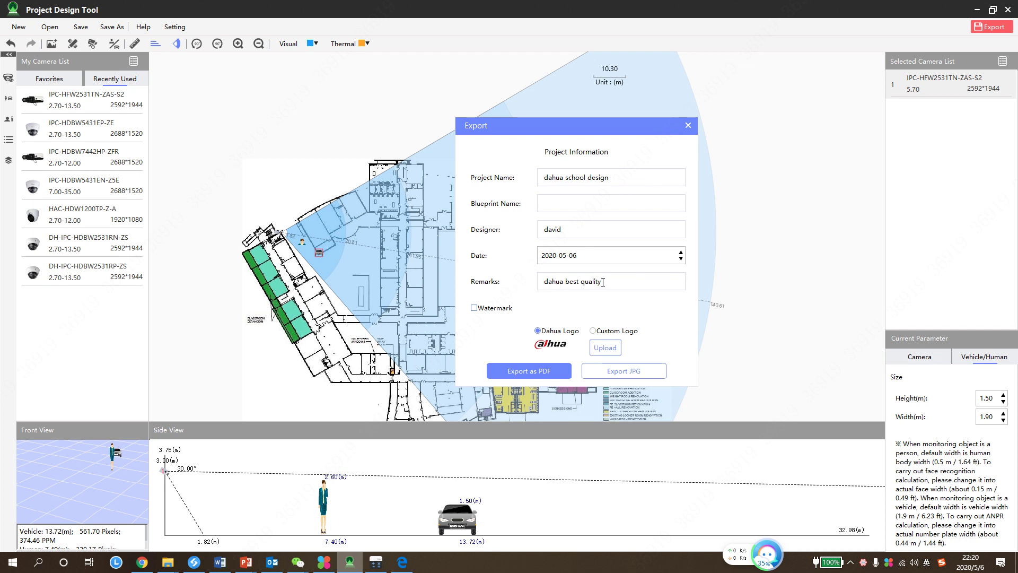
{"action": "left_click", "coordinate": [604, 282]}
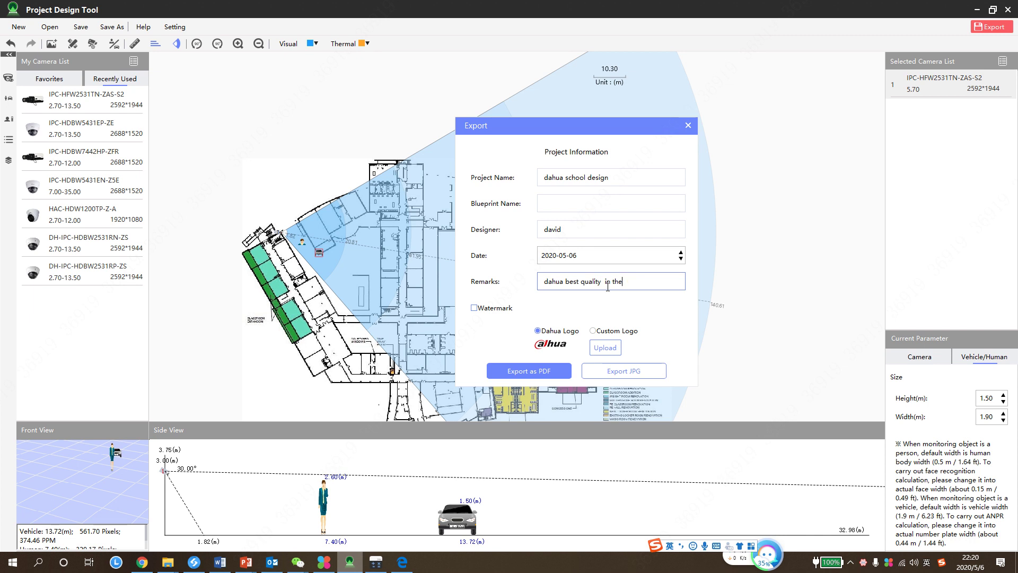
{"action": "key", "text": "BackSpace"}
{"action": "key", "text": "BackSpace"}
{"action": "key", "text": "BackSpace"}
Step: Export the design as a PDF, replacing the existing dahua school design.pdf on the desktop
{"action": "left_click", "coordinate": [541, 373]}
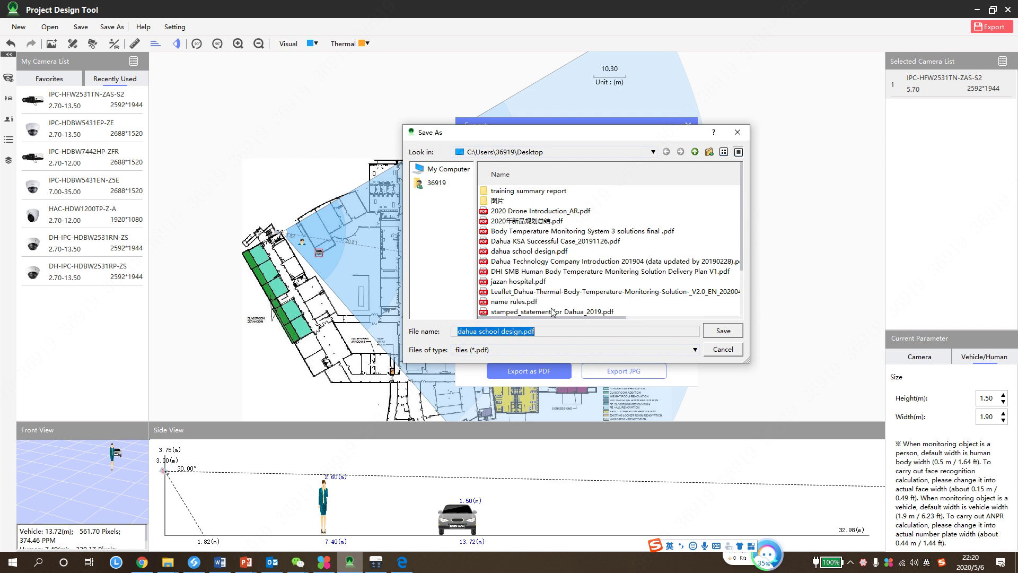
{"action": "left_click", "coordinate": [722, 331]}
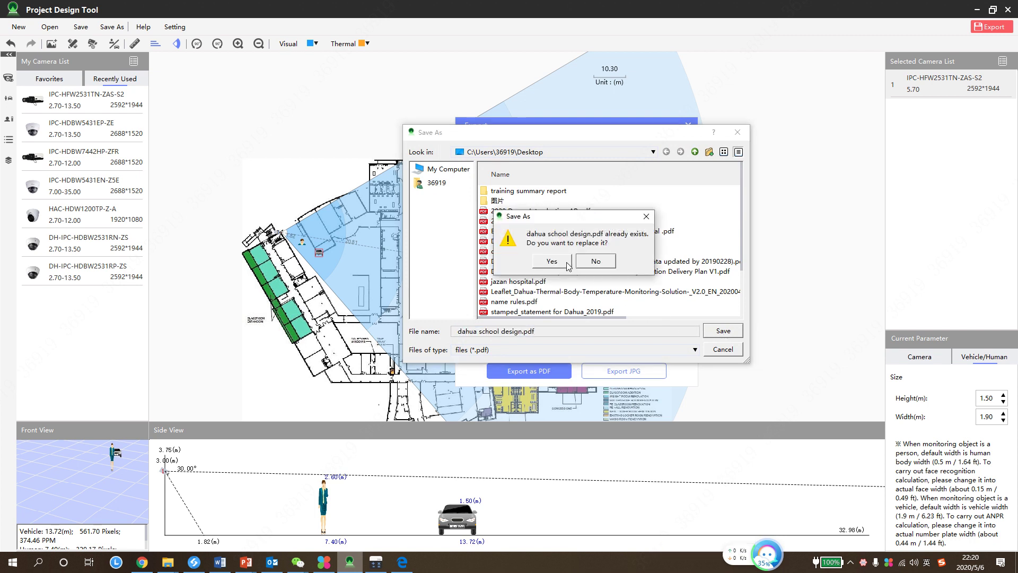
{"action": "left_click", "coordinate": [567, 262]}
{"action": "left_click", "coordinate": [499, 303]}
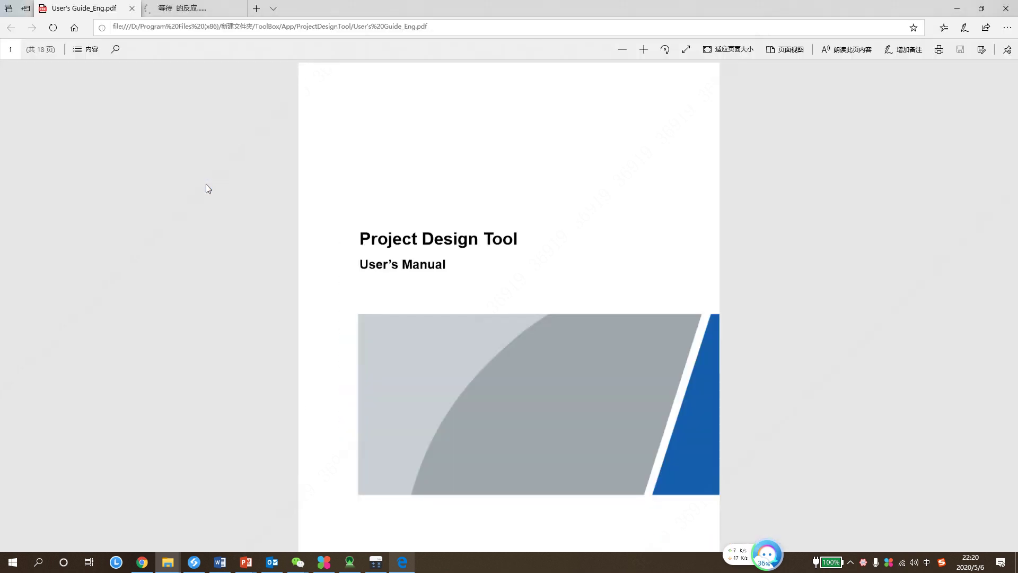
{"action": "scroll", "coordinate": [509, 236], "scroll_direction": "down", "scroll_amount": 3}
{"action": "scroll", "coordinate": [493, 220], "scroll_direction": "up", "scroll_amount": 3}
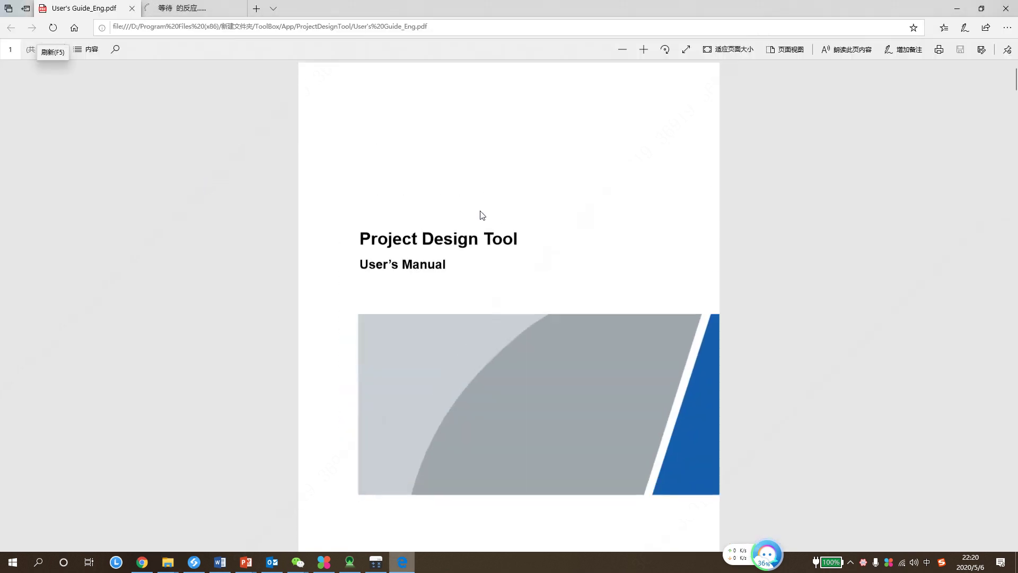
{"action": "scroll", "coordinate": [483, 213], "scroll_direction": "down", "scroll_amount": 7}
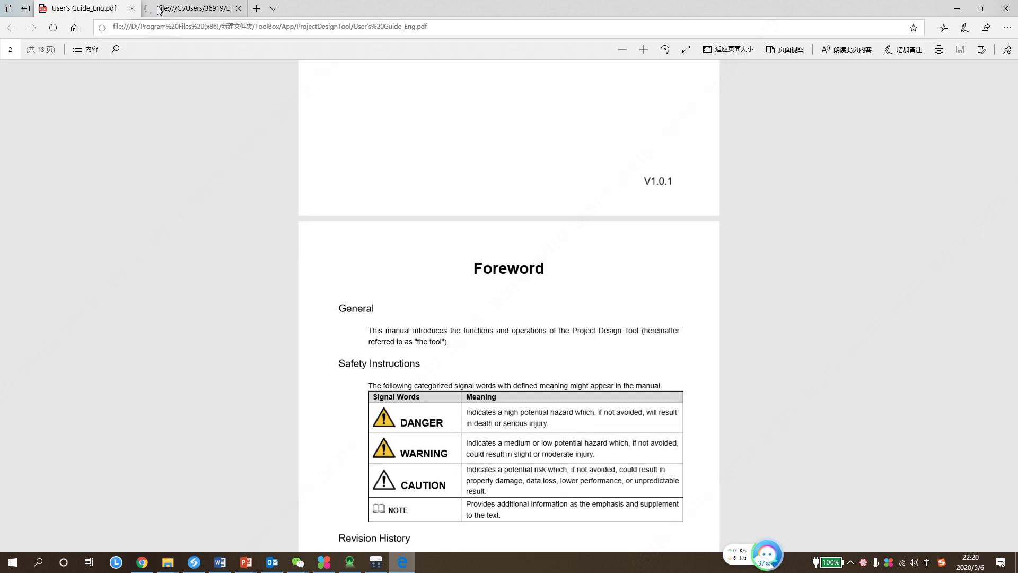
{"action": "left_click", "coordinate": [159, 9]}
{"action": "left_click", "coordinate": [115, 9]}
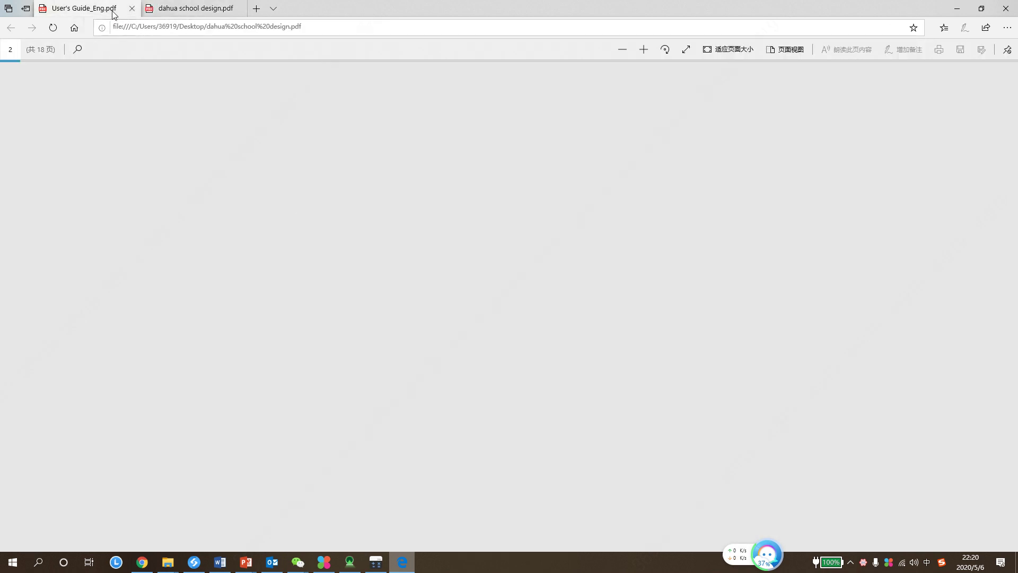
{"action": "scroll", "coordinate": [211, 62], "scroll_direction": "up", "scroll_amount": 8}
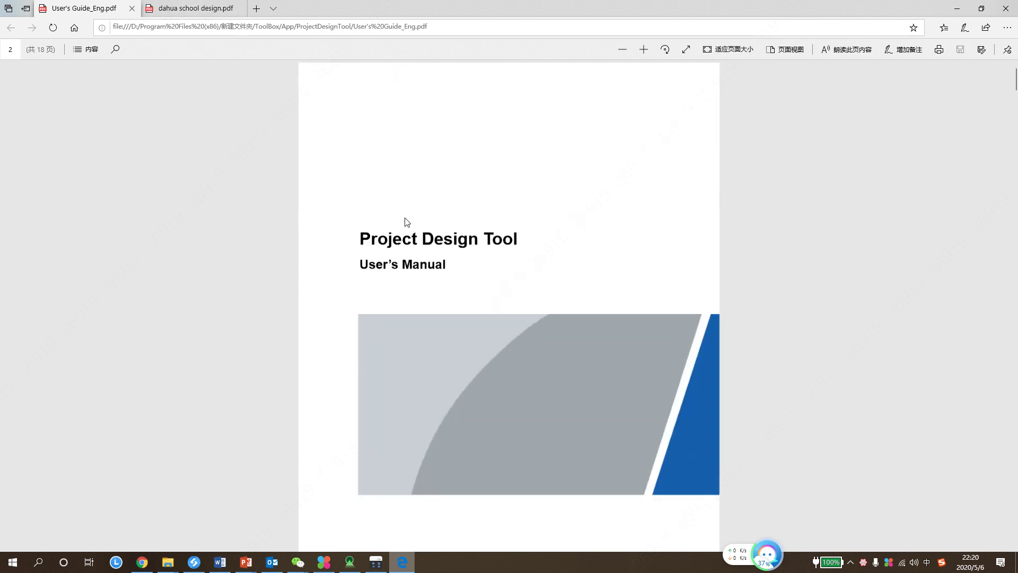
Step: Show the exported dahua school design.pdf and examine the project information on its cover page
{"action": "left_click", "coordinate": [238, 16]}
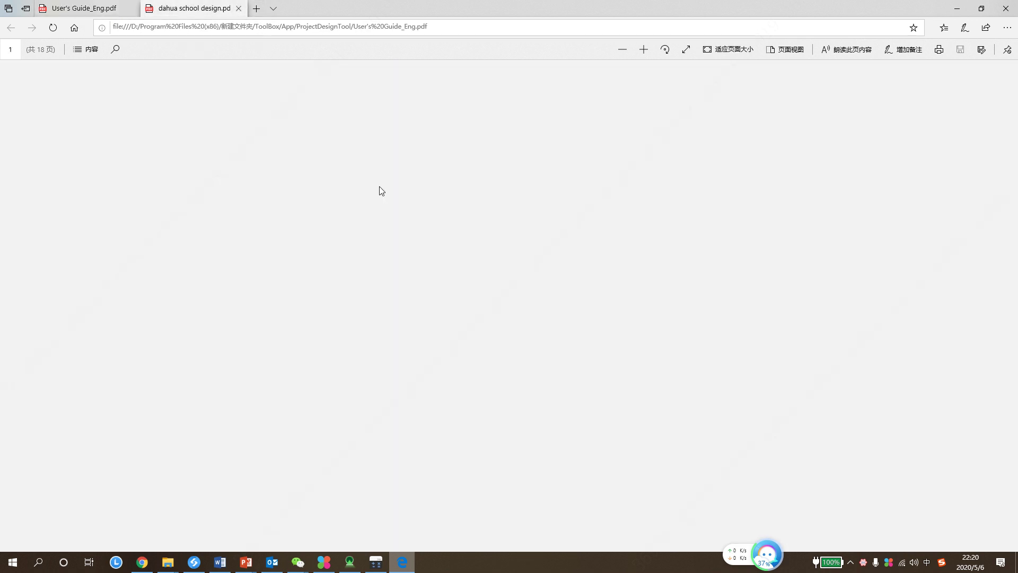
{"action": "scroll", "coordinate": [531, 289], "scroll_direction": "down", "scroll_amount": 3}
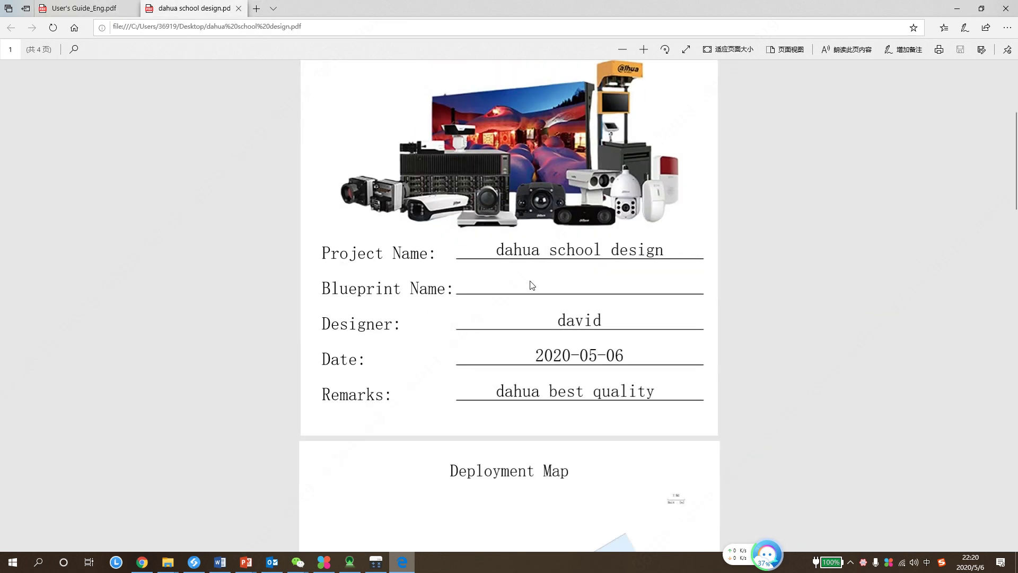
{"action": "left_click_drag", "start_coordinate": [366, 261], "coordinate": [375, 261]}
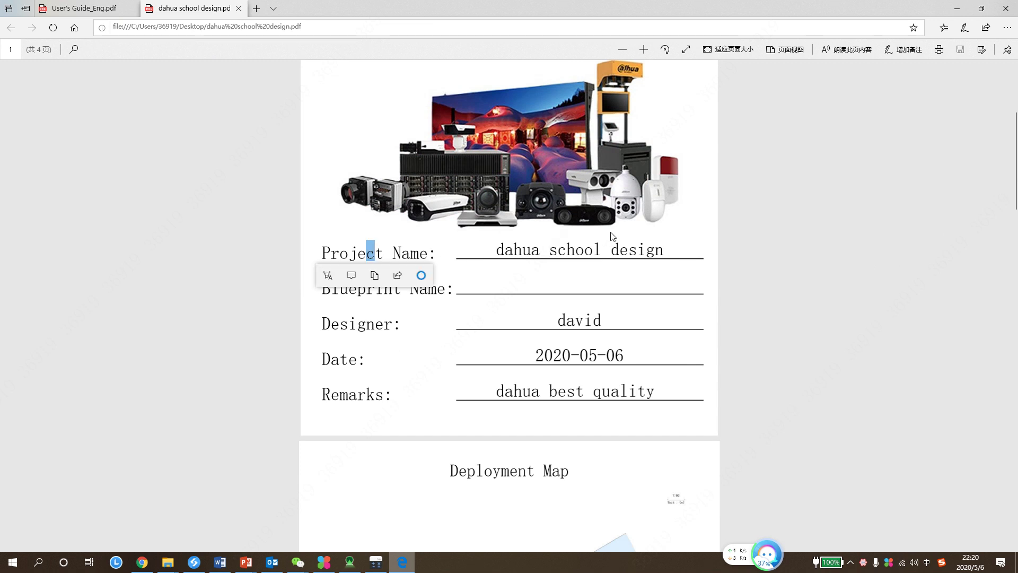
{"action": "scroll", "coordinate": [609, 236], "scroll_direction": "up", "scroll_amount": 2}
{"action": "scroll", "coordinate": [525, 247], "scroll_direction": "down", "scroll_amount": 2}
{"action": "scroll", "coordinate": [582, 254], "scroll_direction": "down", "scroll_amount": 8}
{"action": "scroll", "coordinate": [522, 236], "scroll_direction": "up", "scroll_amount": 2}
{"action": "scroll", "coordinate": [523, 236], "scroll_direction": "up", "scroll_amount": 2}
Step: Examine the Deployment Map page of the exported report, including its scale and the camera's coverage area
{"action": "double_click", "coordinate": [550, 250]}
{"action": "scroll", "coordinate": [661, 274], "scroll_direction": "up", "scroll_amount": 5}
{"action": "scroll", "coordinate": [660, 270], "scroll_direction": "down", "scroll_amount": 5}
{"action": "scroll", "coordinate": [666, 295], "scroll_direction": "up", "scroll_amount": 2, "text": "ctrl"}
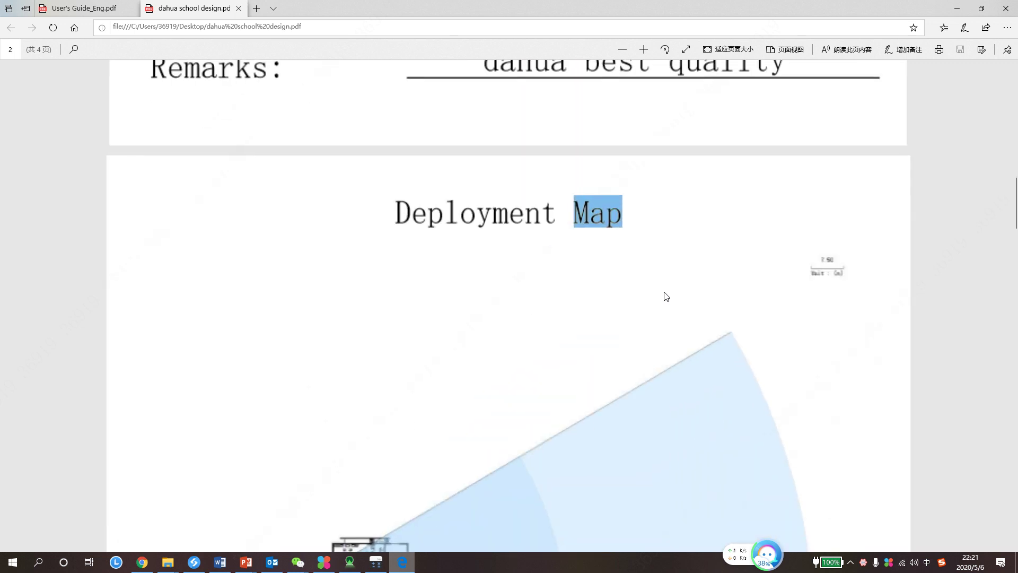
{"action": "left_click", "coordinate": [700, 294]}
{"action": "scroll", "coordinate": [677, 292], "scroll_direction": "down", "scroll_amount": 1, "text": "ctrl"}
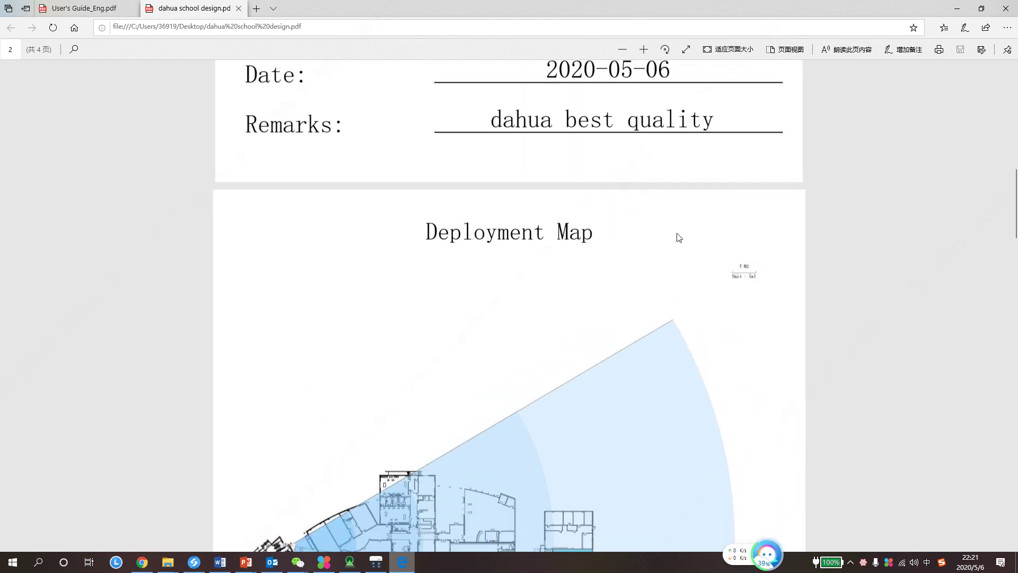
{"action": "scroll", "coordinate": [674, 303], "scroll_direction": "up", "scroll_amount": 3, "text": "ctrl"}
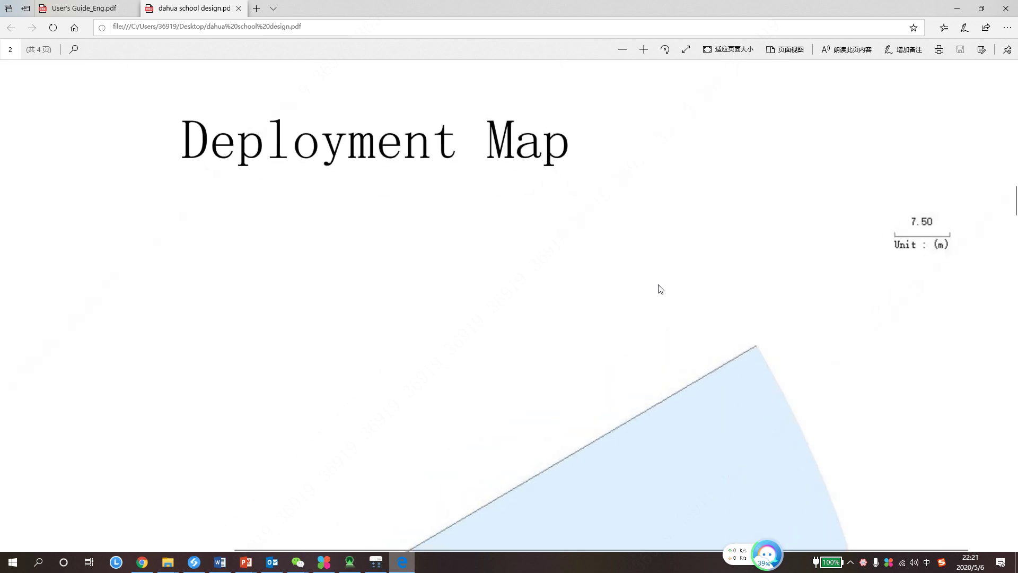
{"action": "scroll", "coordinate": [574, 282], "scroll_direction": "down", "scroll_amount": 10}
{"action": "scroll", "coordinate": [573, 280], "scroll_direction": "down", "scroll_amount": 10}
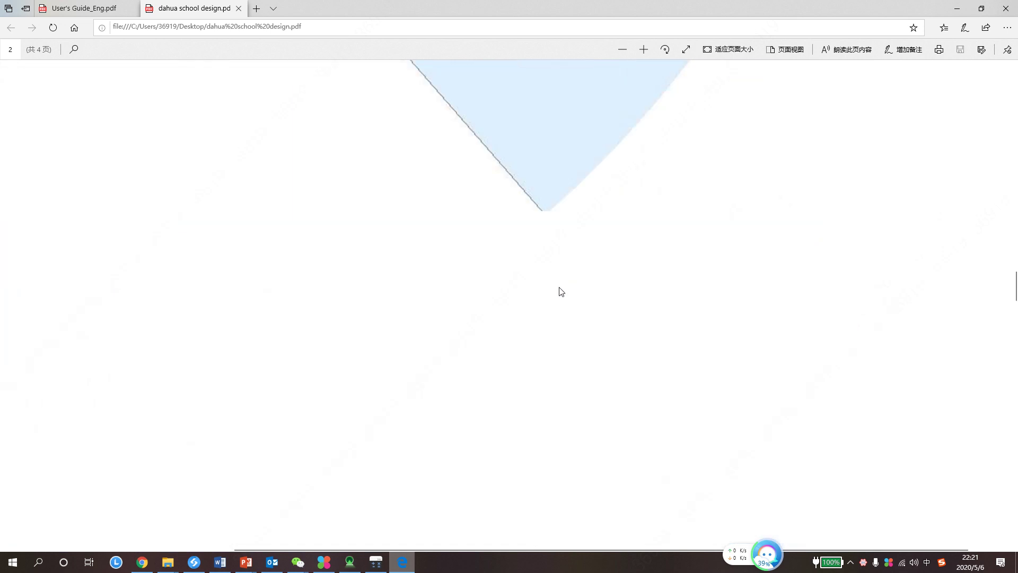
Step: Examine the Camera List page with the model, resolution, focal length and quantity of the camera used
{"action": "scroll", "coordinate": [547, 349], "scroll_direction": "down", "scroll_amount": 5}
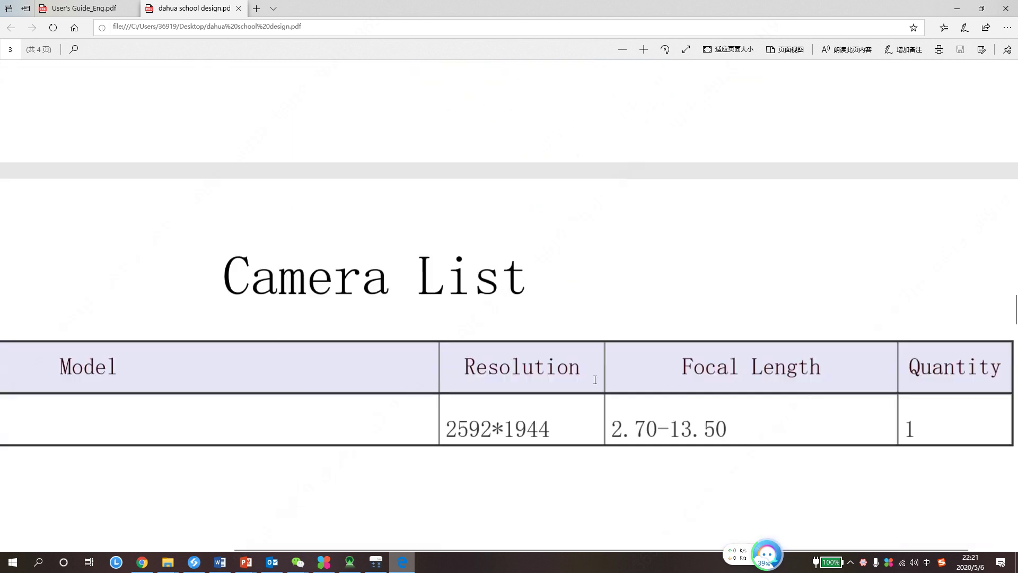
{"action": "scroll", "coordinate": [589, 348], "scroll_direction": "down", "scroll_amount": 2, "text": "ctrl"}
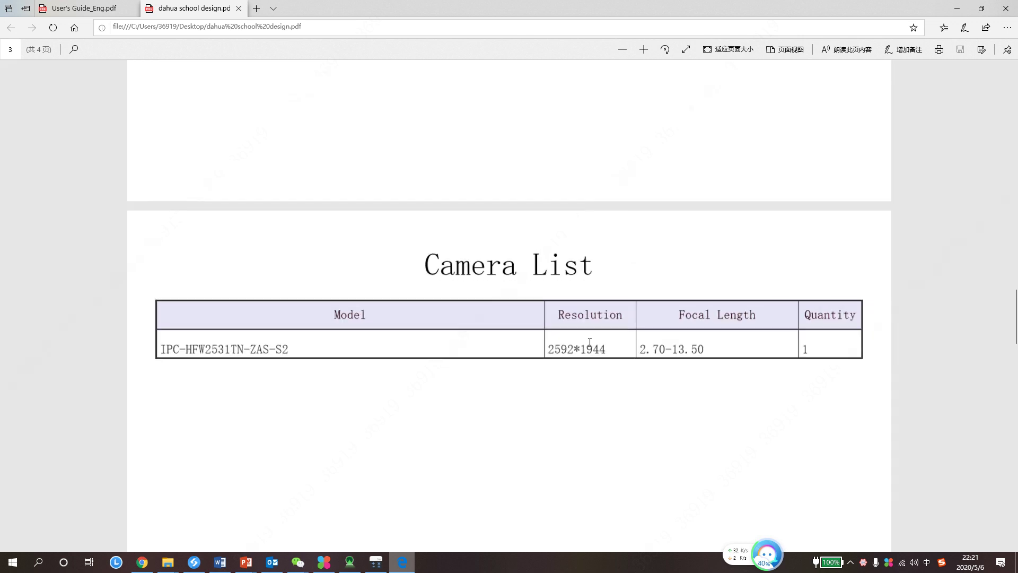
{"action": "scroll", "coordinate": [588, 352], "scroll_direction": "up", "scroll_amount": 2, "text": "ctrl"}
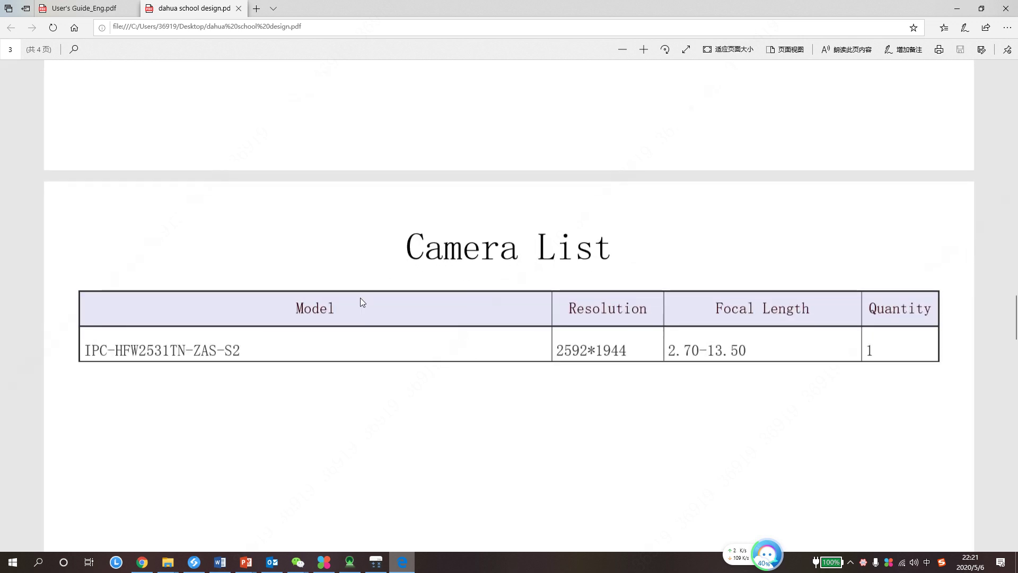
Step: Examine the Camera 1 page with its camera, target, installation and effective region information
{"action": "scroll", "coordinate": [431, 331], "scroll_direction": "down", "scroll_amount": 10}
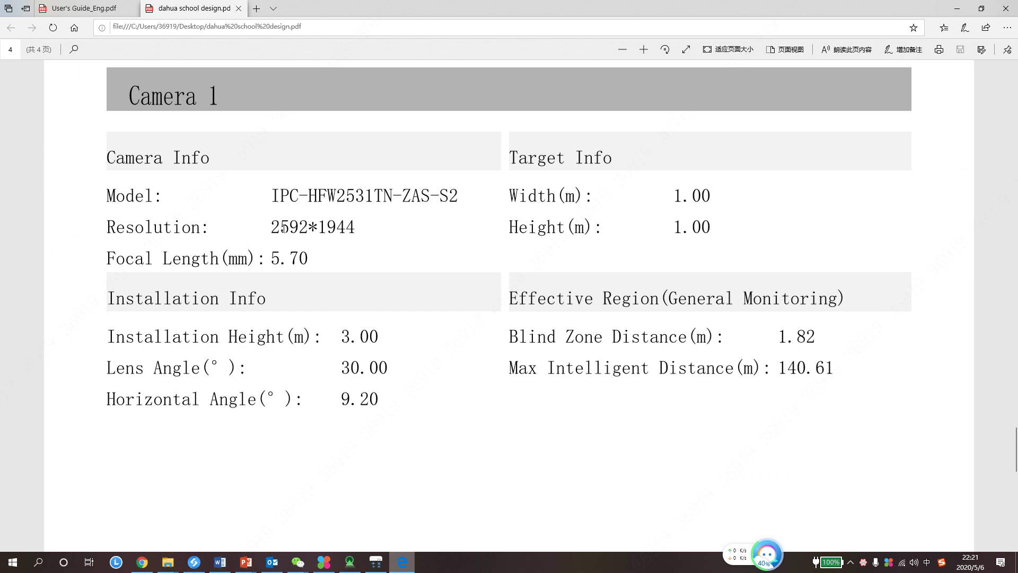
{"action": "left_click_drag", "start_coordinate": [272, 196], "coordinate": [492, 208]}
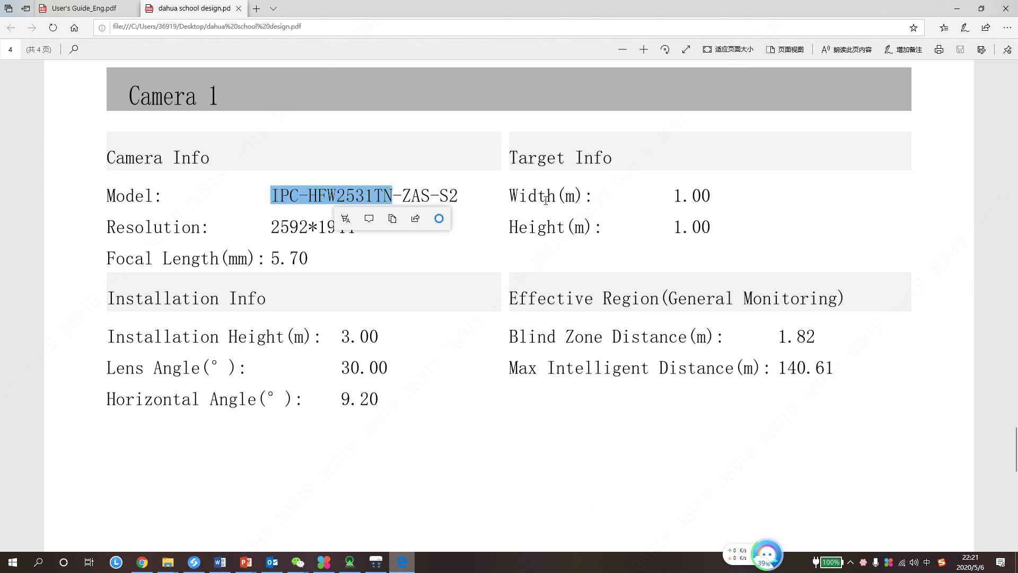
{"action": "left_click", "coordinate": [232, 298]}
{"action": "double_click", "coordinate": [357, 334]}
{"action": "left_click", "coordinate": [232, 367]}
{"action": "scroll", "coordinate": [232, 367], "scroll_direction": "down", "scroll_amount": 3}
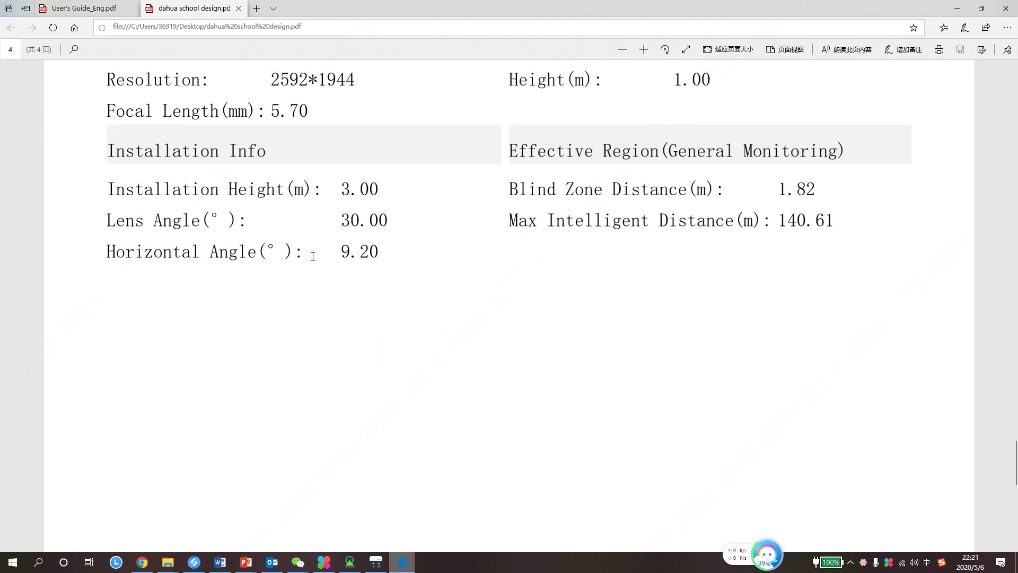
{"action": "scroll", "coordinate": [331, 248], "scroll_direction": "down", "scroll_amount": 2}
{"action": "scroll", "coordinate": [389, 188], "scroll_direction": "up", "scroll_amount": 3}
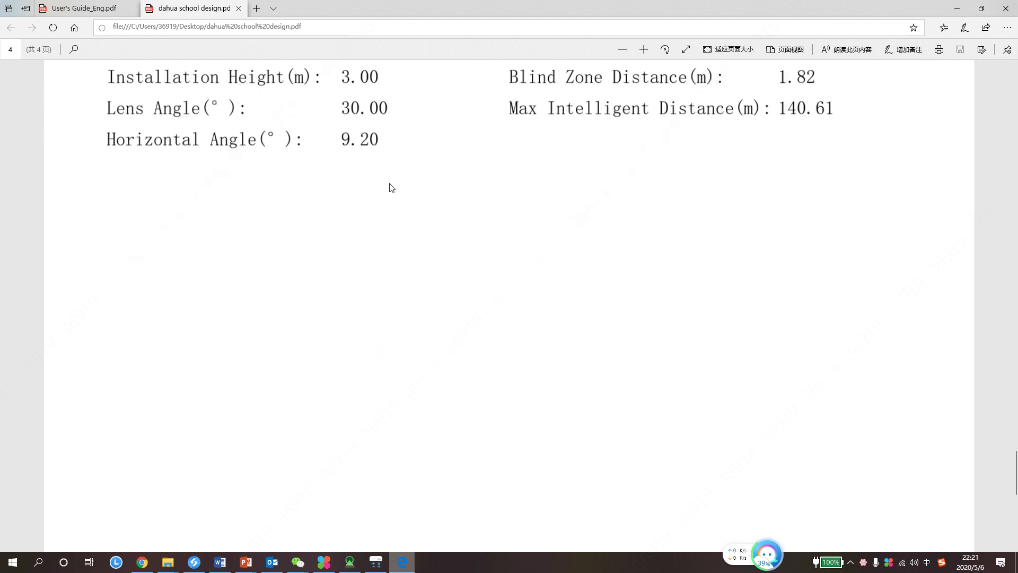
Step: Review all pages of the exported report from Camera 1 back to the deployment map
{"action": "scroll", "coordinate": [391, 188], "scroll_direction": "down", "scroll_amount": 4, "text": "ctrl"}
{"action": "scroll", "coordinate": [391, 188], "scroll_direction": "up", "scroll_amount": 5}
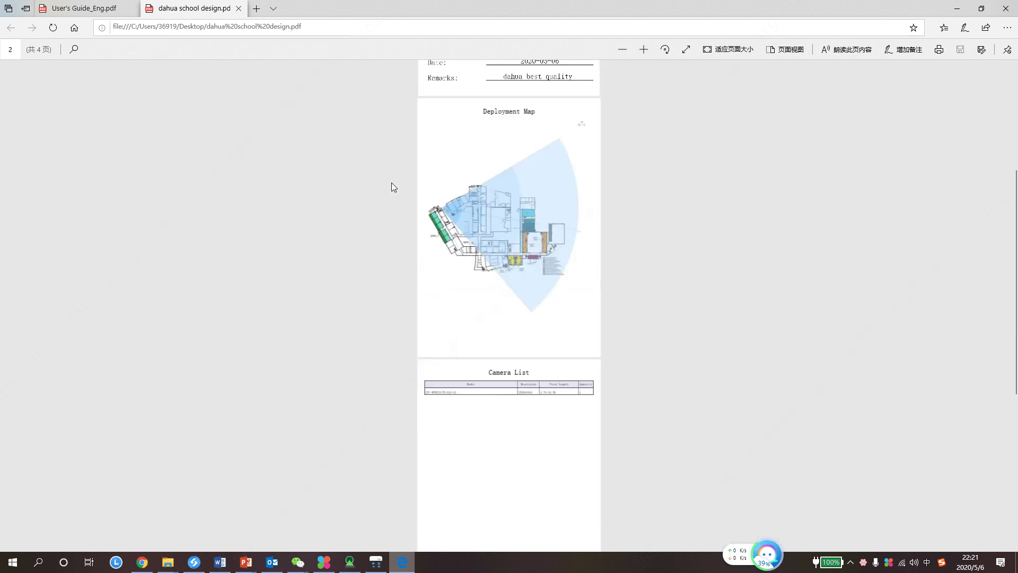
{"action": "scroll", "coordinate": [393, 188], "scroll_direction": "up", "scroll_amount": 2, "text": "ctrl"}
{"action": "scroll", "coordinate": [432, 316], "scroll_direction": "down", "scroll_amount": 15}
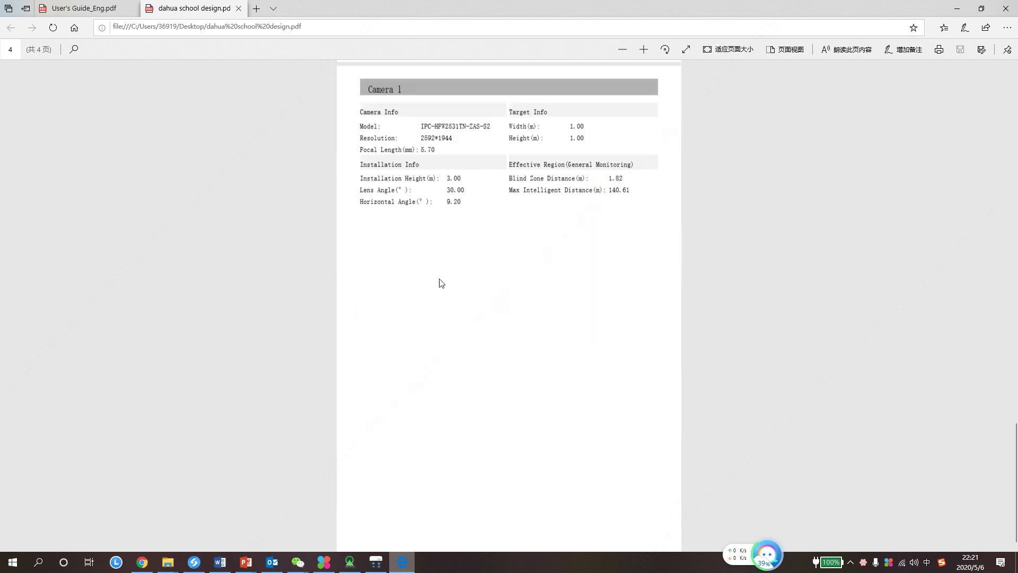
{"action": "scroll", "coordinate": [487, 215], "scroll_direction": "up", "scroll_amount": 12}
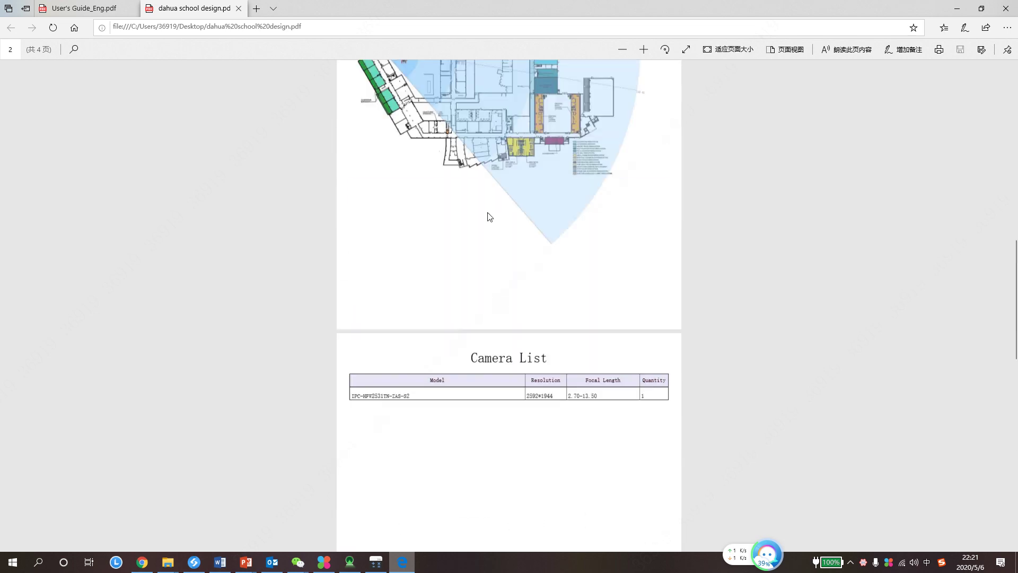
{"action": "scroll", "coordinate": [488, 214], "scroll_direction": "up", "scroll_amount": 5}
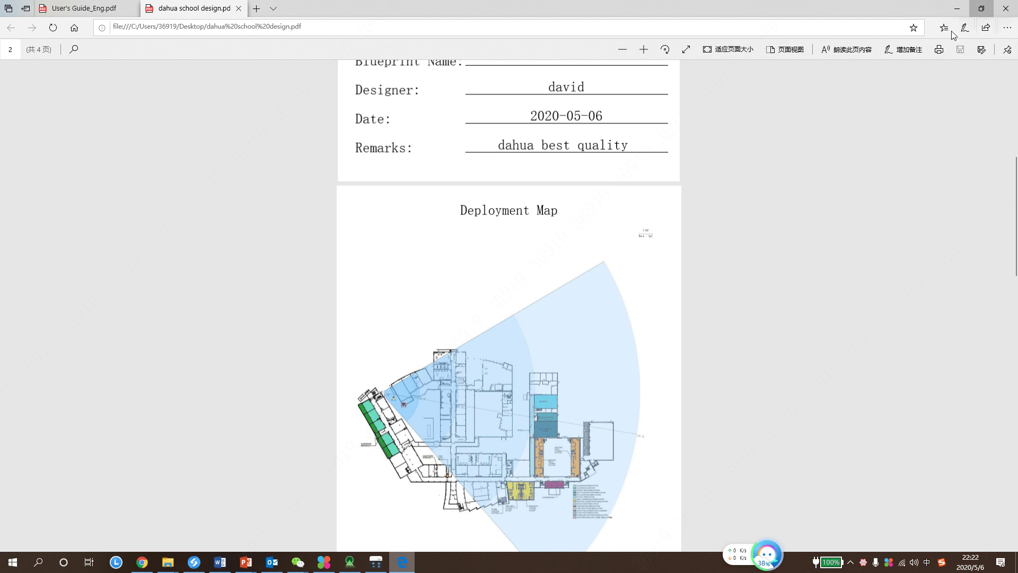
Step: Switch back to Project Design Tool and bring the whole floor plan into view
{"action": "left_click", "coordinate": [982, 8]}
{"action": "scroll", "coordinate": [648, 226], "scroll_direction": "down", "scroll_amount": 1}
{"action": "left_click", "coordinate": [351, 562]}
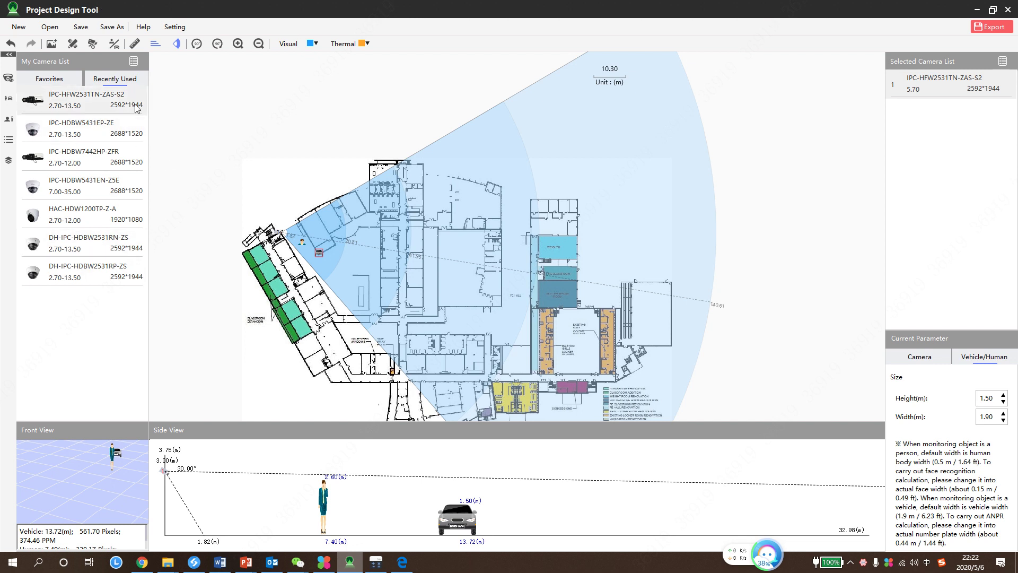
{"action": "left_click_drag", "start_coordinate": [259, 276], "coordinate": [260, 247]}
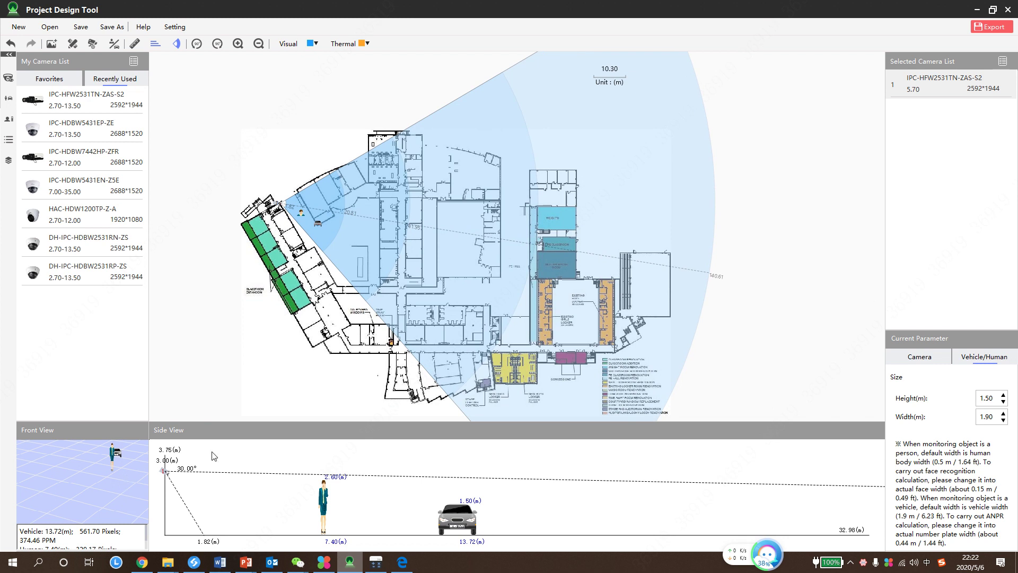
Step: Show the camera's installation parameters and move the person and vehicle targets to about 4.9 m and 10.3 m from the camera
{"action": "left_click", "coordinate": [936, 361]}
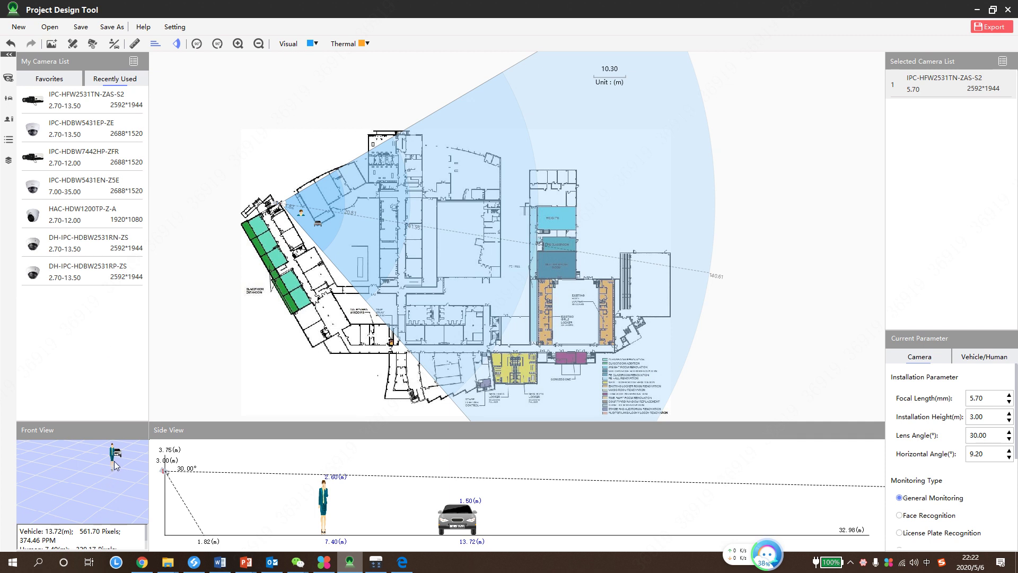
{"action": "mouse_move", "coordinate": [304, 214]}
{"action": "left_mouse_down"}
{"action": "mouse_move", "coordinate": [295, 206]}
{"action": "mouse_move", "coordinate": [317, 226]}
{"action": "left_mouse_up"}
{"action": "left_click", "coordinate": [318, 225]}
{"action": "left_click", "coordinate": [331, 198]}
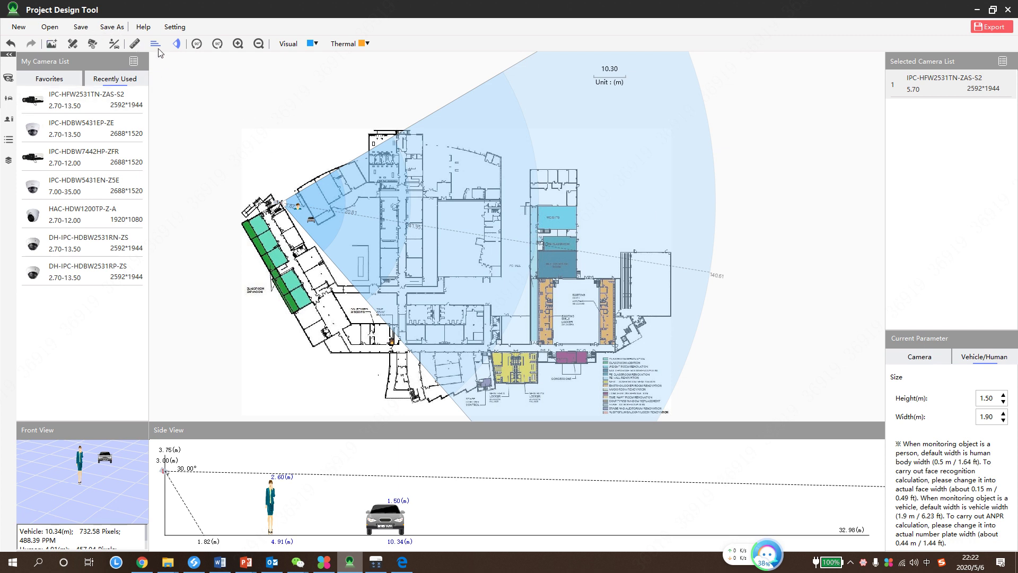
Step: View the camera selection list of IPC-HFW2531 models and close it without choosing another camera
{"action": "left_click", "coordinate": [92, 45]}
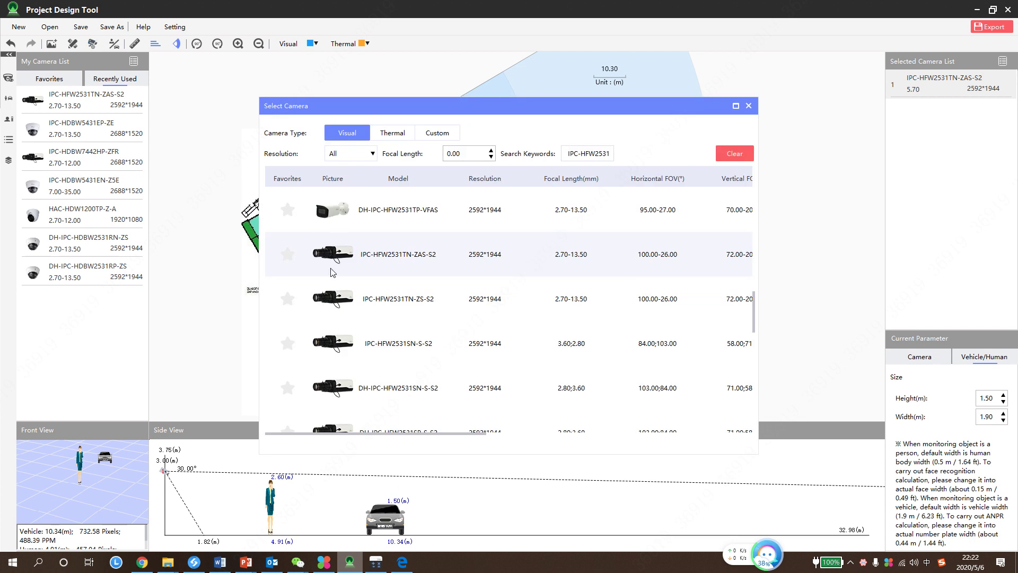
{"action": "left_click", "coordinate": [749, 106]}
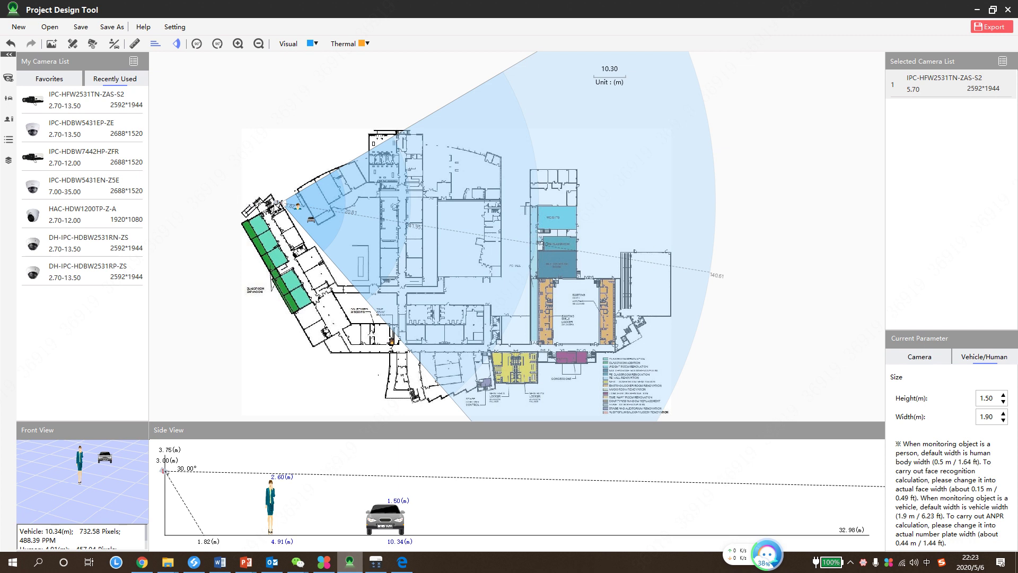
Step: Move the camera away from the targets, to about 6.7 m from the person and 12.4 m from the vehicle
{"action": "left_click", "coordinate": [273, 203]}
{"action": "left_click_drag", "start_coordinate": [271, 201], "coordinate": [263, 194]}
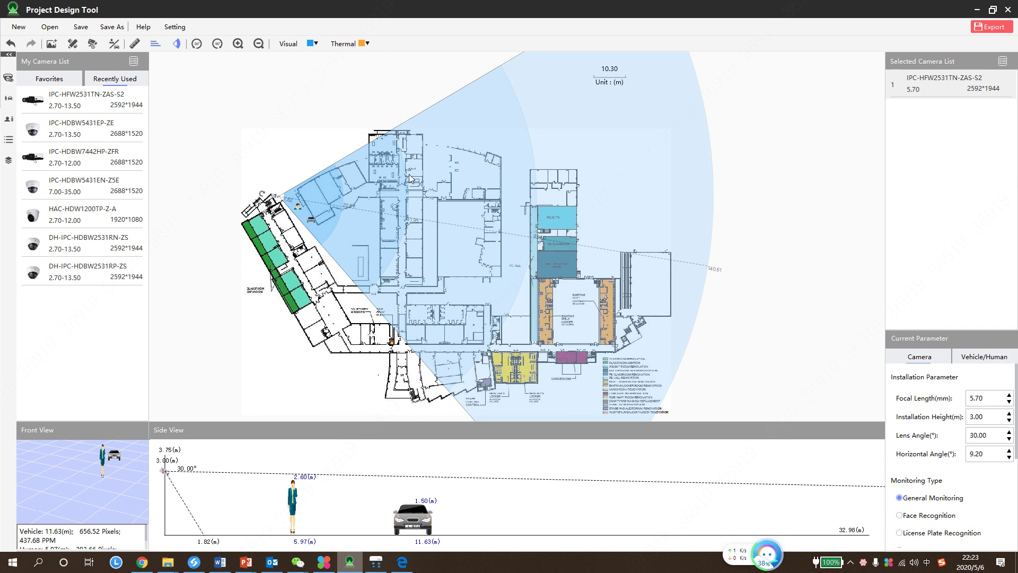
{"action": "left_click_drag", "start_coordinate": [276, 199], "coordinate": [272, 191]}
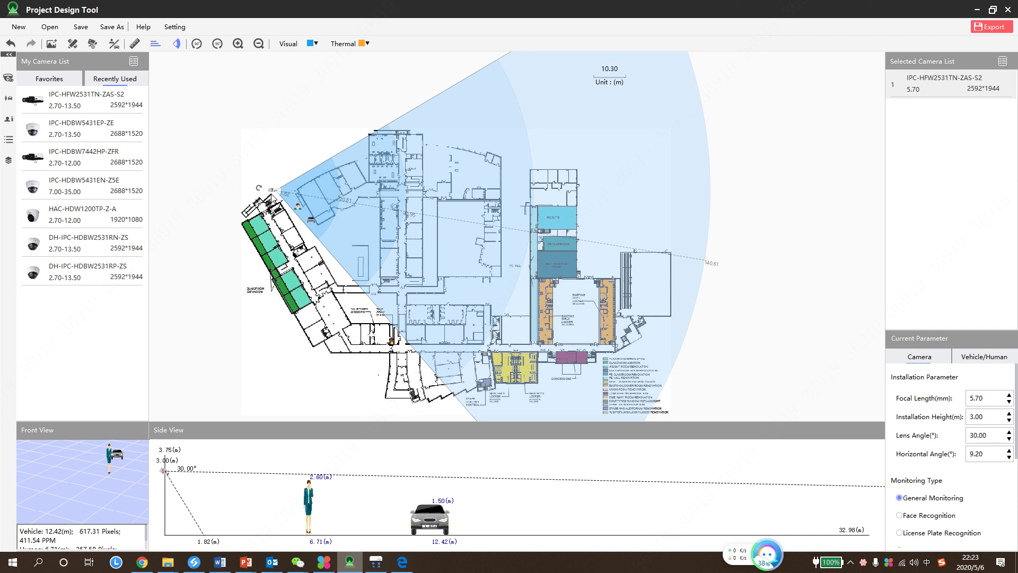
{"action": "left_click", "coordinate": [864, 561]}
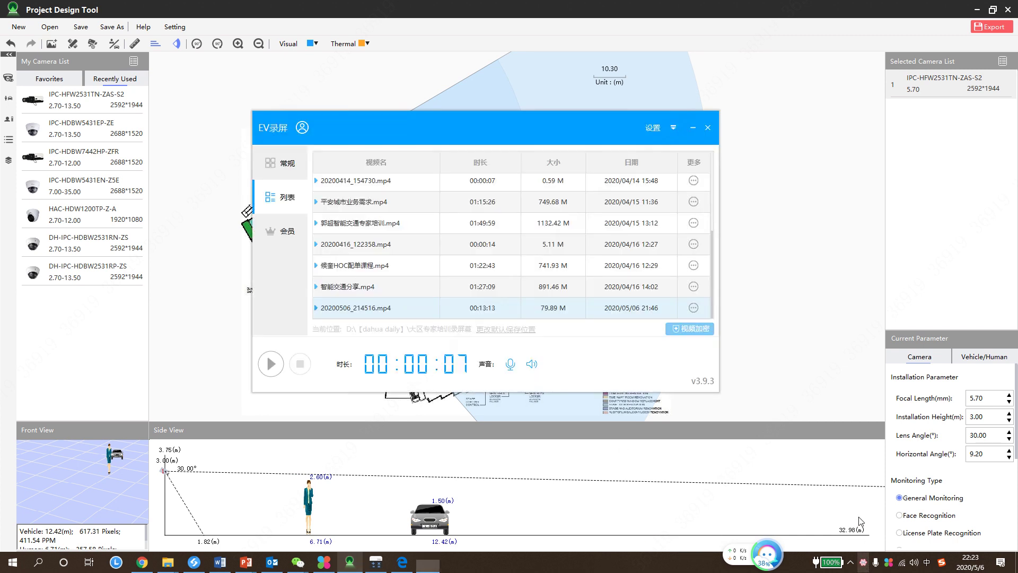